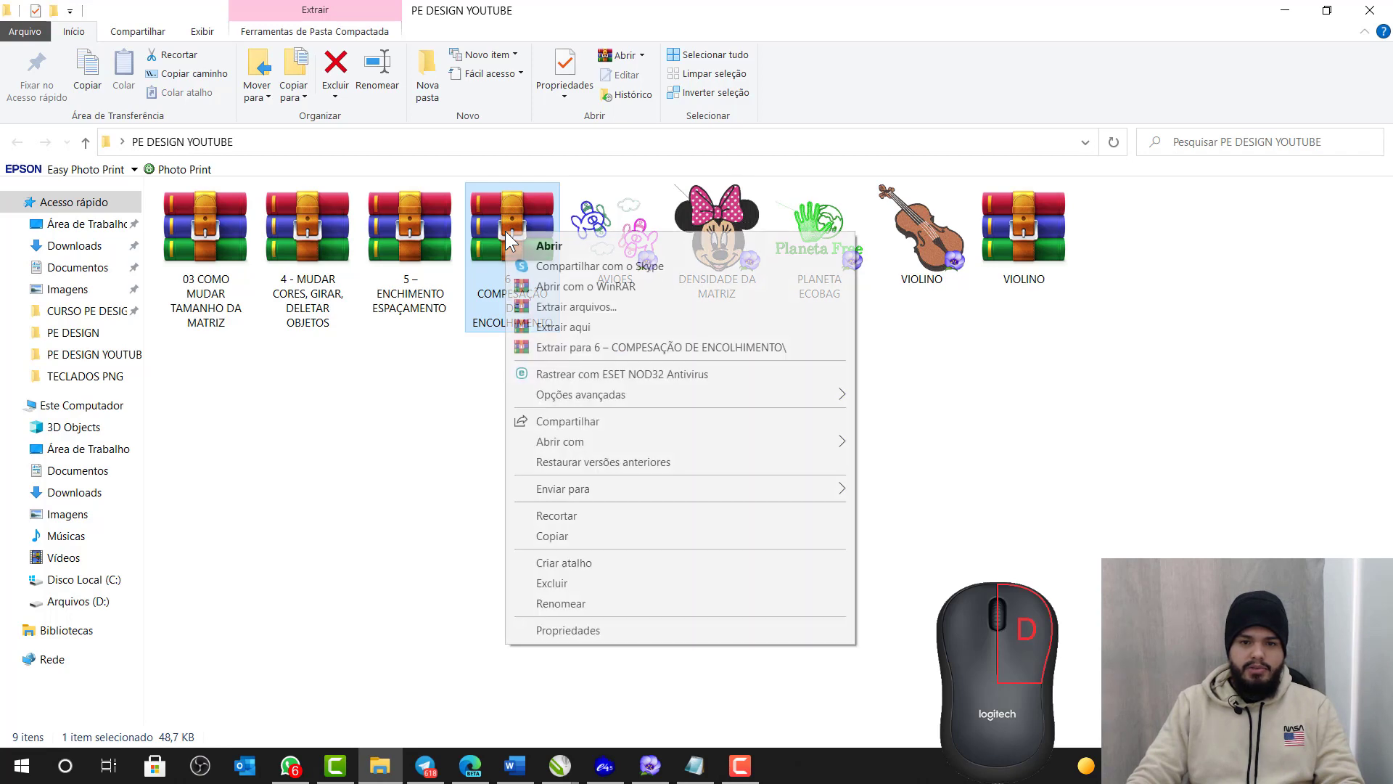
- Extract the archive "6 – COMPESAÇÃO DE ENCOLHIMENTO" into its current folder, and open the extracted COMPENSÇÃO ENCOLHIMENTO design in PE-Design
click(577, 328)
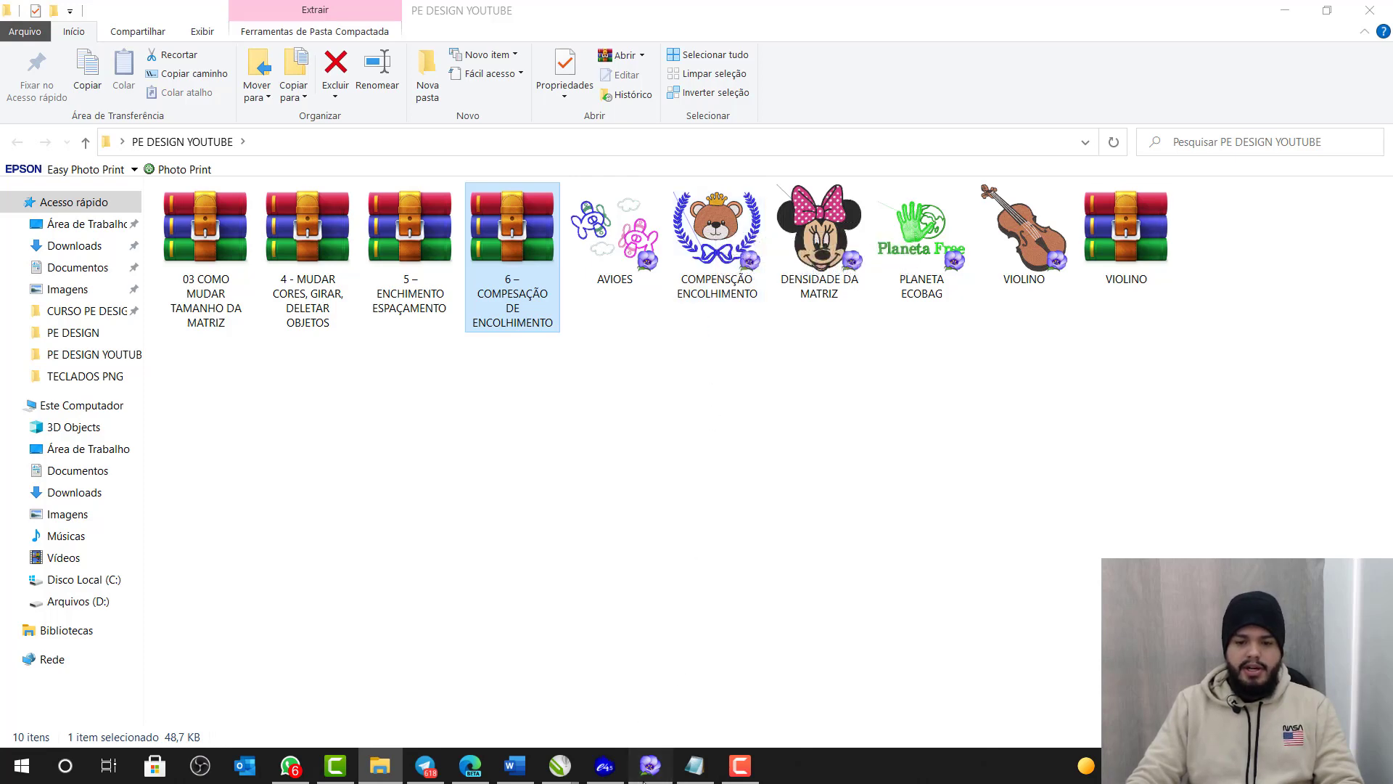
click(649, 765)
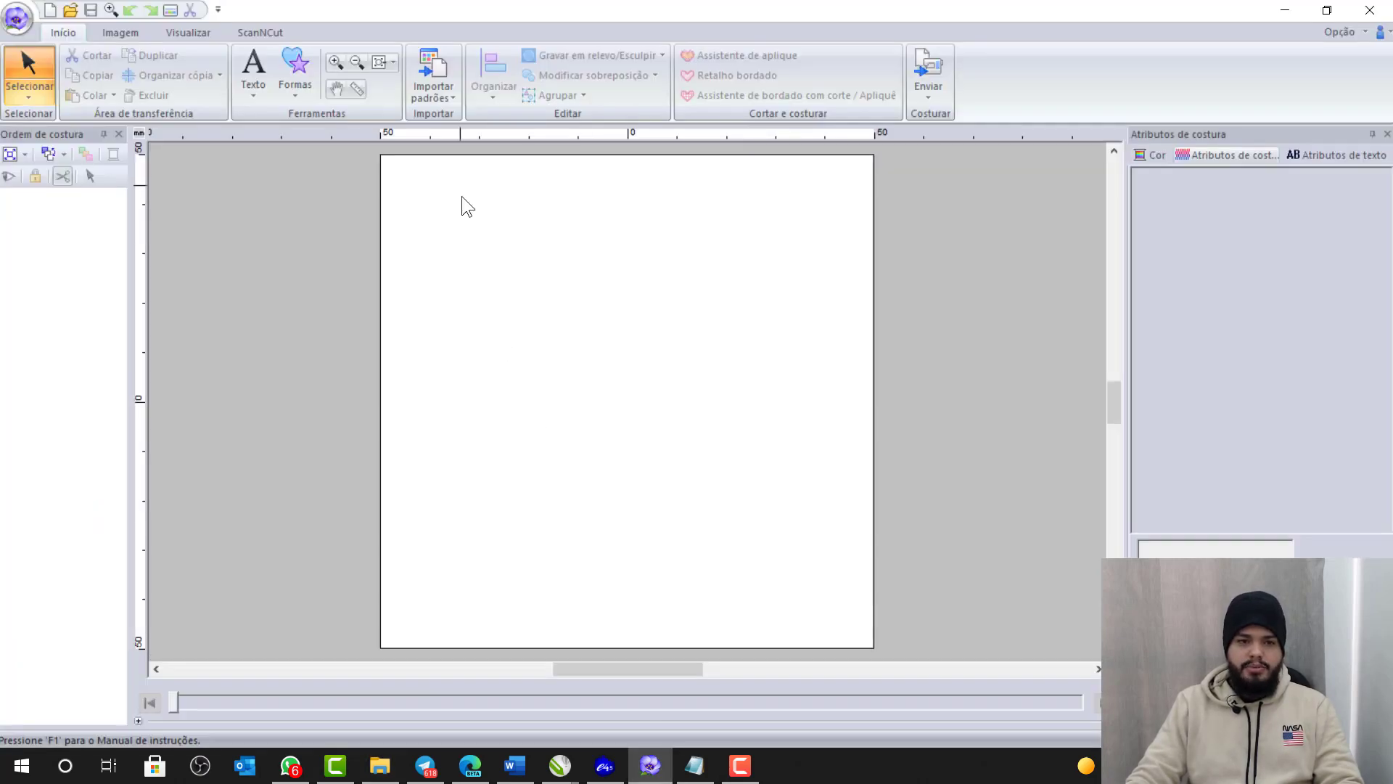
click(26, 20)
click(55, 101)
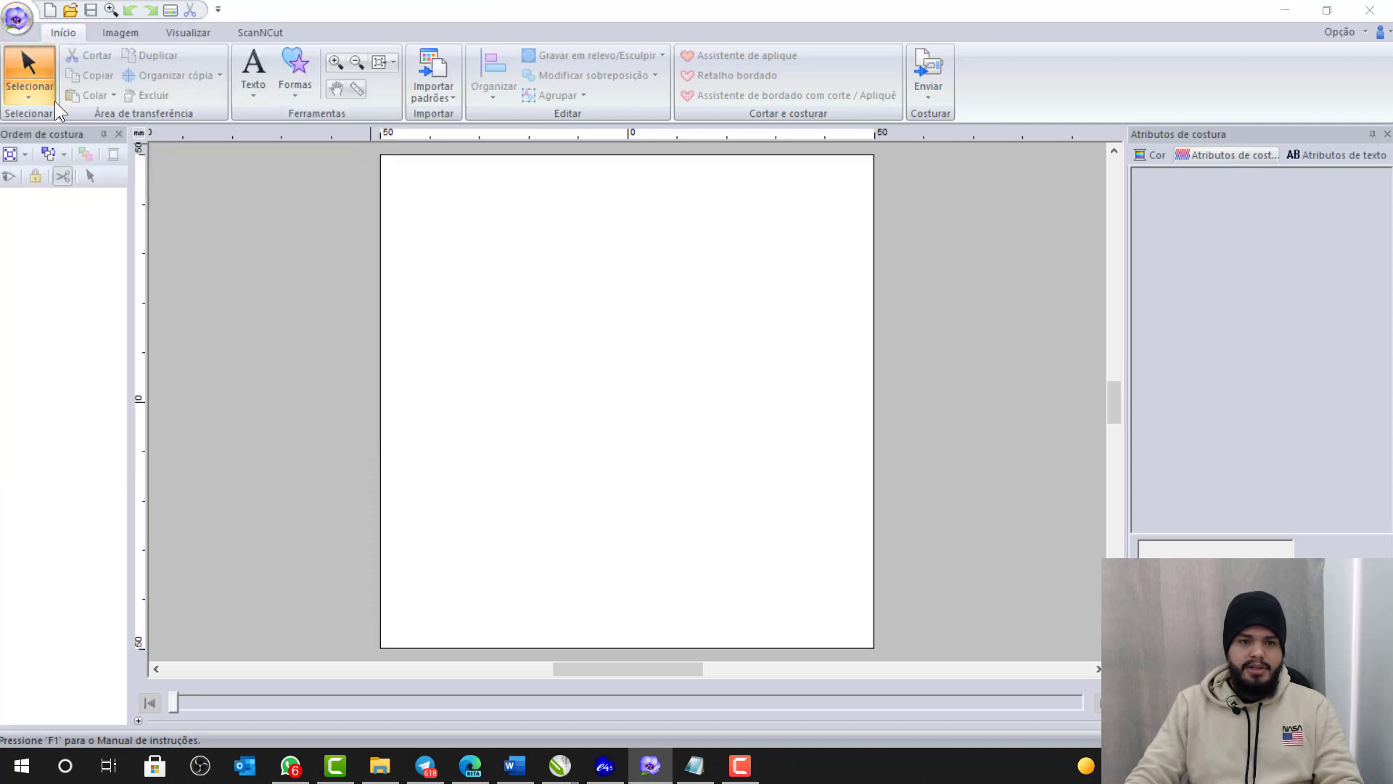
click(577, 259)
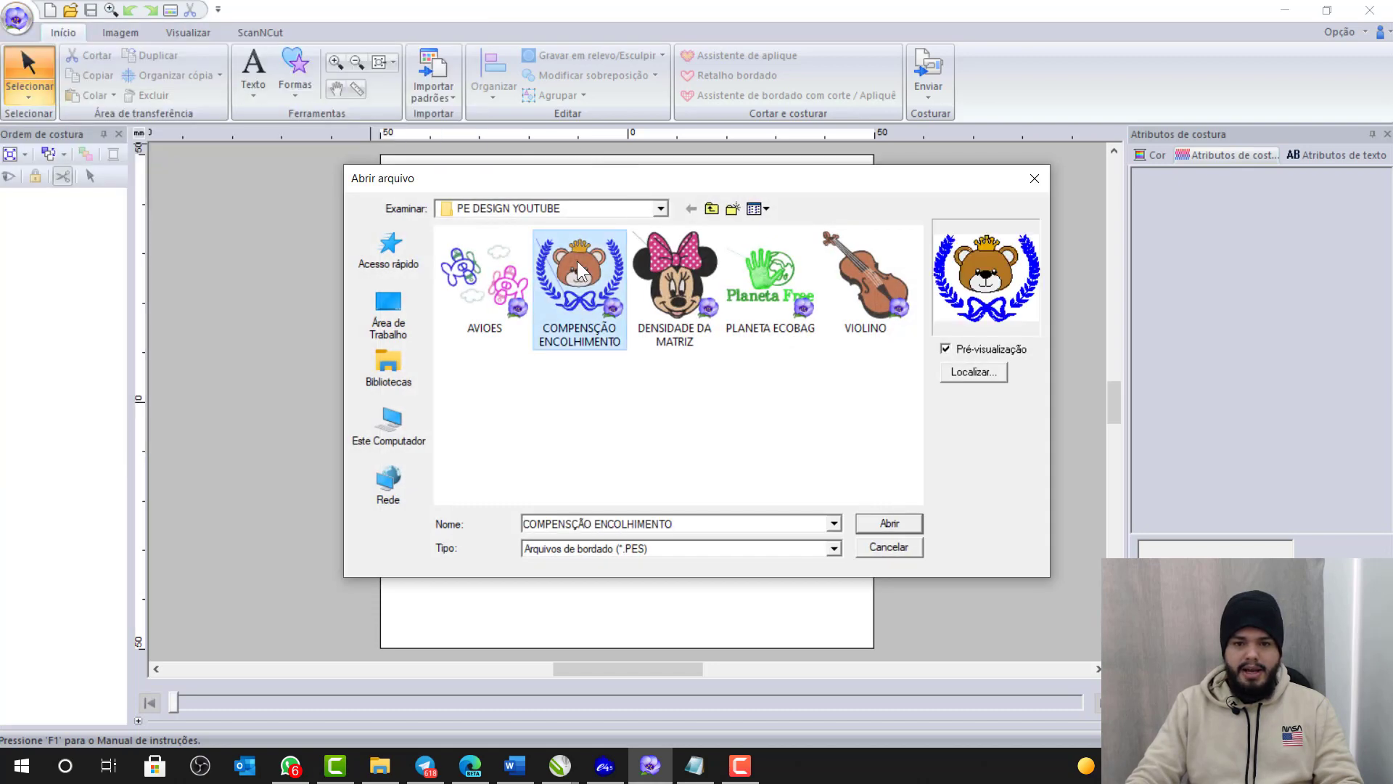
click(889, 523)
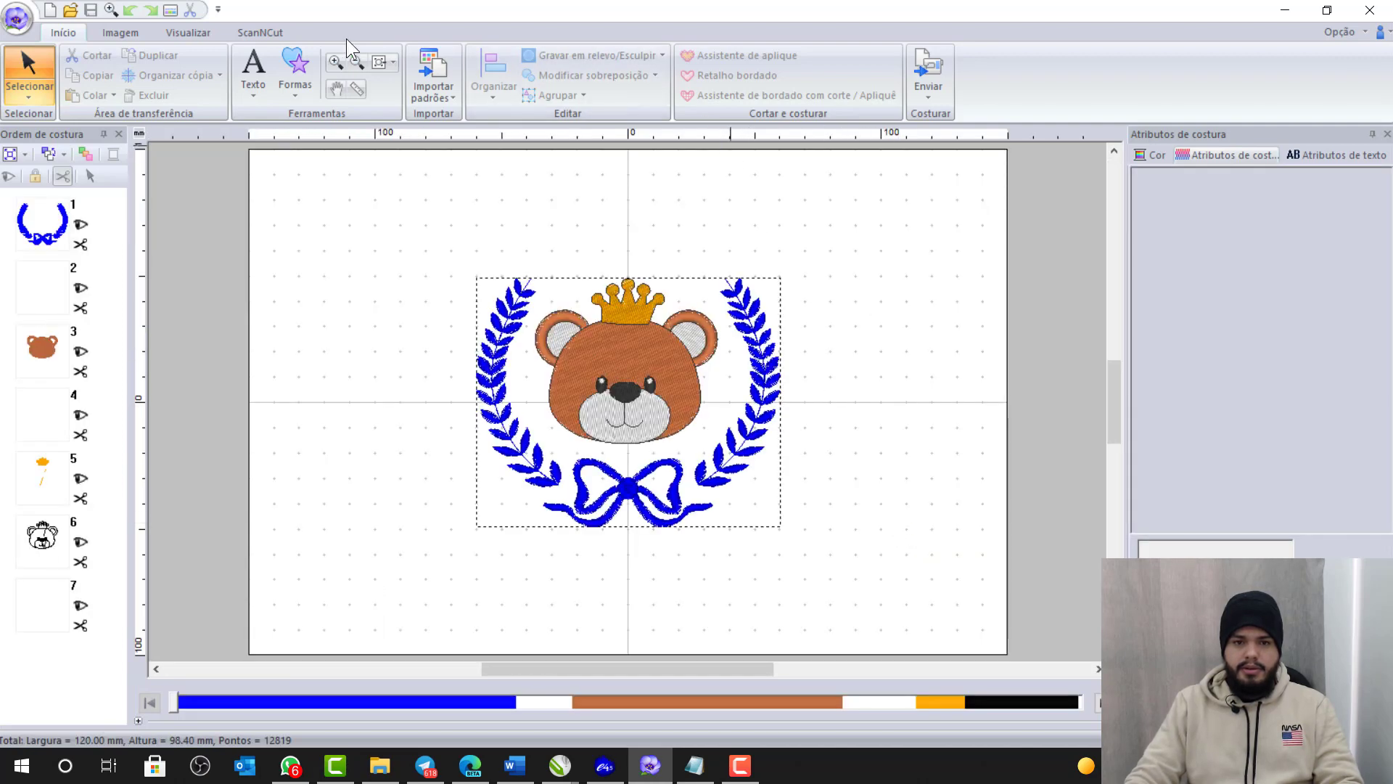
- Hide the grid on the design page
click(211, 34)
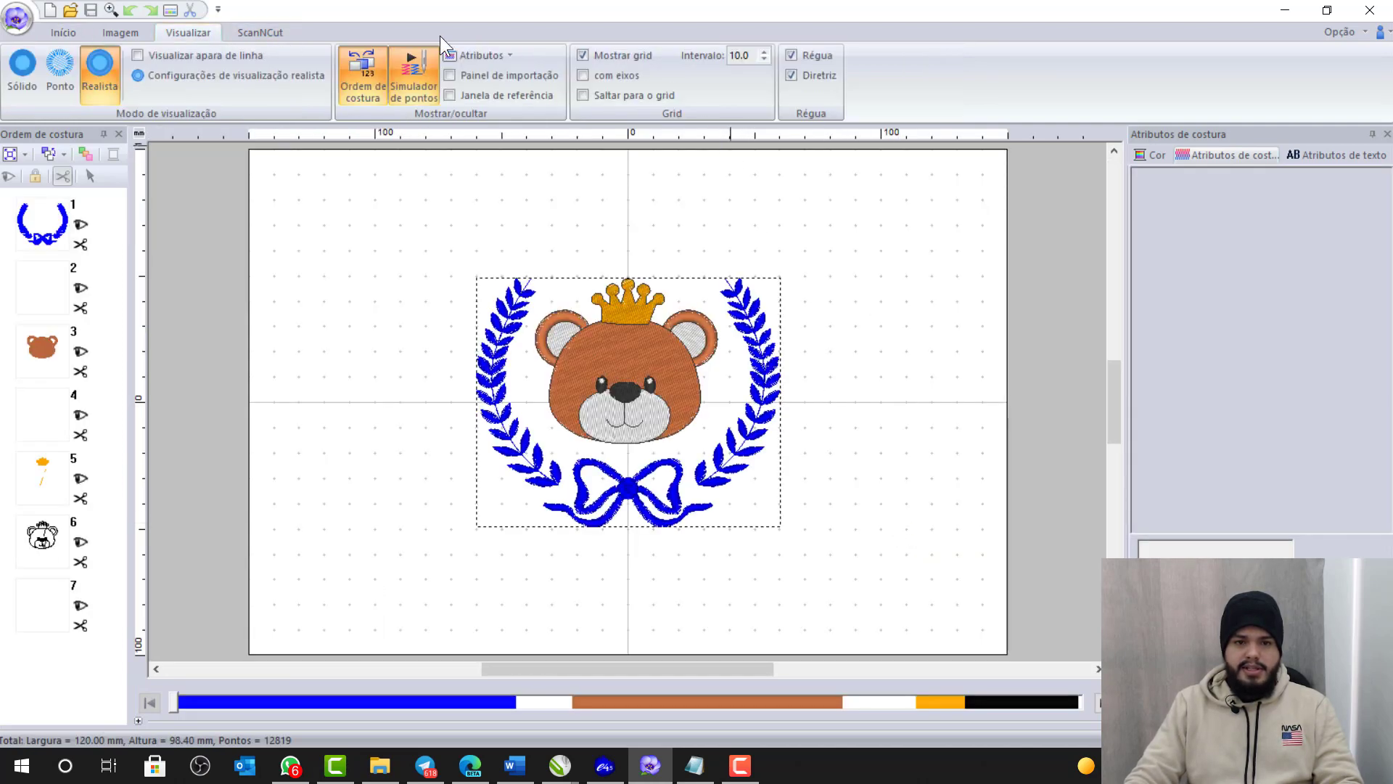
click(580, 53)
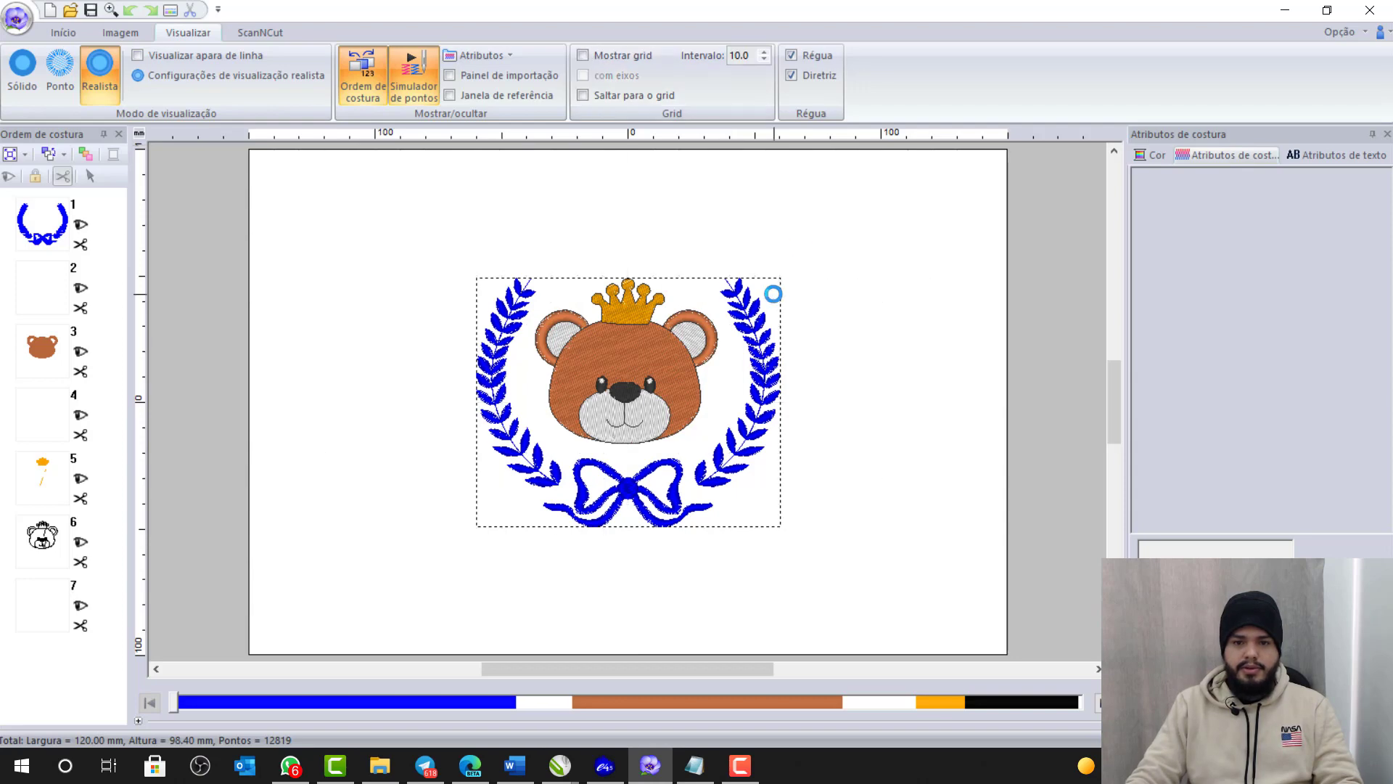
- Switch to the Notepad checklist and mark item 2, CONVERTER PARA BLOCOS, as OK
click(695, 764)
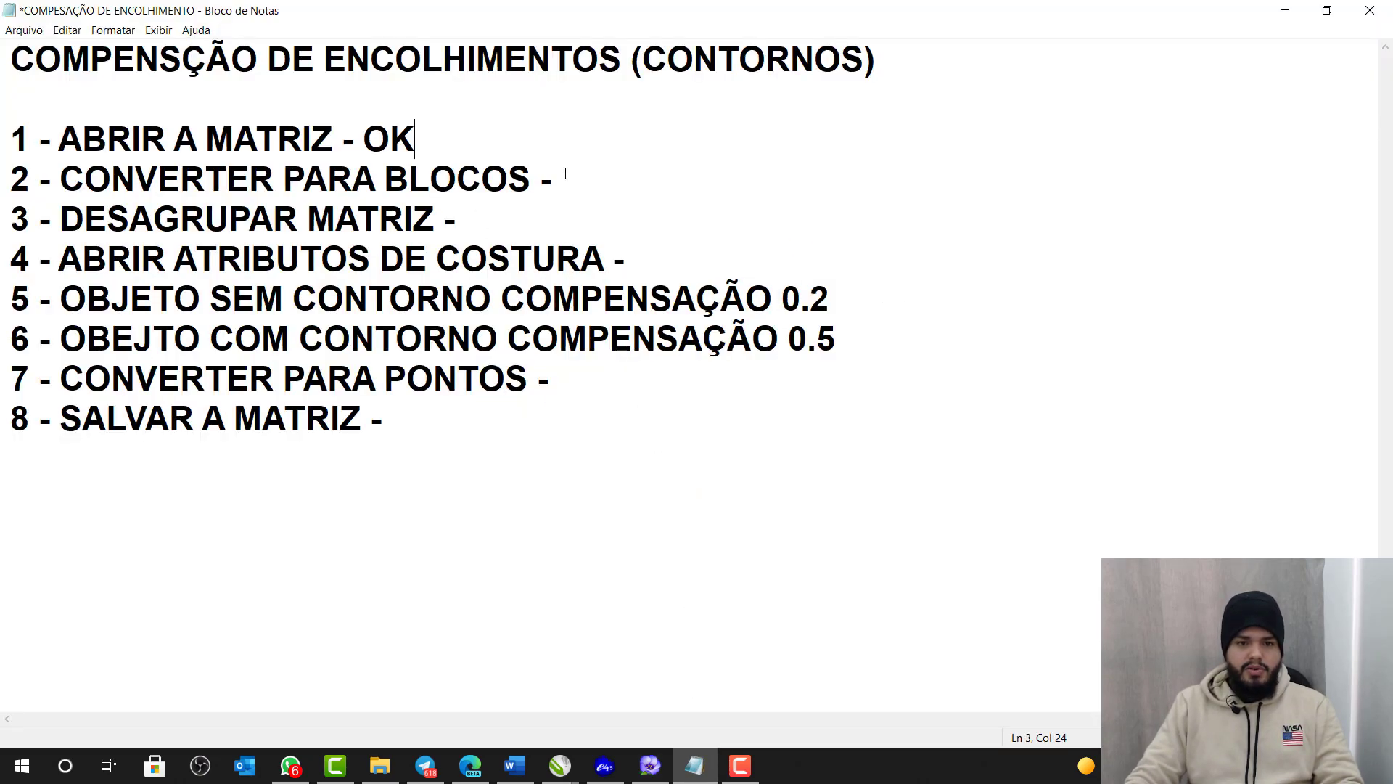
text(OK)
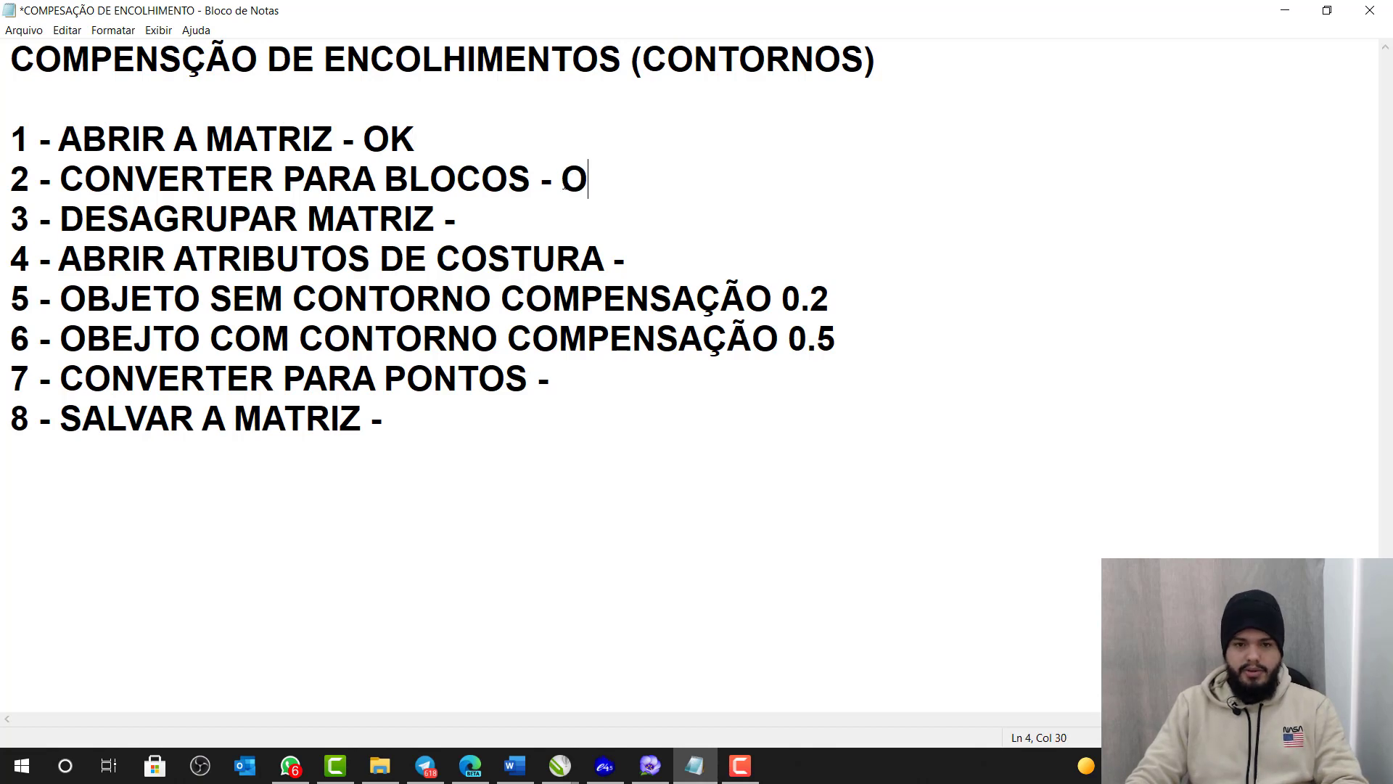
click(1303, 10)
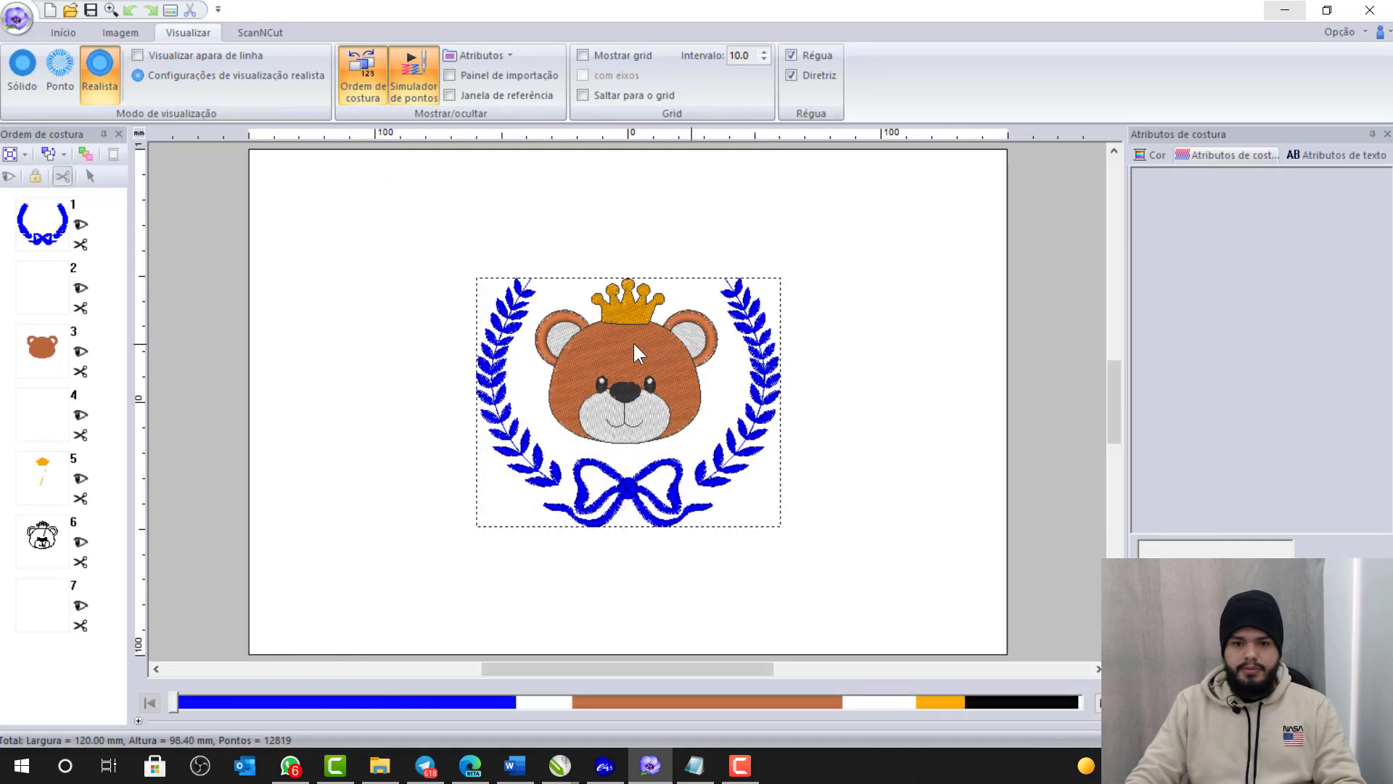
- Convert the whole bear and laurel embroidery design to blocks with Normal sensitivity
right_click(637, 340)
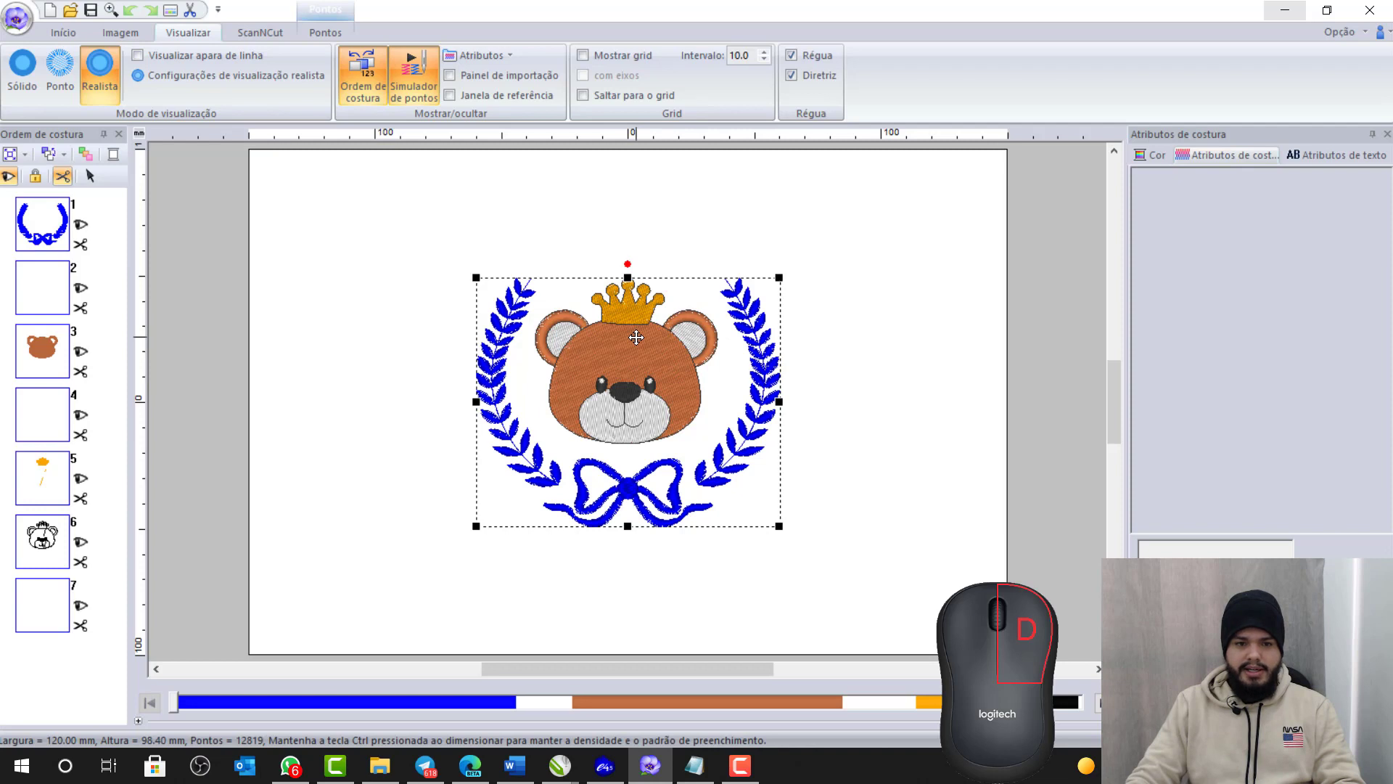
right_click(635, 337)
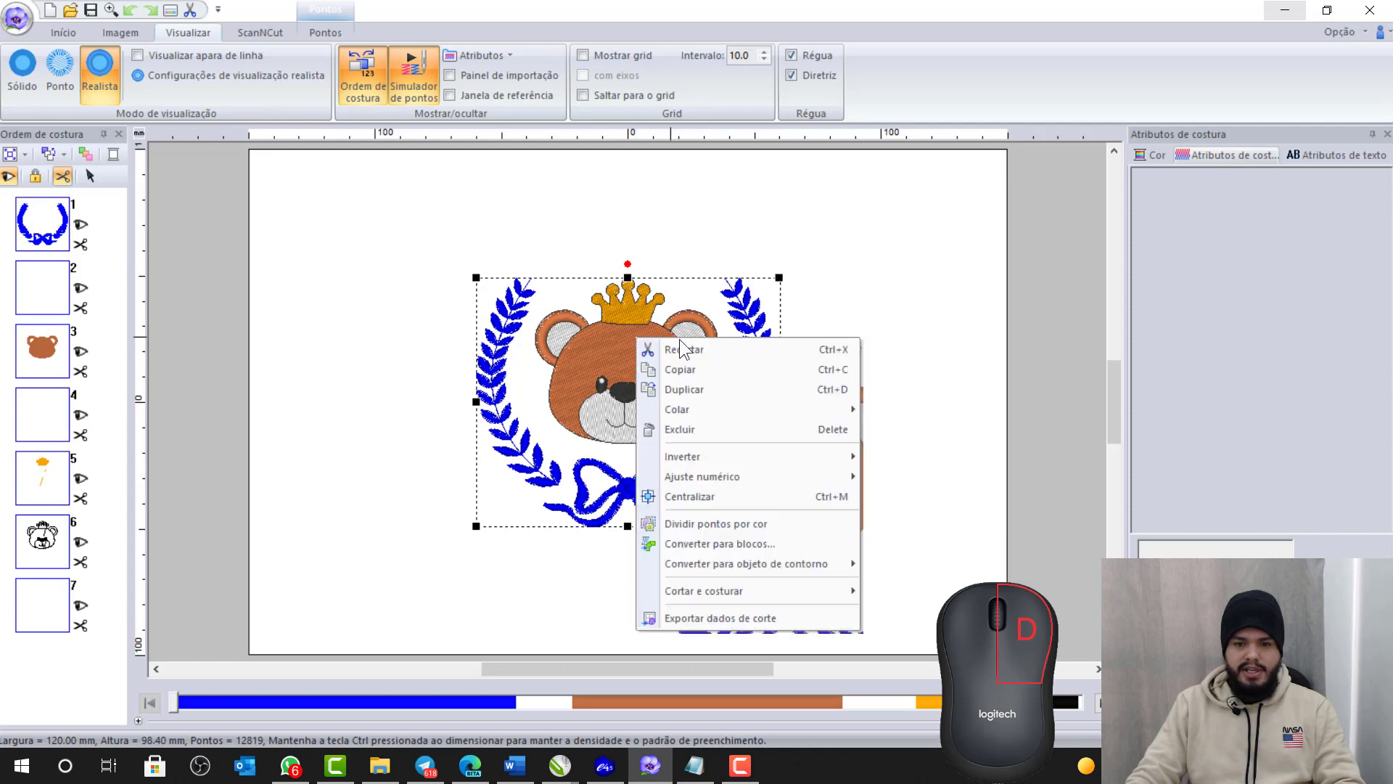
click(719, 545)
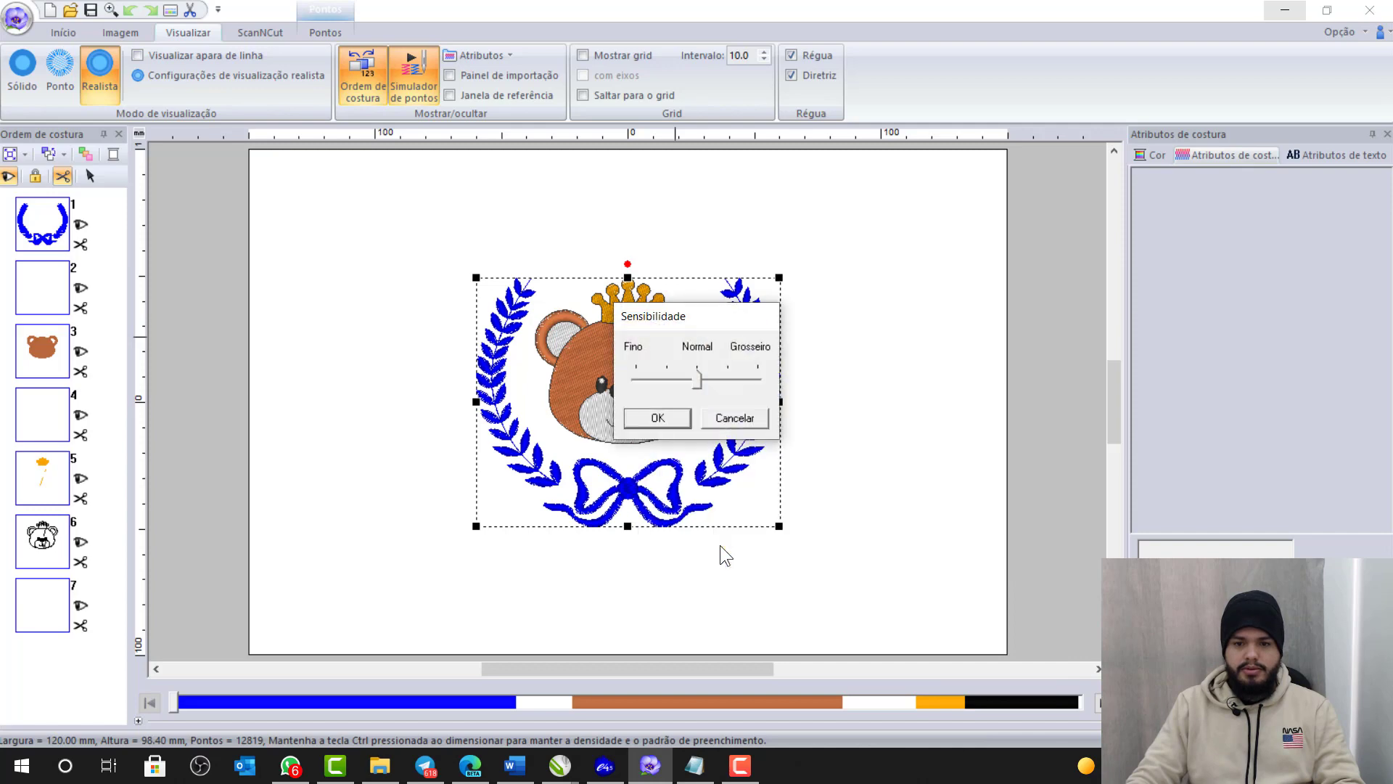
click(656, 419)
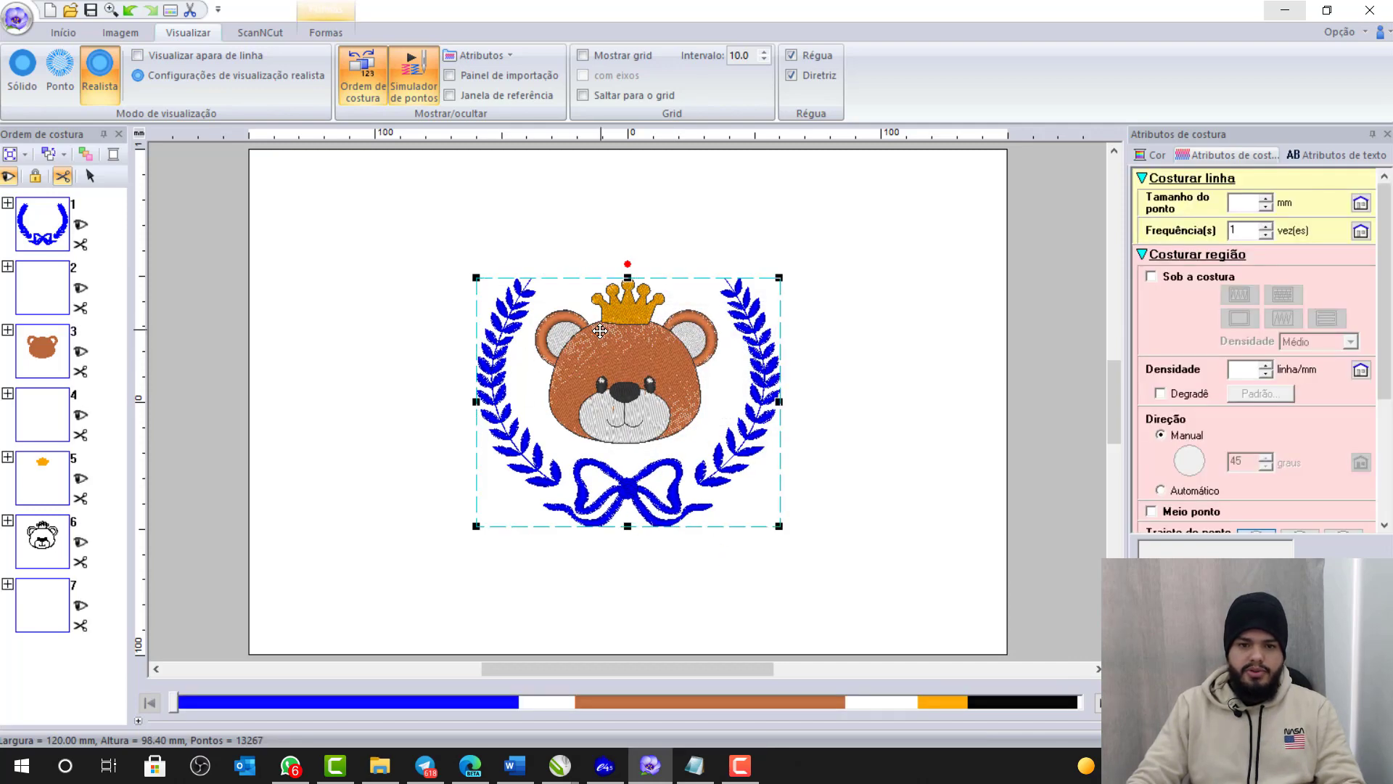
- Mark item 3, DESAGRUPAR MATRIZ, as OK in the Notepad checklist
click(694, 765)
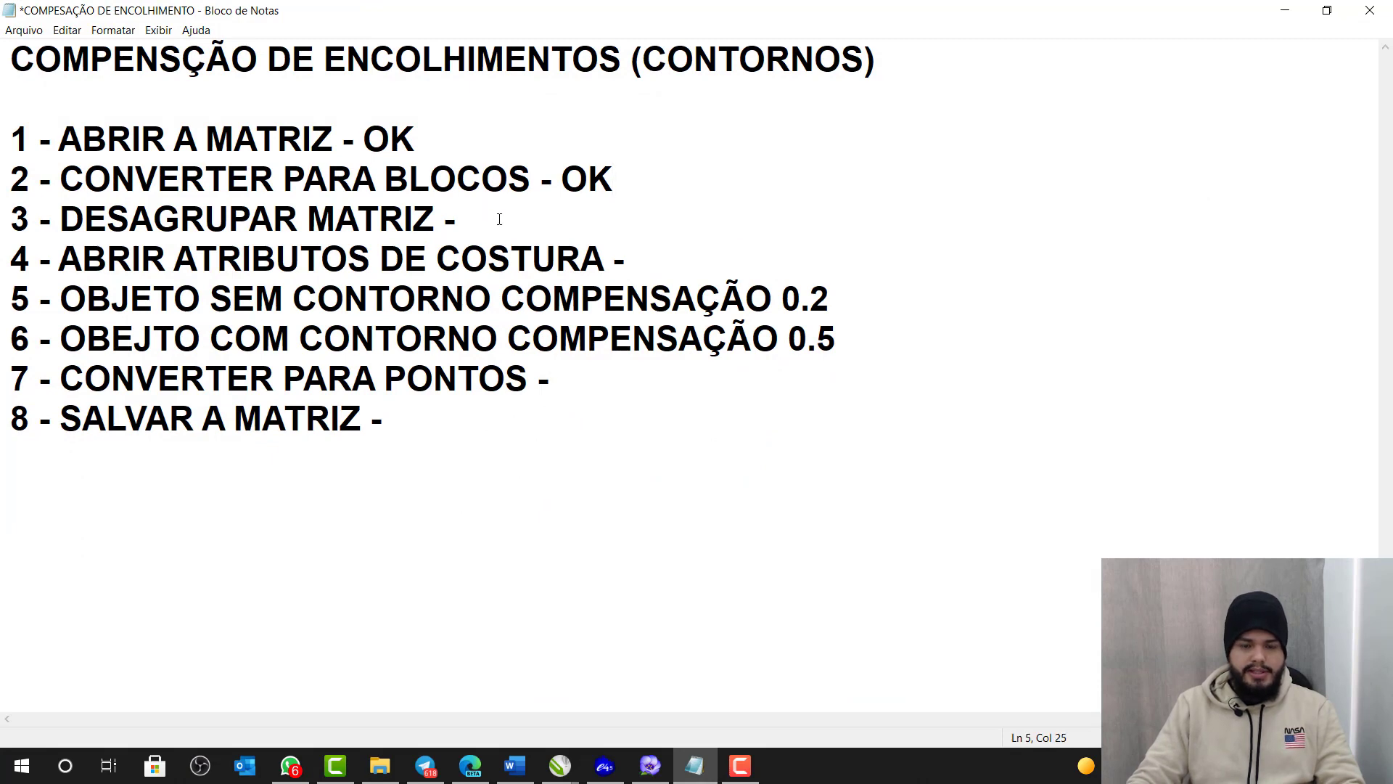
text(OK)
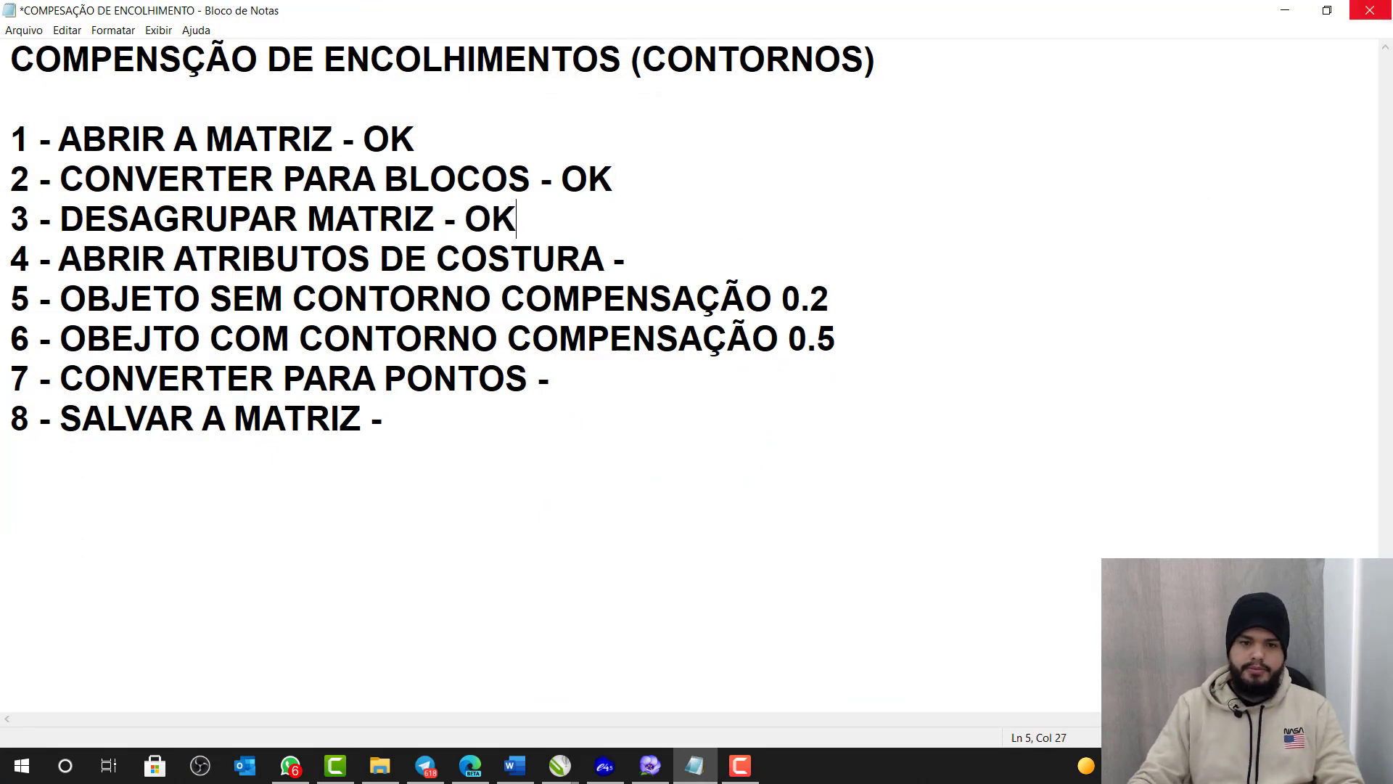
click(1290, 10)
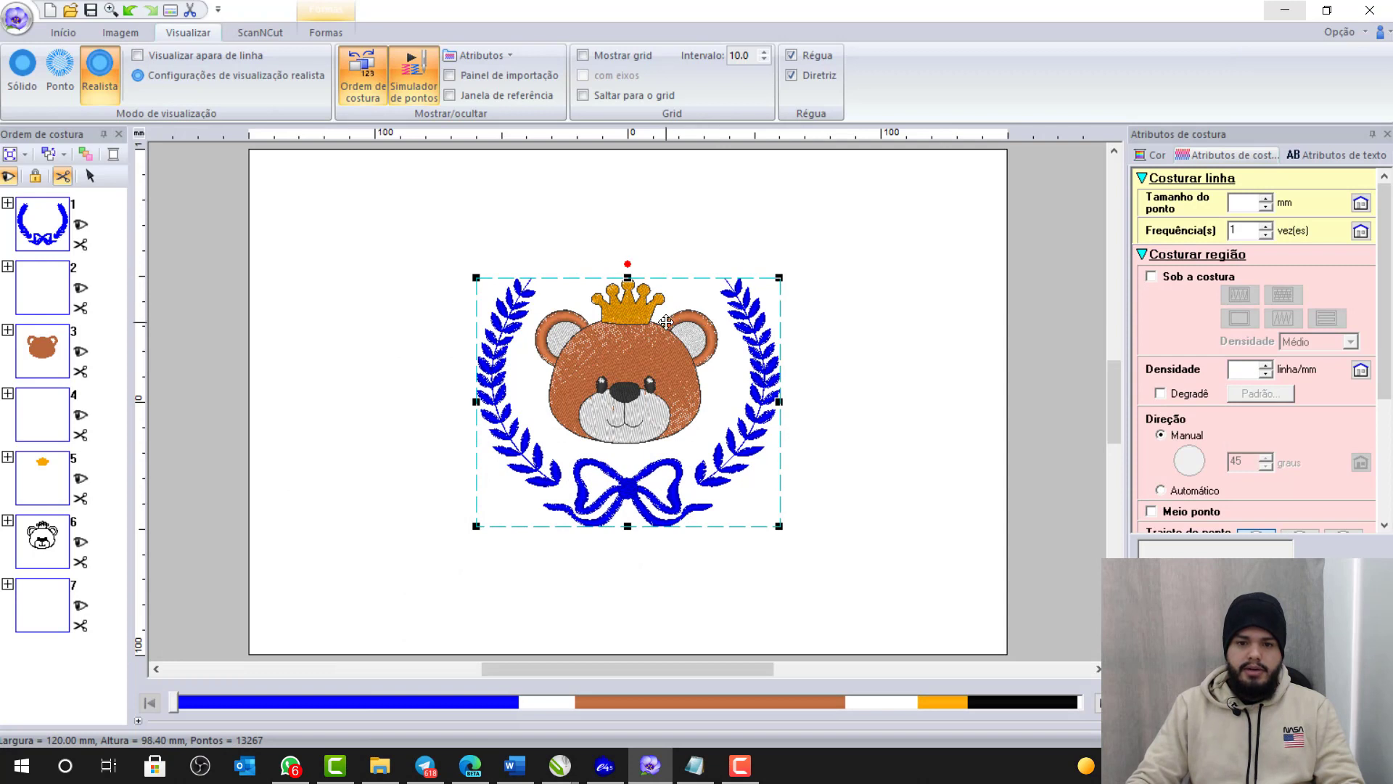
- Select the complete bear and laurel design and ungroup it into separate objects
drag(363, 232, 903, 564)
right_click(652, 372)
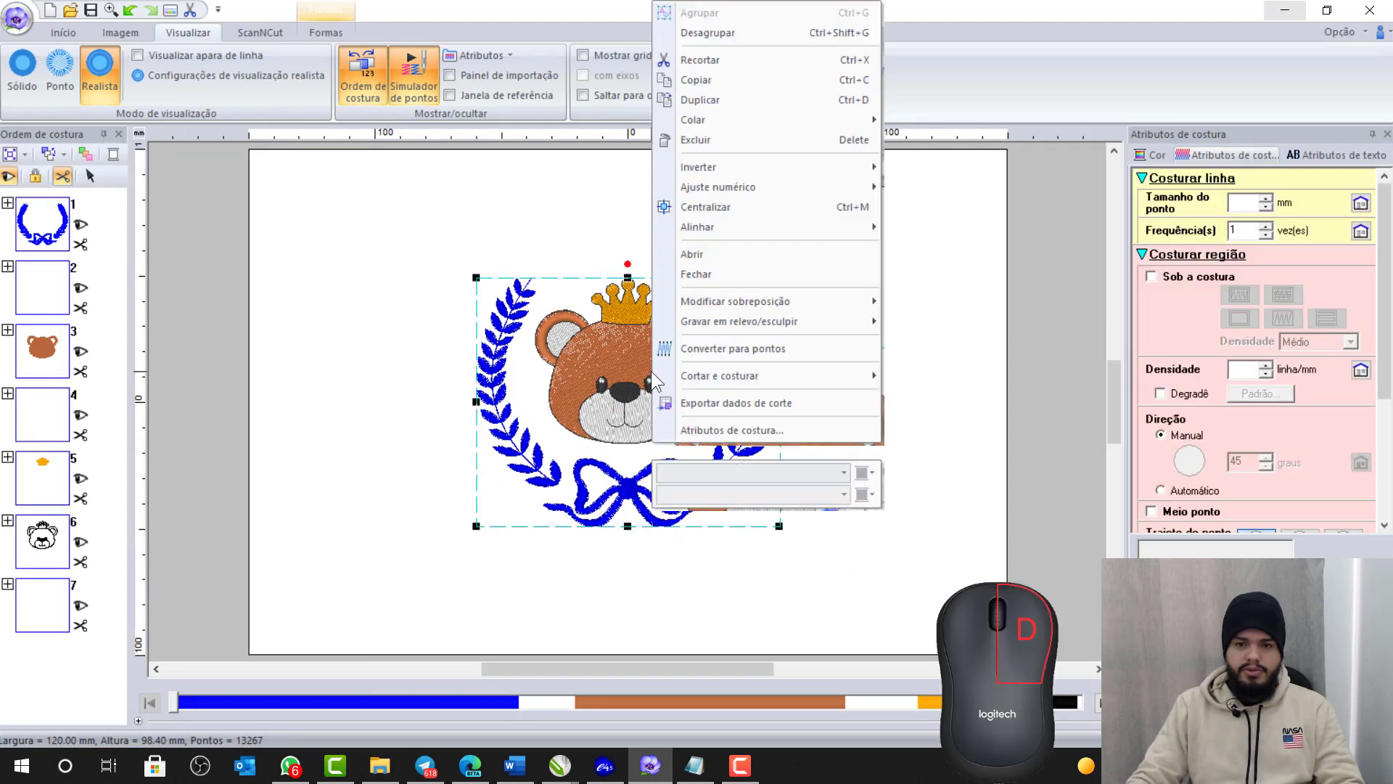
click(732, 33)
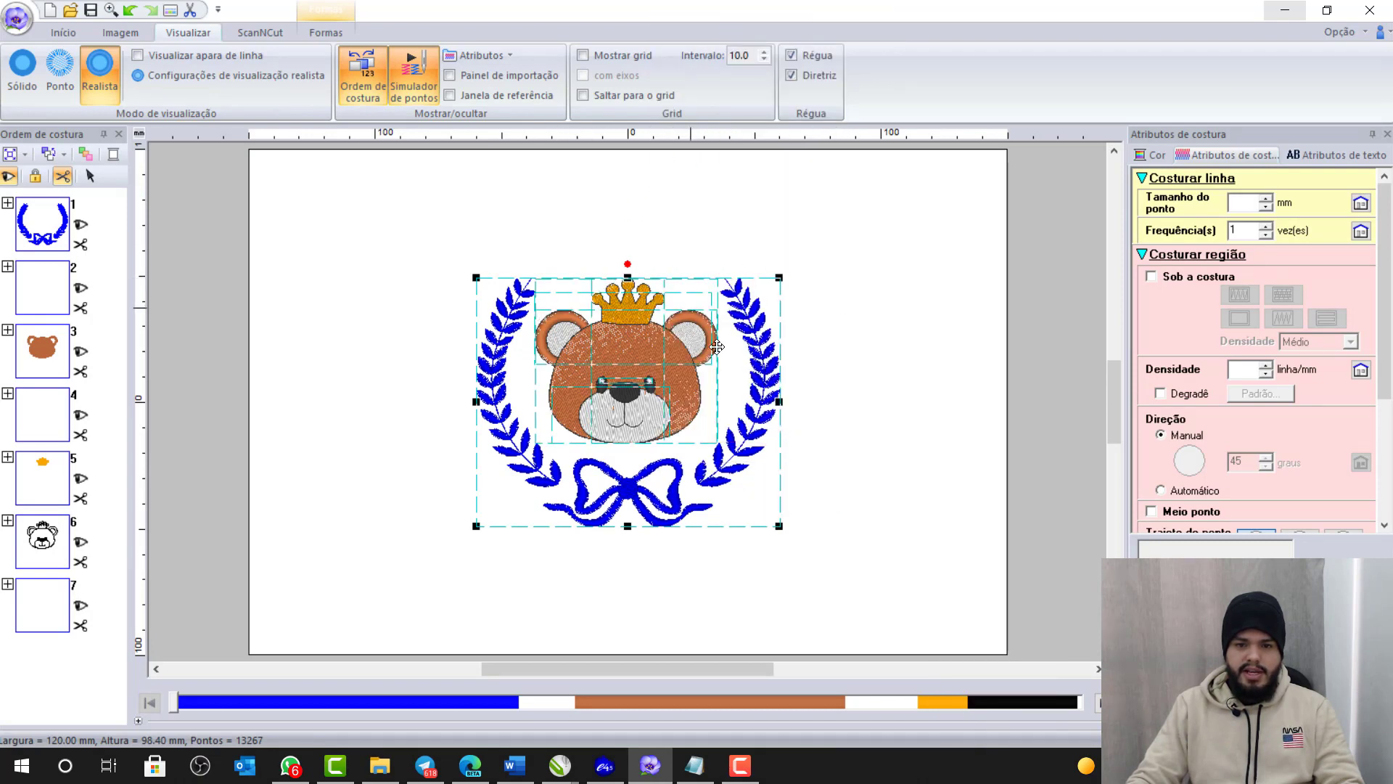
- Mark item 4, ABRIR ATRIBUTOS DE COSTURA, as OK in the Notepad checklist
click(694, 765)
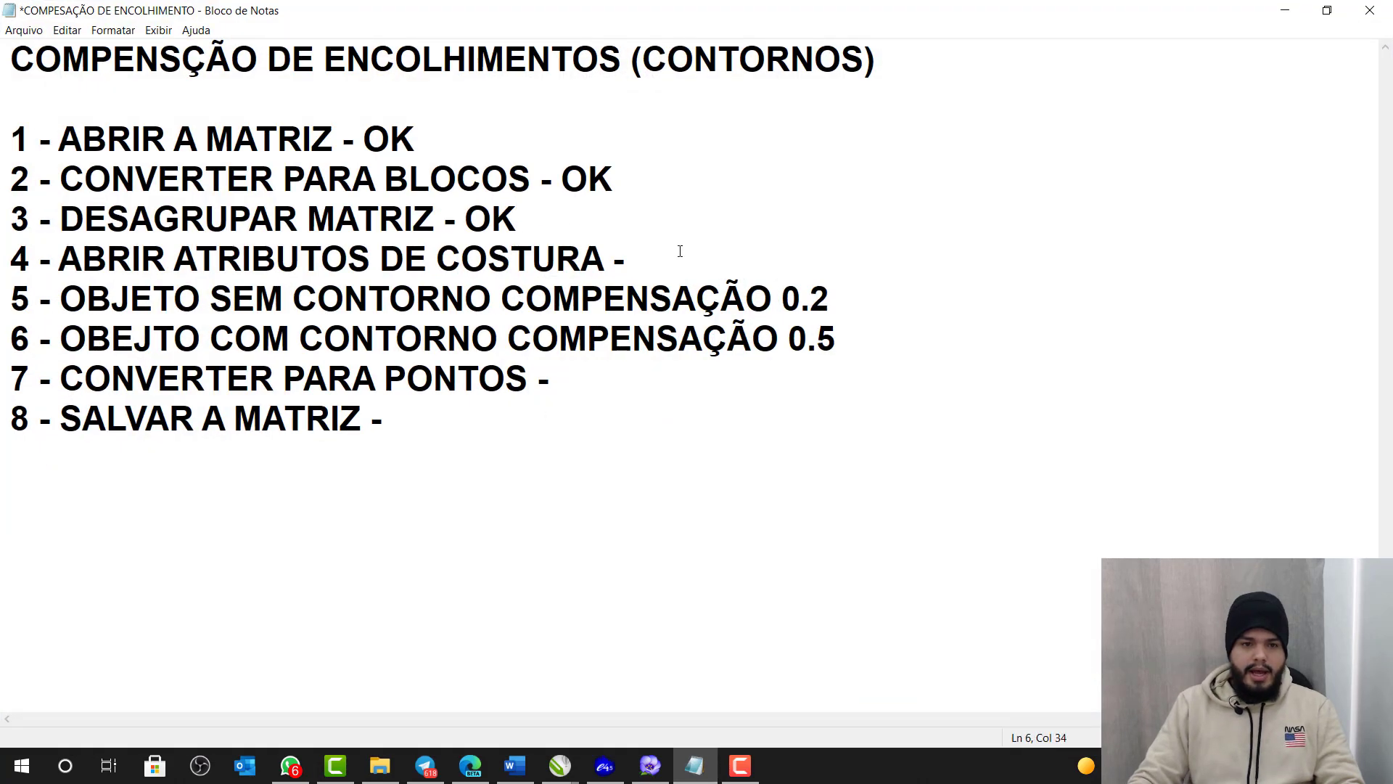
text(OK)
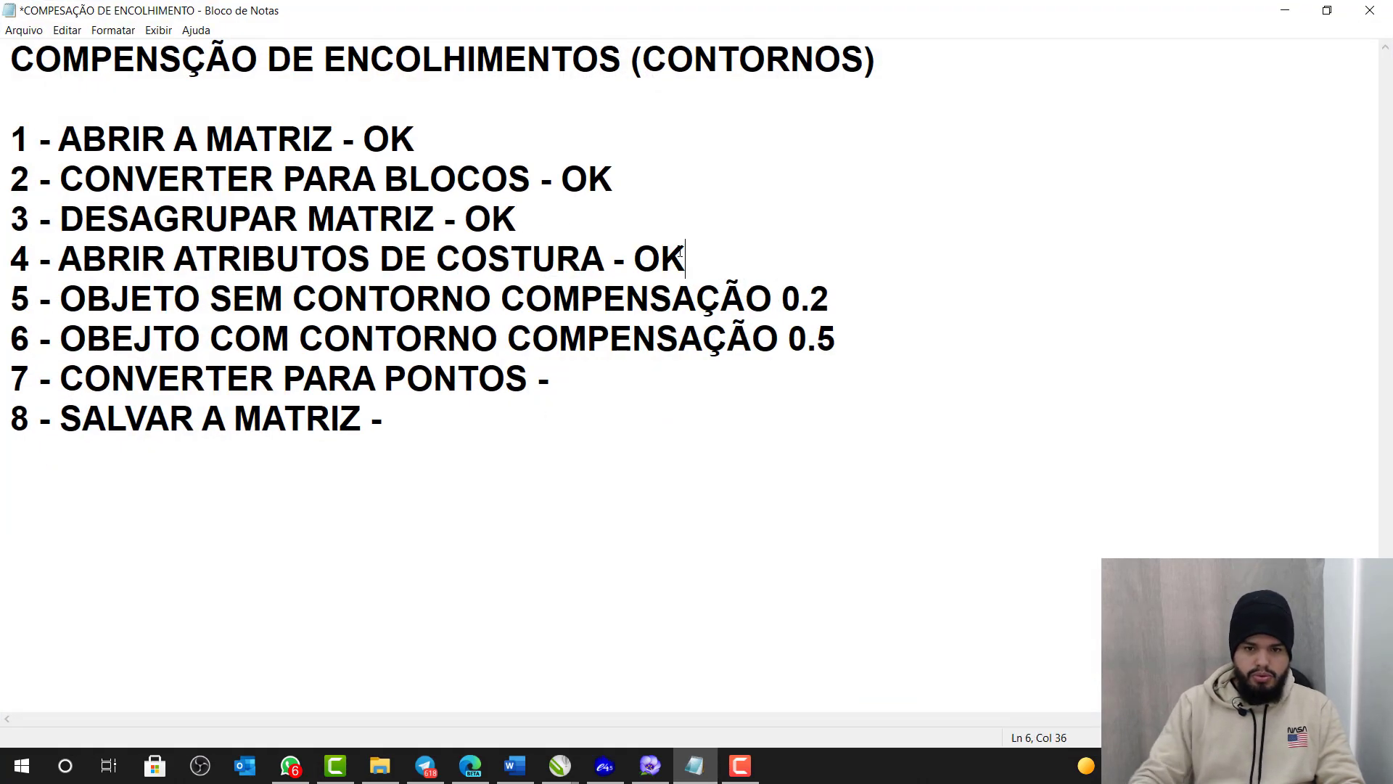
click(1289, 18)
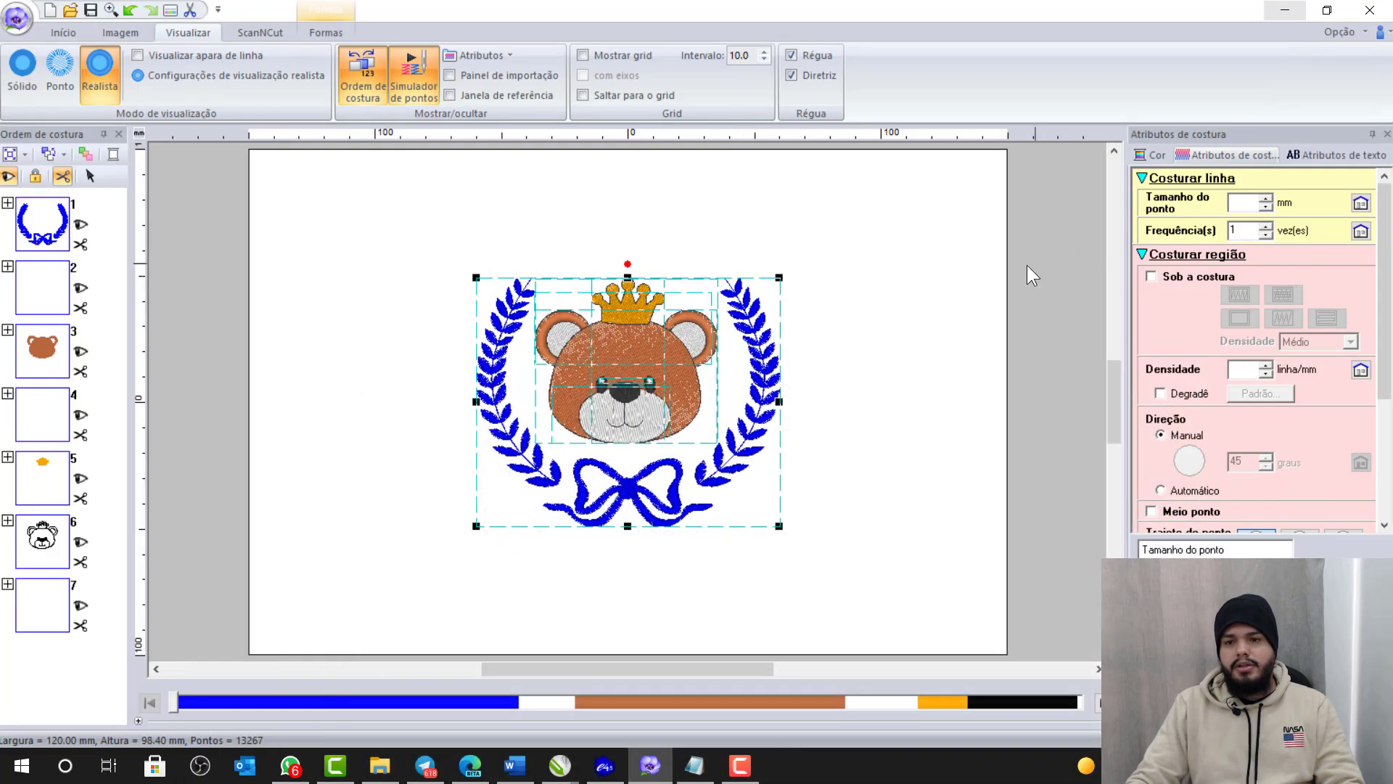
- Reselect the entire design to examine its sewing attributes, and check which attribute panes are set to display
click(975, 277)
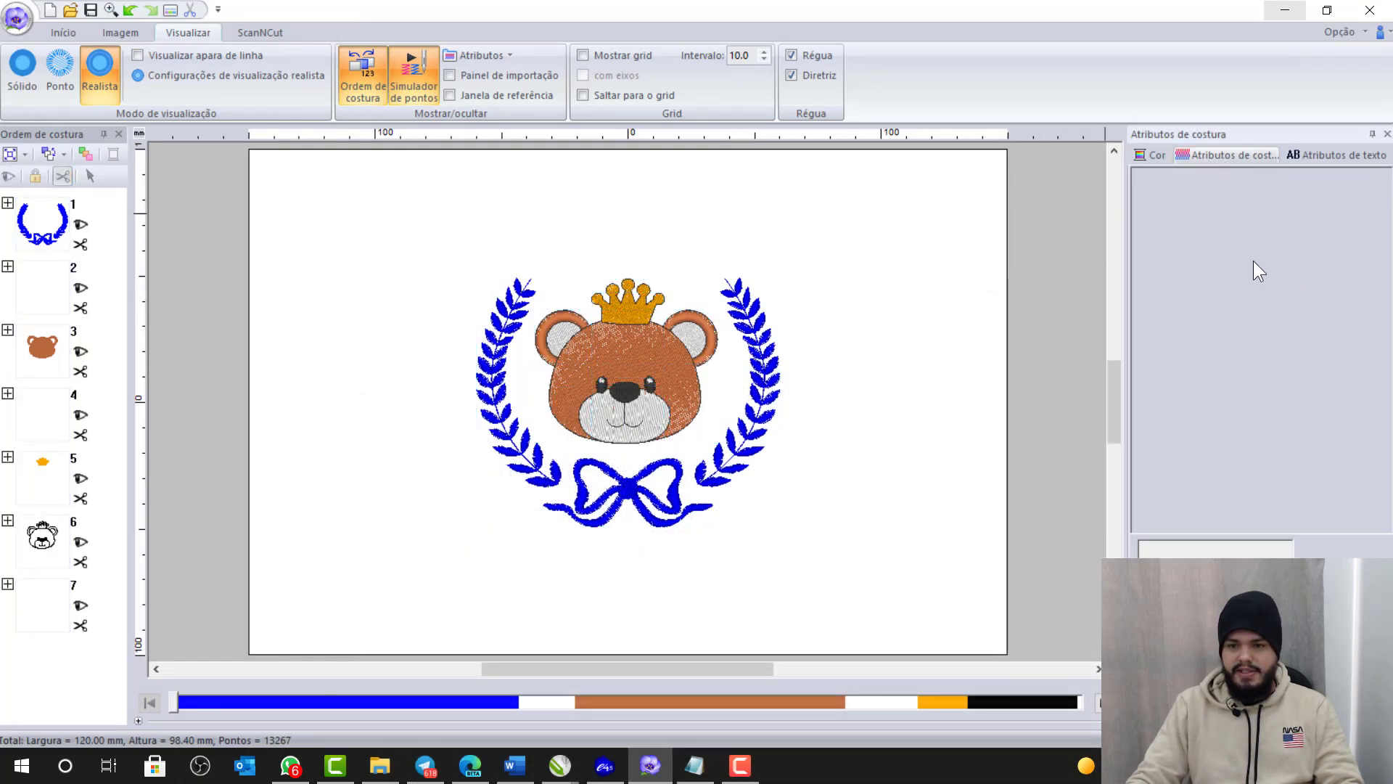
drag(375, 209, 945, 602)
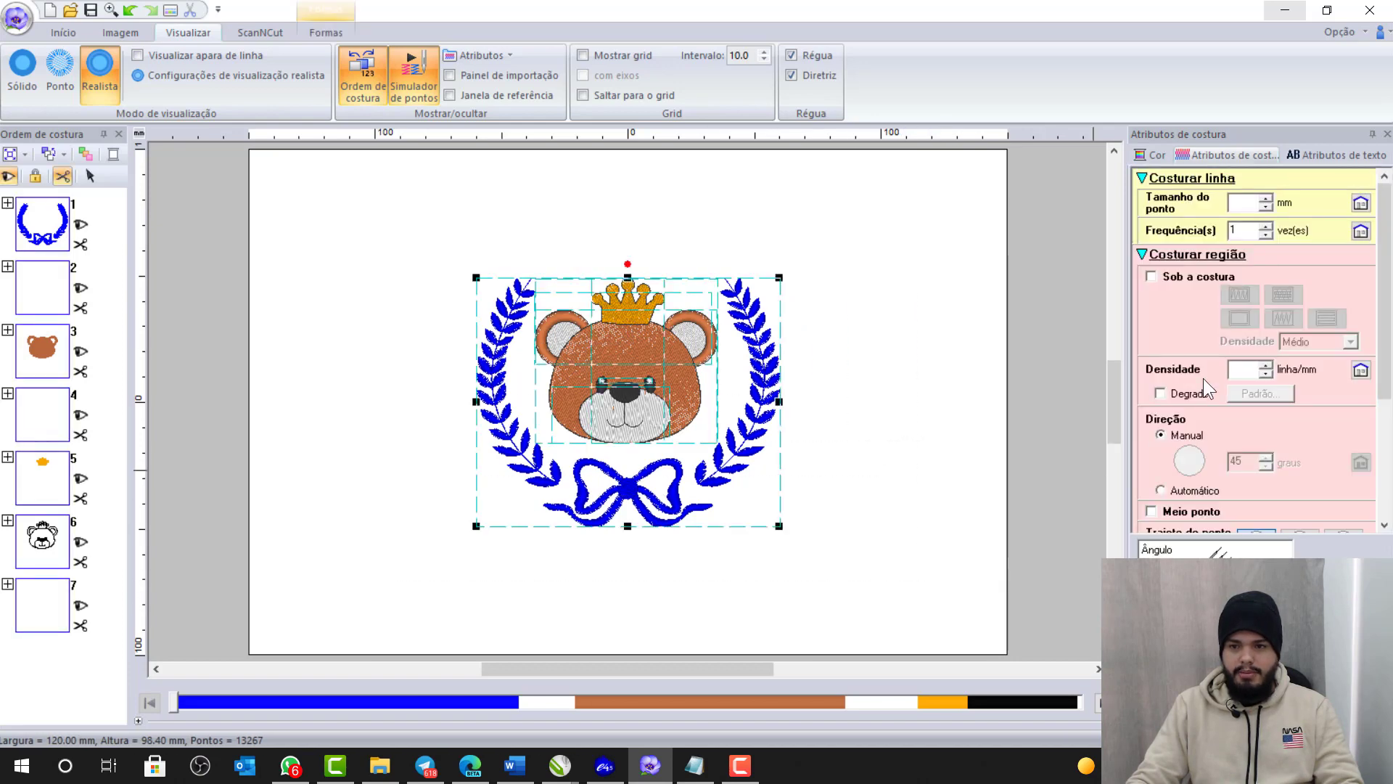
mouse_move(1386, 262)
mouse_down()
mouse_move(1386, 435)
mouse_move(1390, 258)
mouse_up()
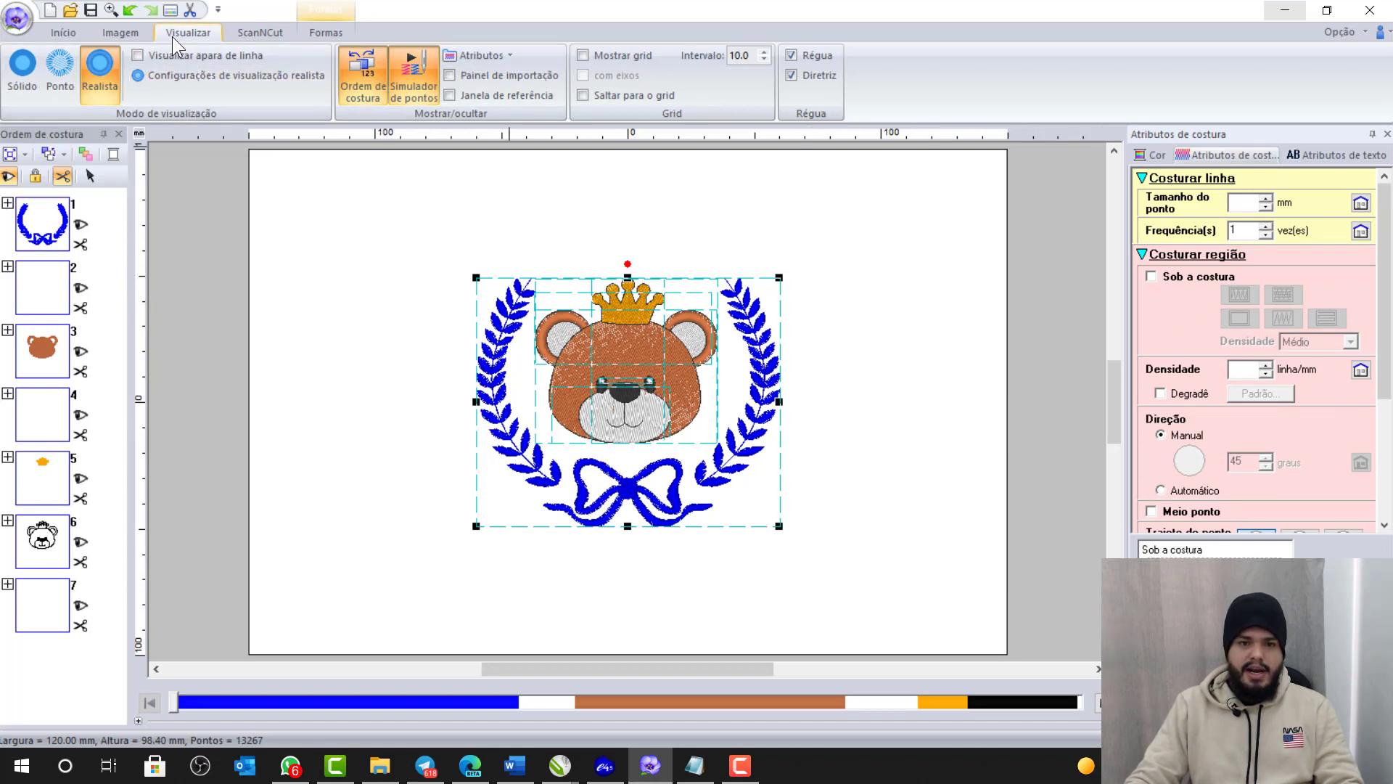
click(512, 57)
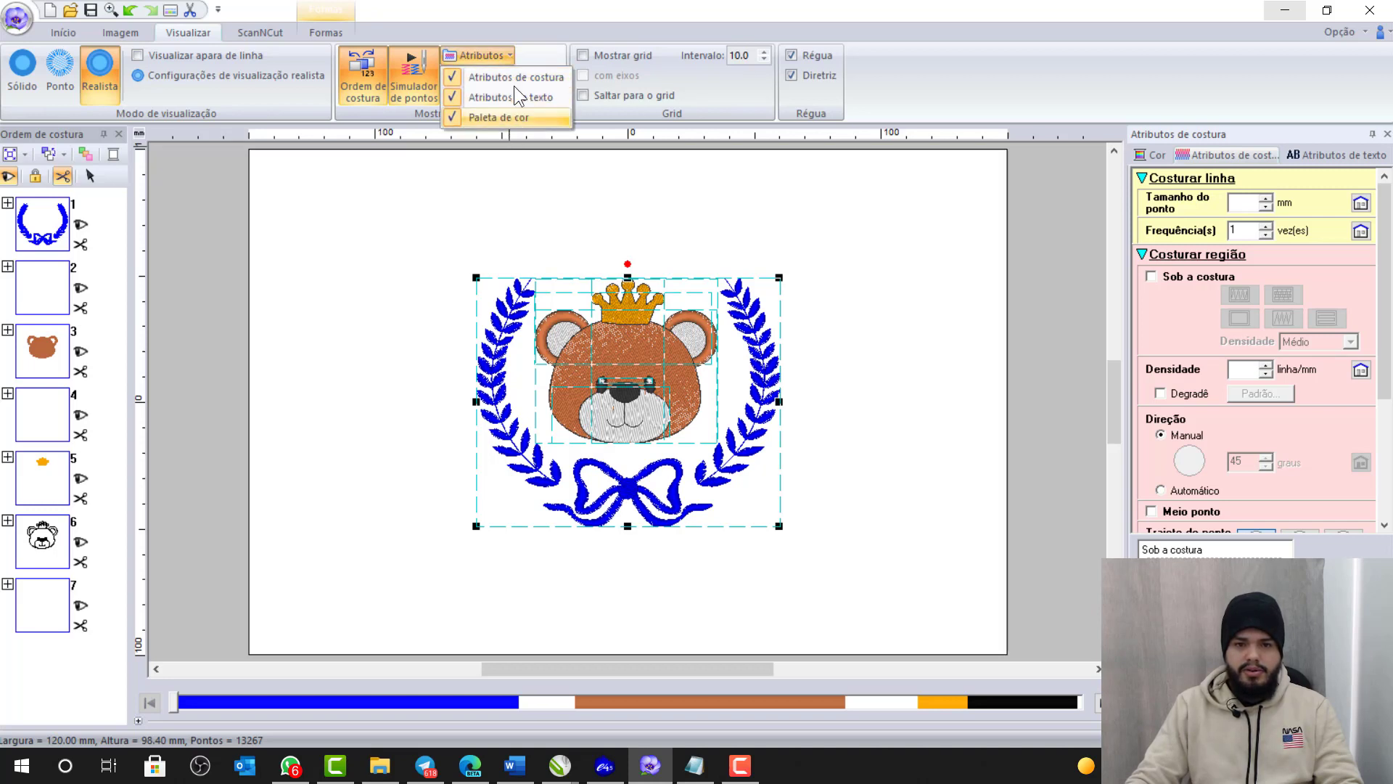
click(848, 317)
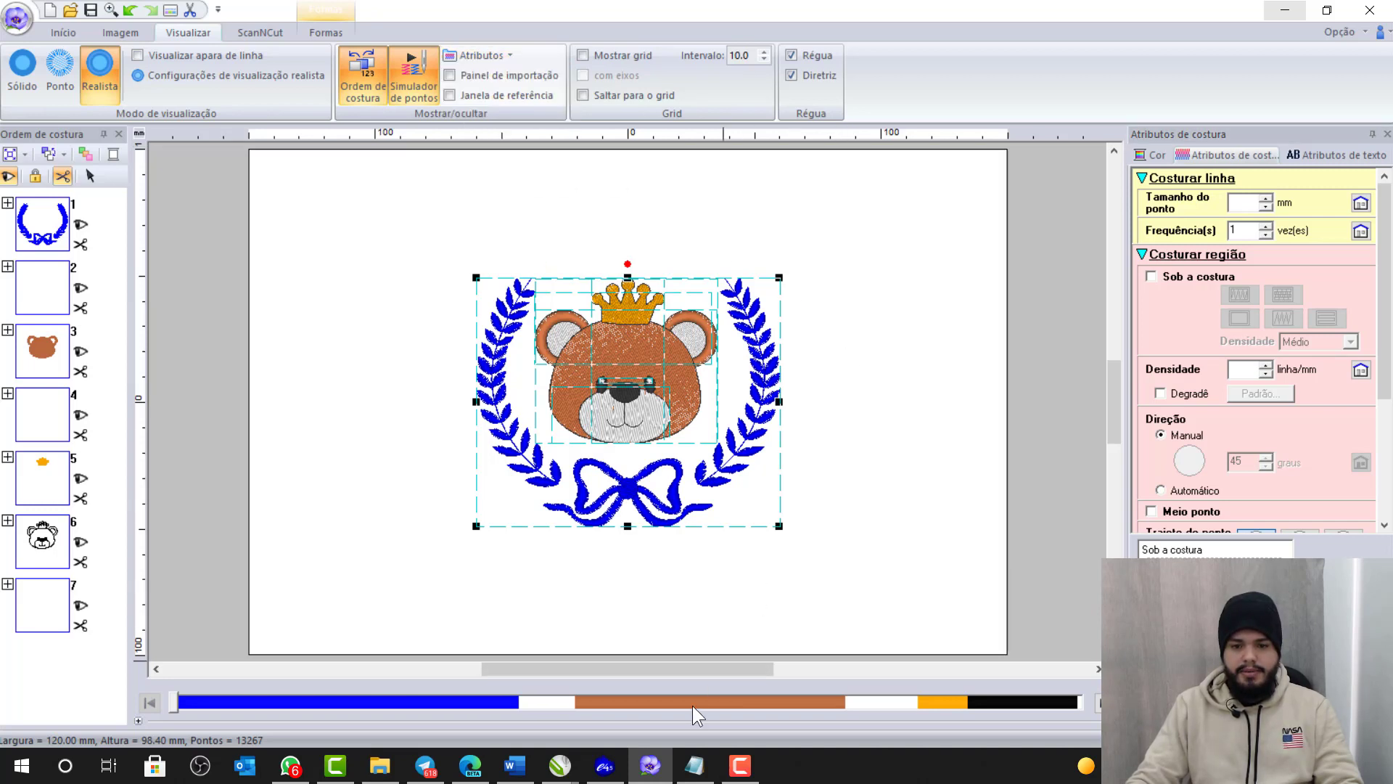
- Mark checklist item 5 in Notepad as OK, and add a trailing dash to item 6, the 0.5 compensation line
click(694, 766)
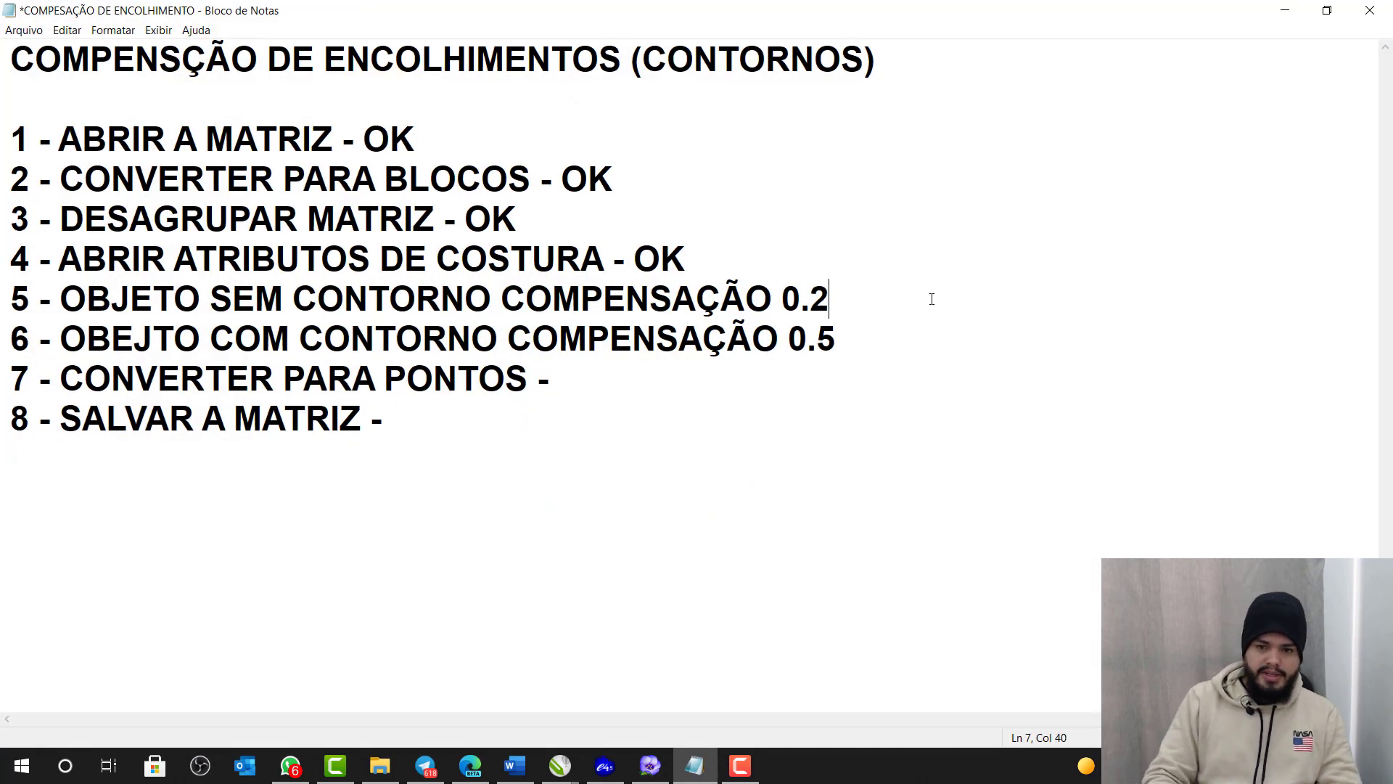
text(- O)
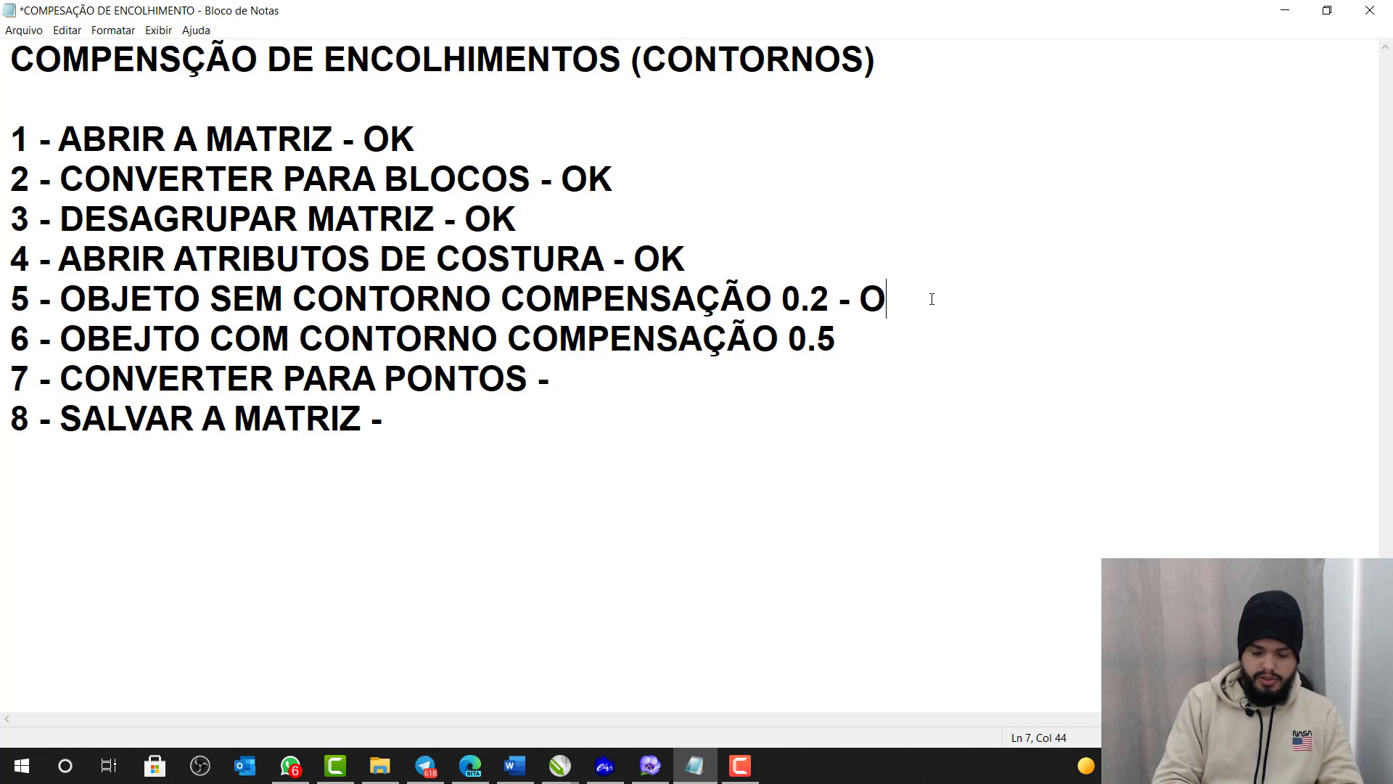
text(K)
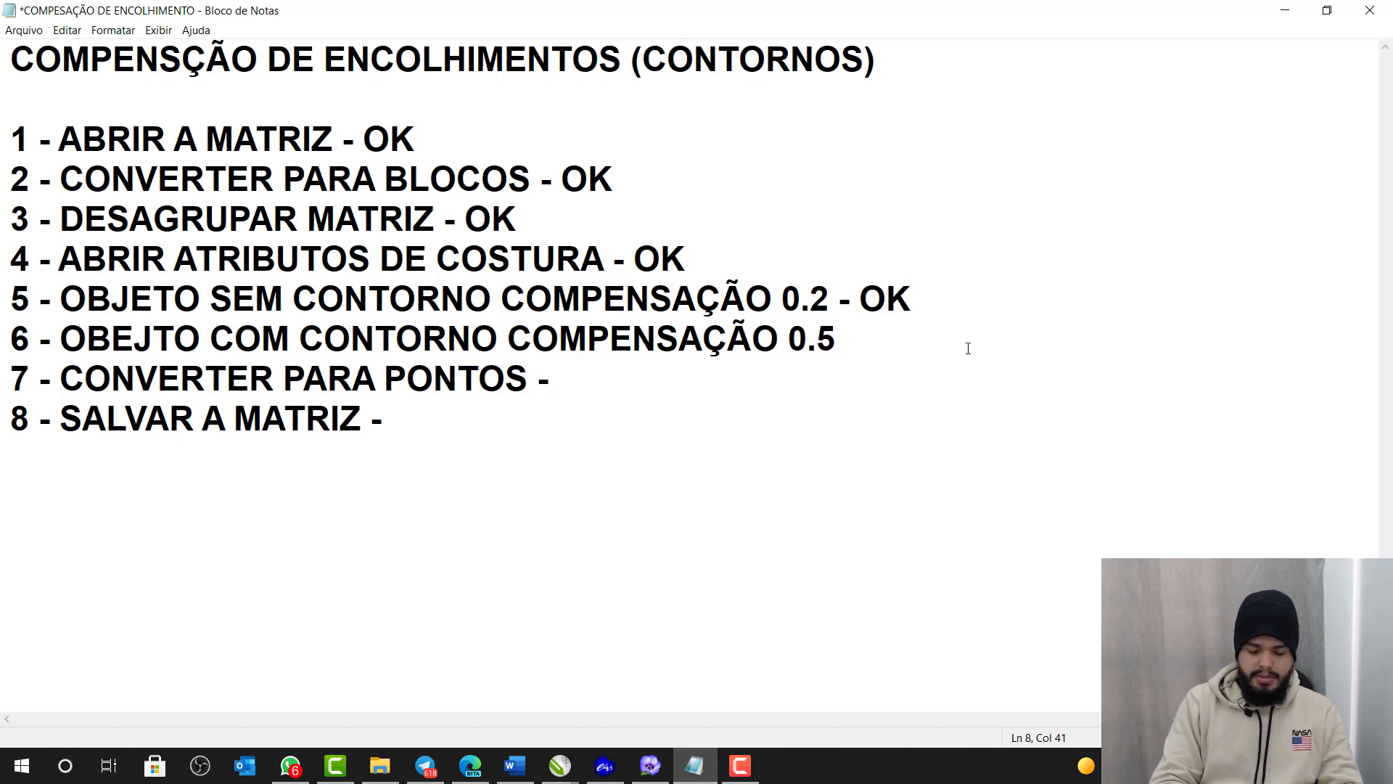
click(1283, 10)
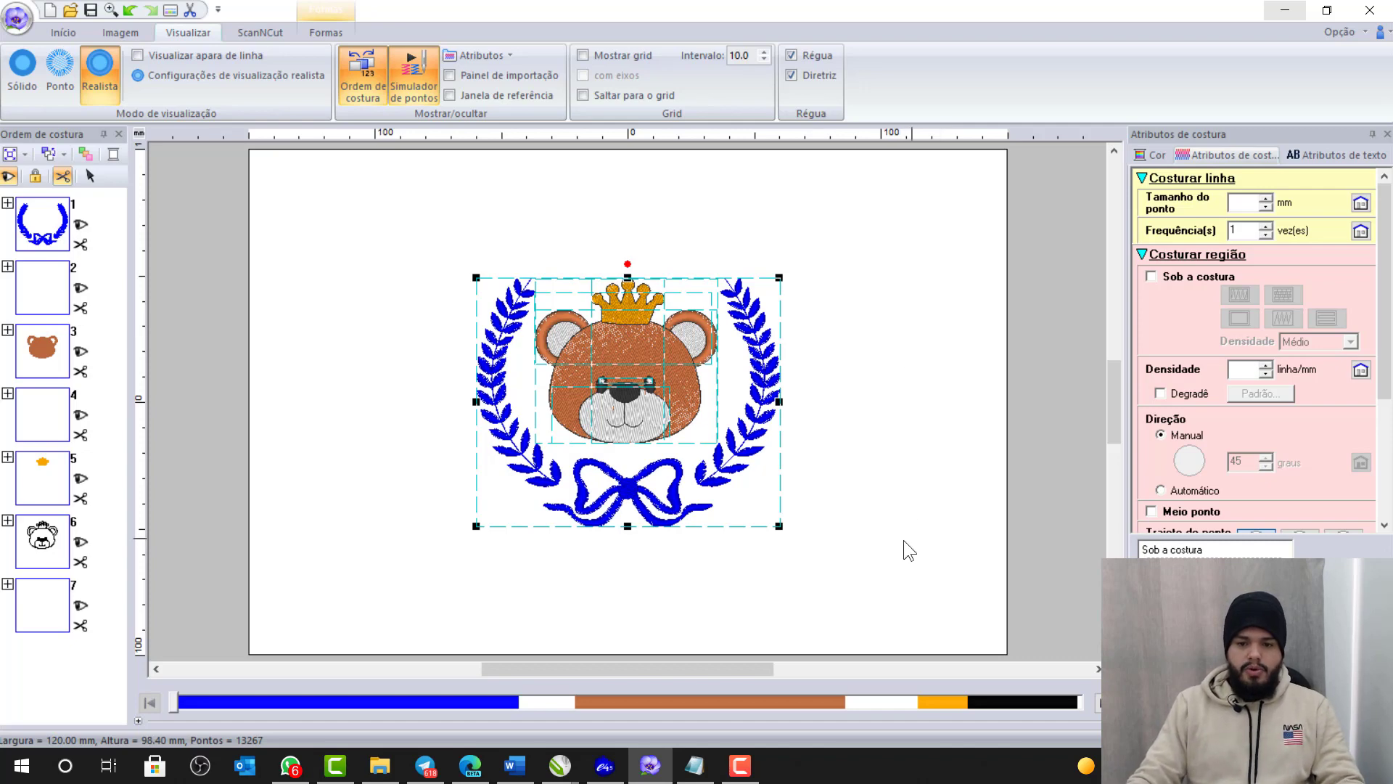
- Review the Notepad checklist, highlighting item 5's text on compensation for objects without an outline
click(696, 763)
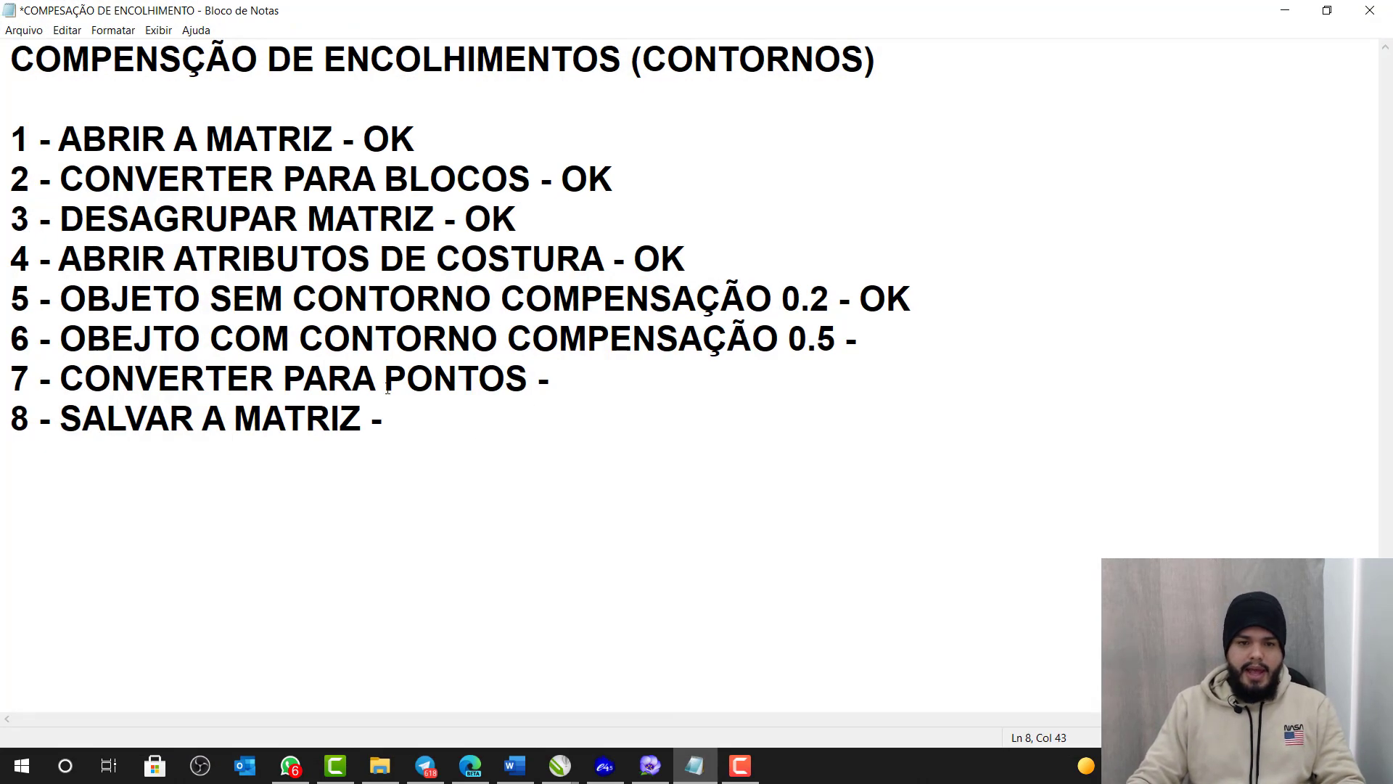
drag(66, 305, 831, 293)
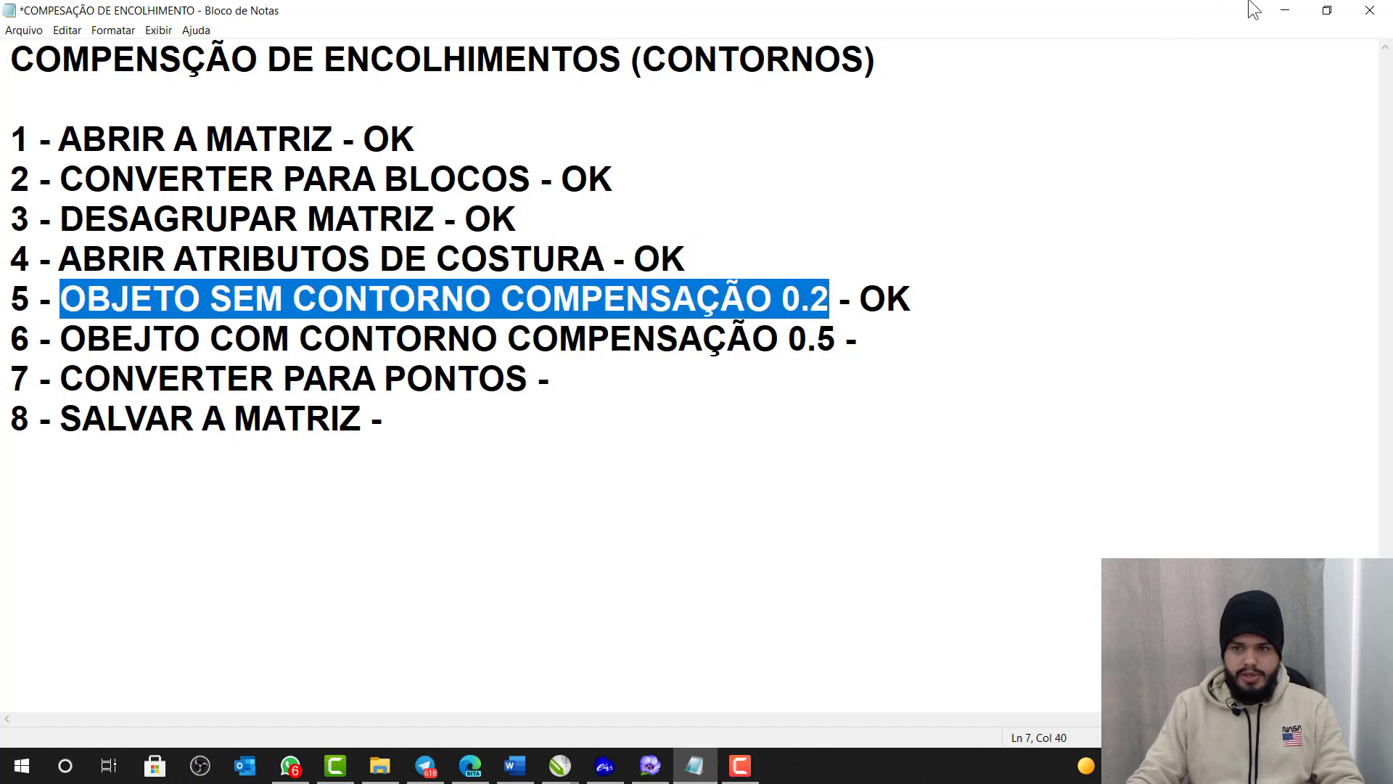
click(1284, 10)
- Switch from the Notepad checklist to the embroidery design and select the blue laurel wreath and bow
click(967, 364)
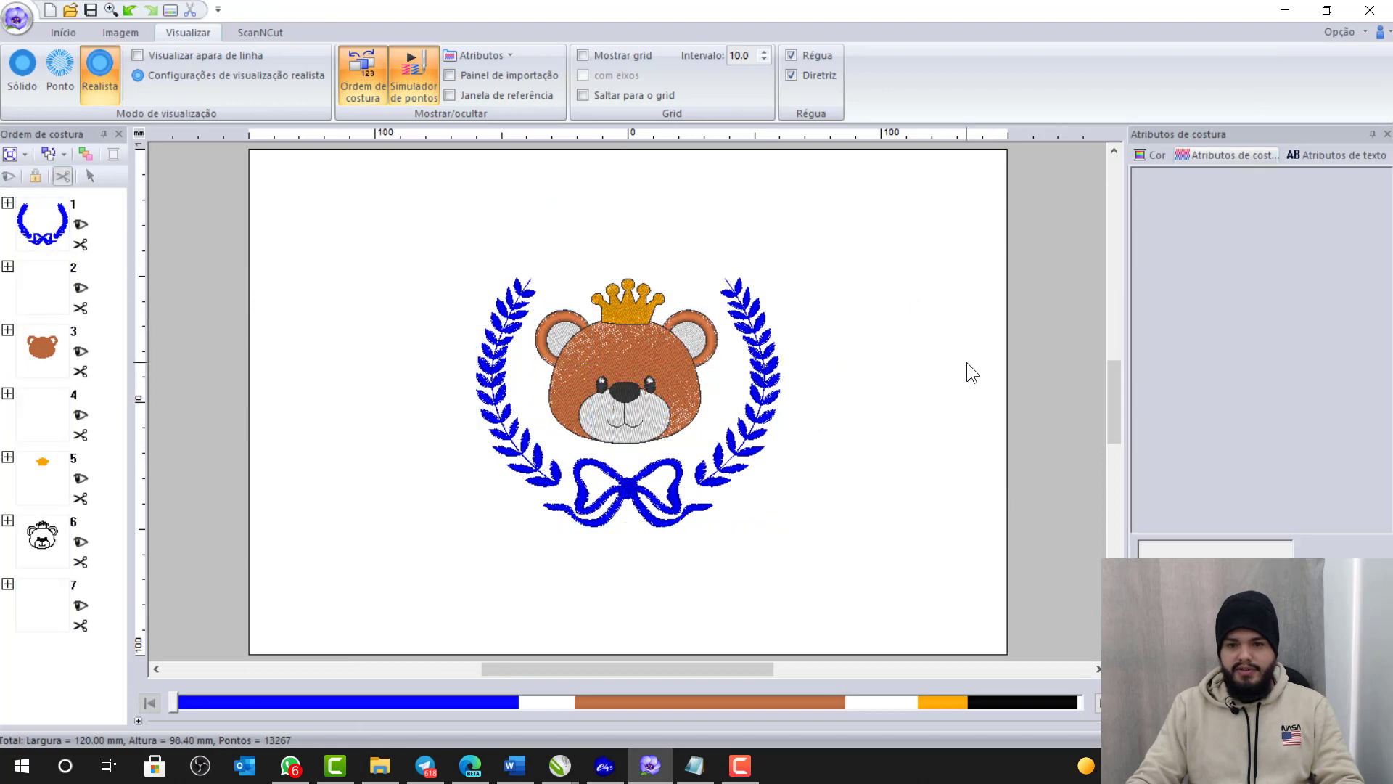
click(35, 225)
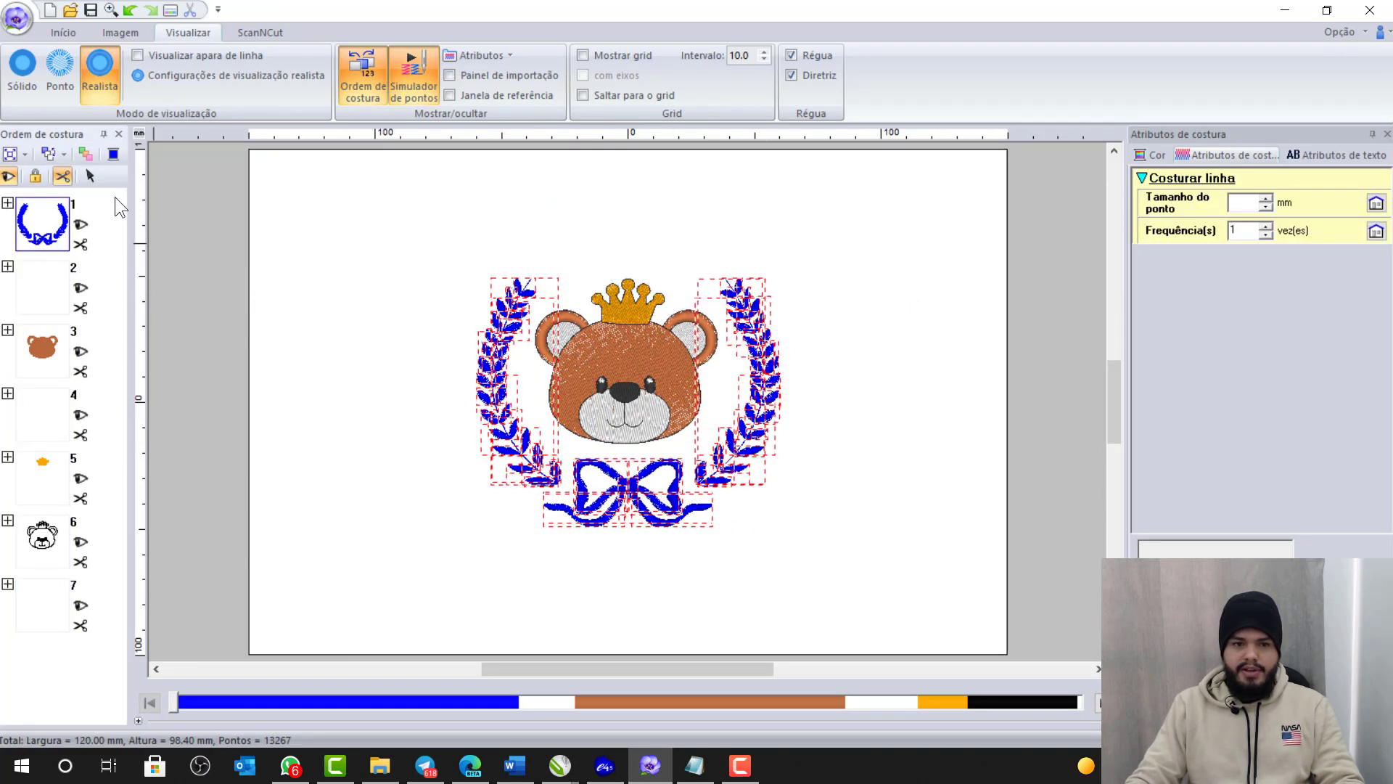
click(676, 359)
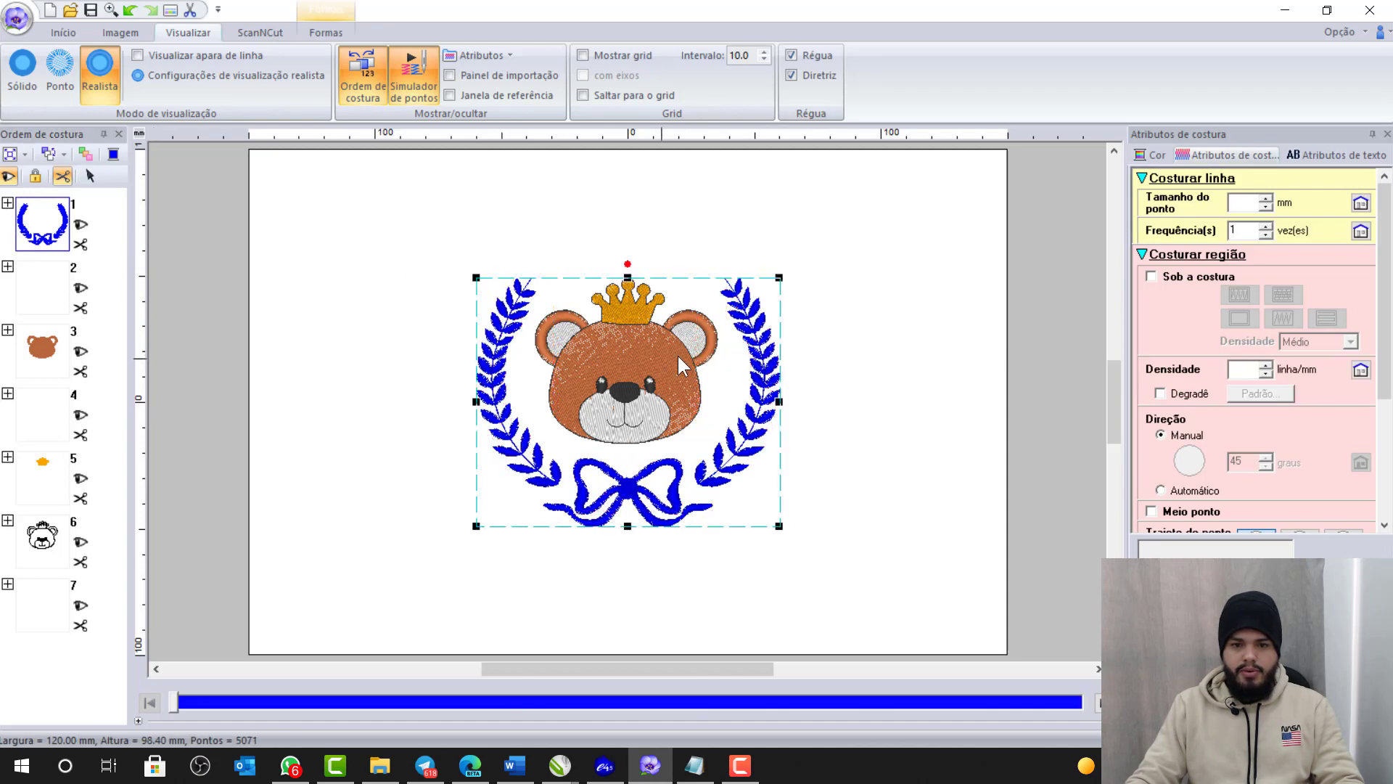
scroll(637, 395, up, 3)
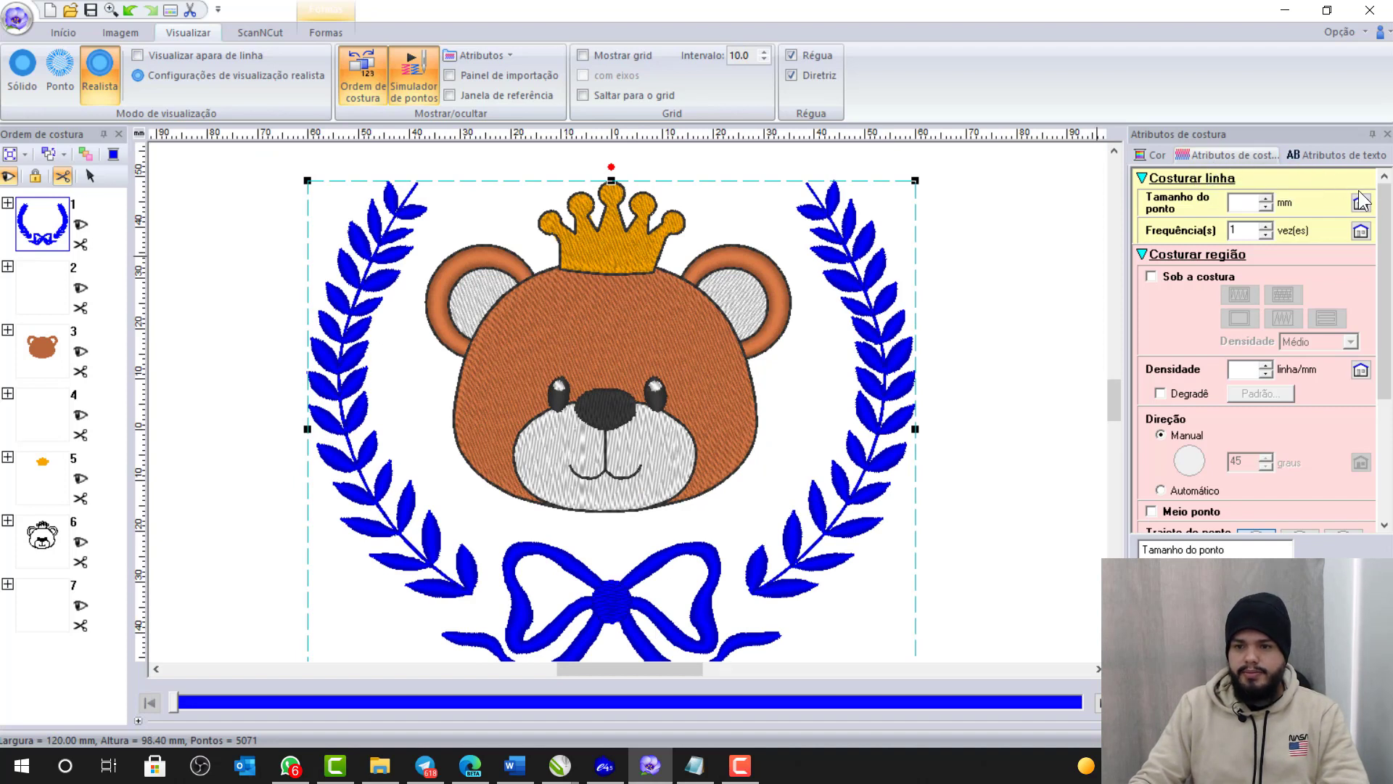
- Try a 0.2 mm shrinkage compensation on the blue wreath and bow, inspect the leaf edges up close, and undo it
drag(1387, 216, 1391, 335)
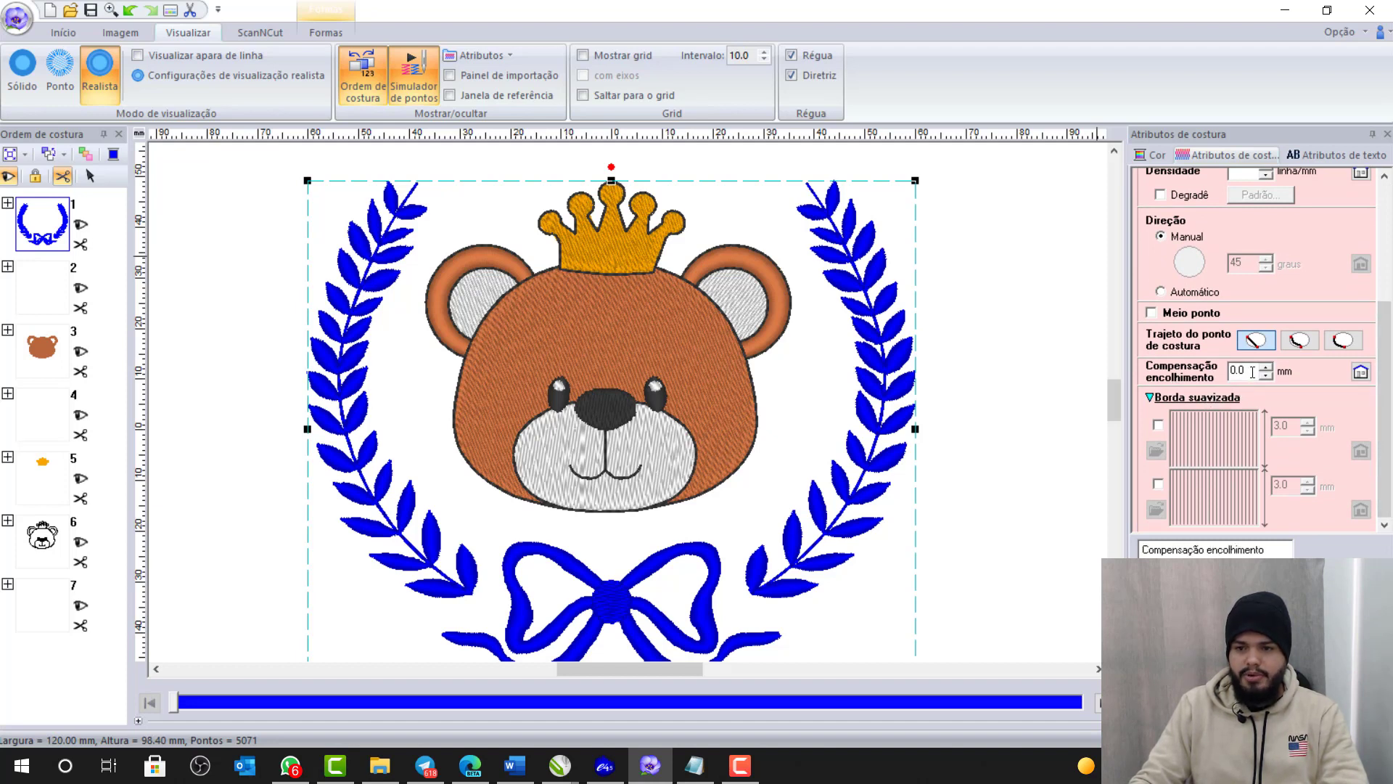
click(1251, 372)
text(0.2)
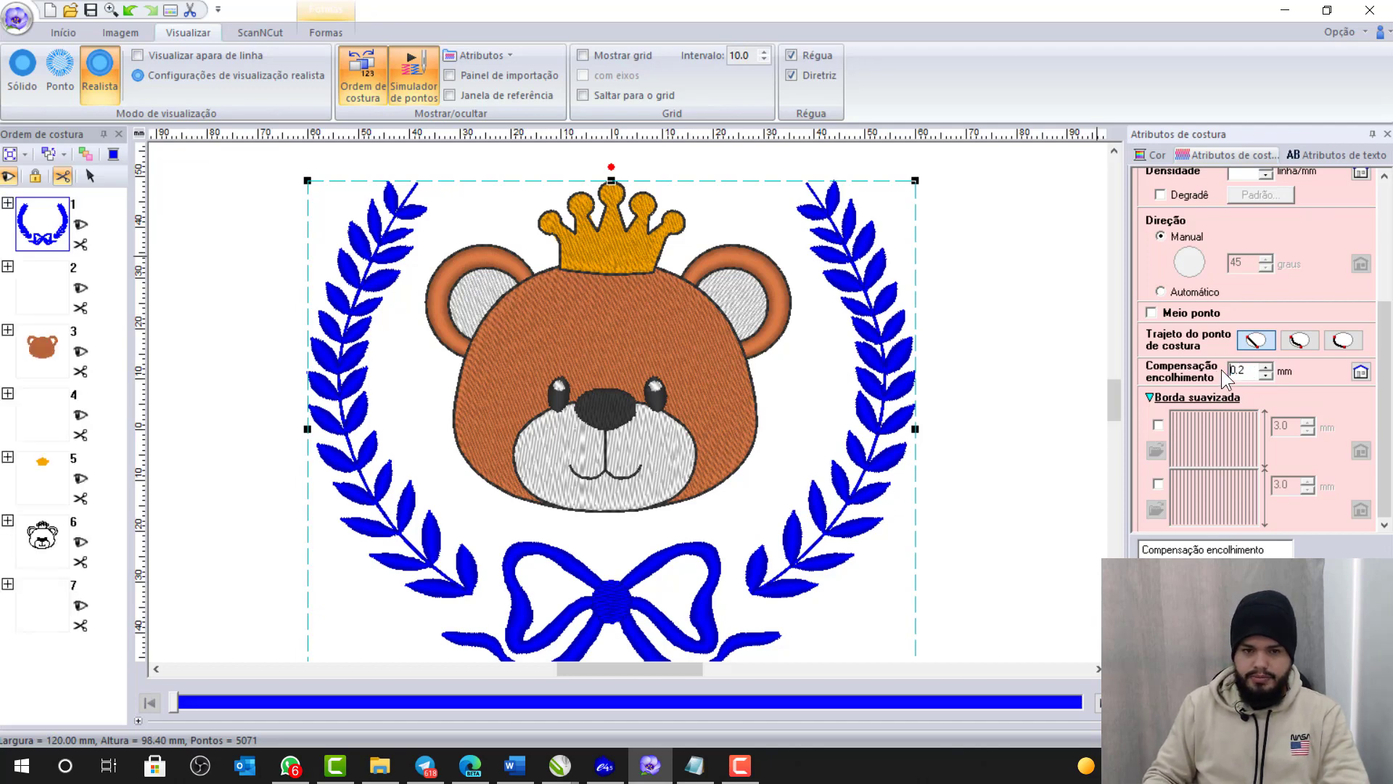
key(Return)
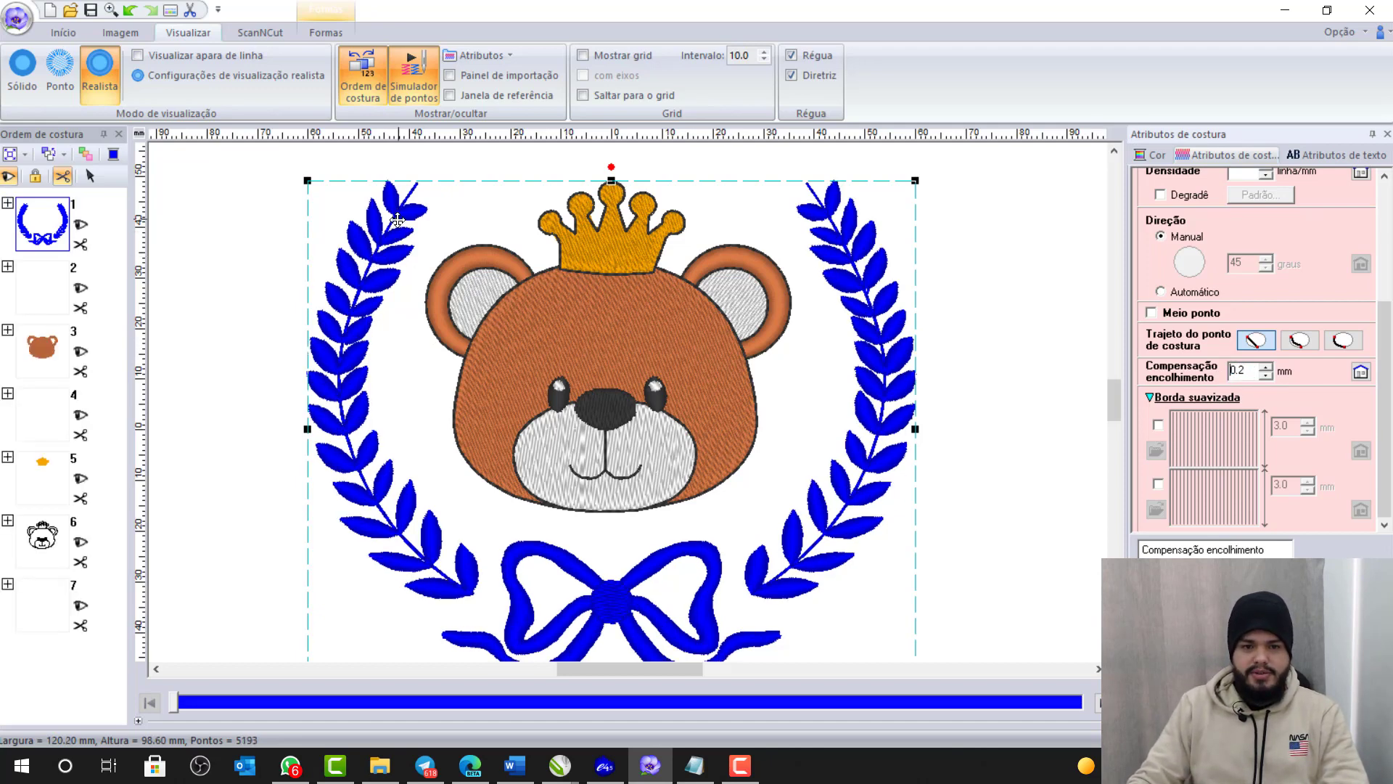
scroll(362, 247, up, 3)
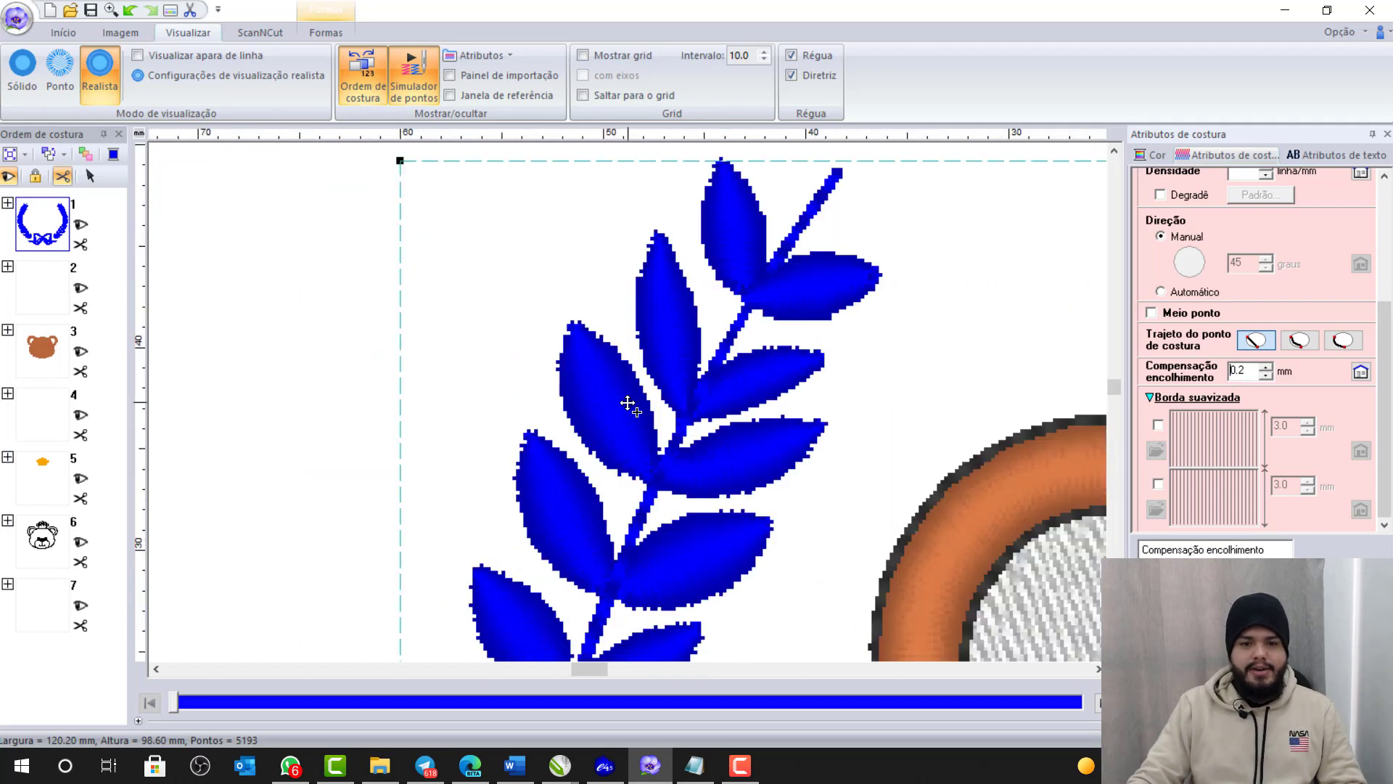
scroll(642, 397, up, 1)
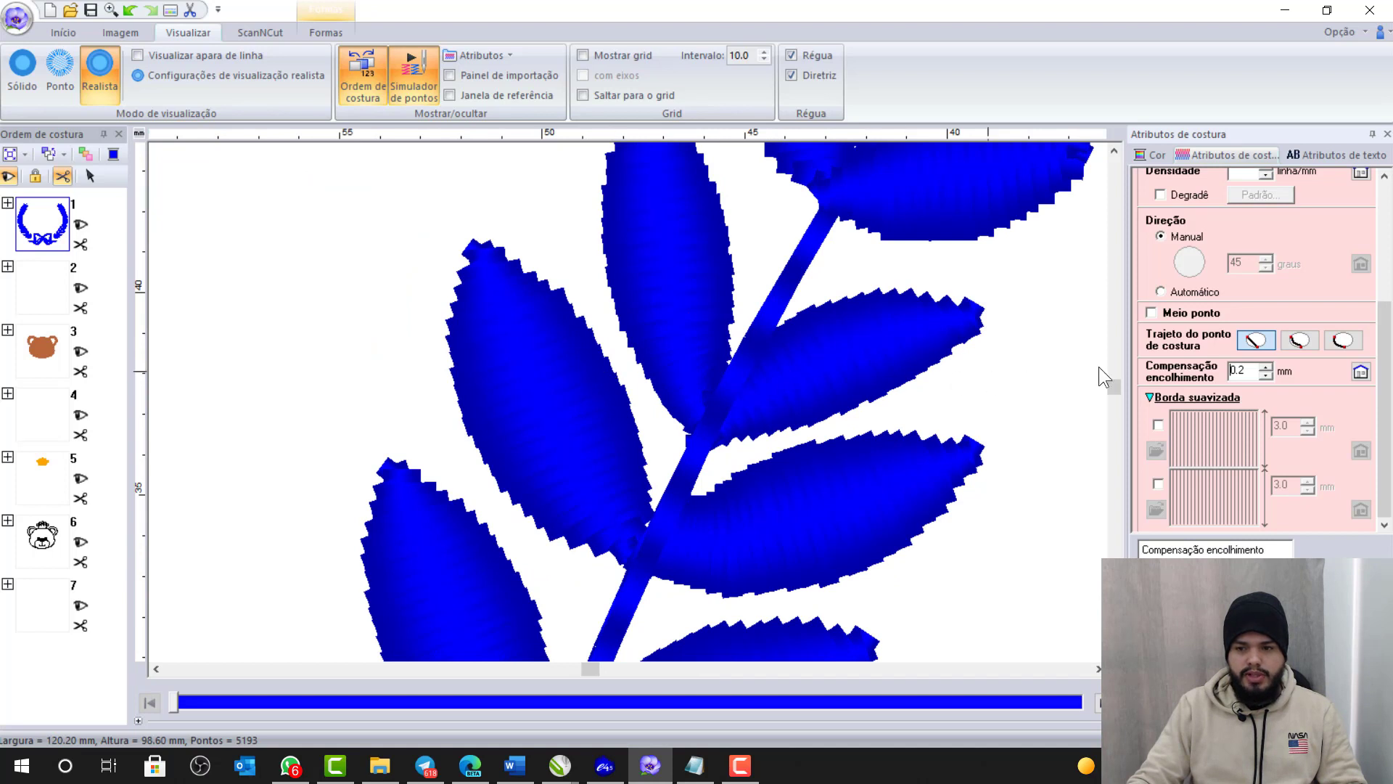
click(131, 10)
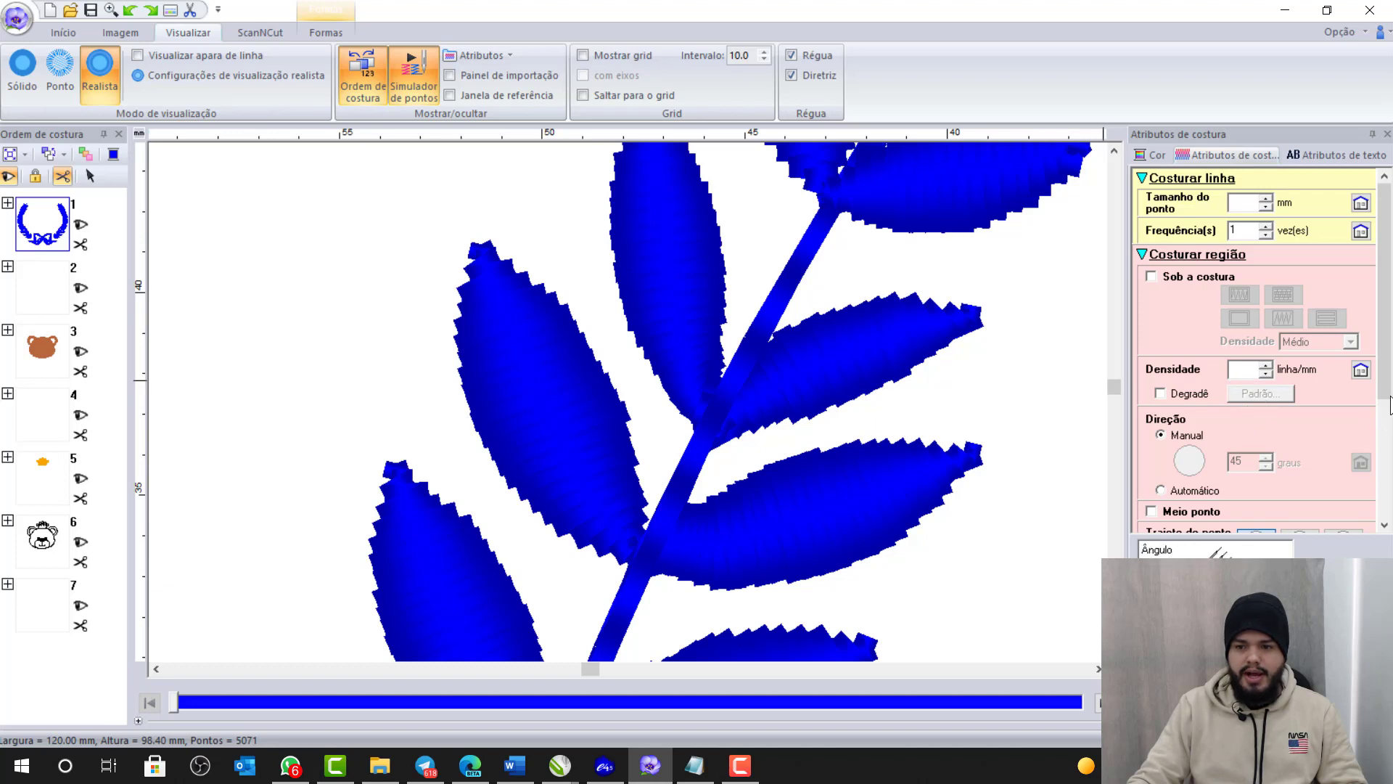
- Set the shrinkage compensation of the blue wreath and bow to 0.2 mm and deselect them
scroll(1382, 373, down, 5)
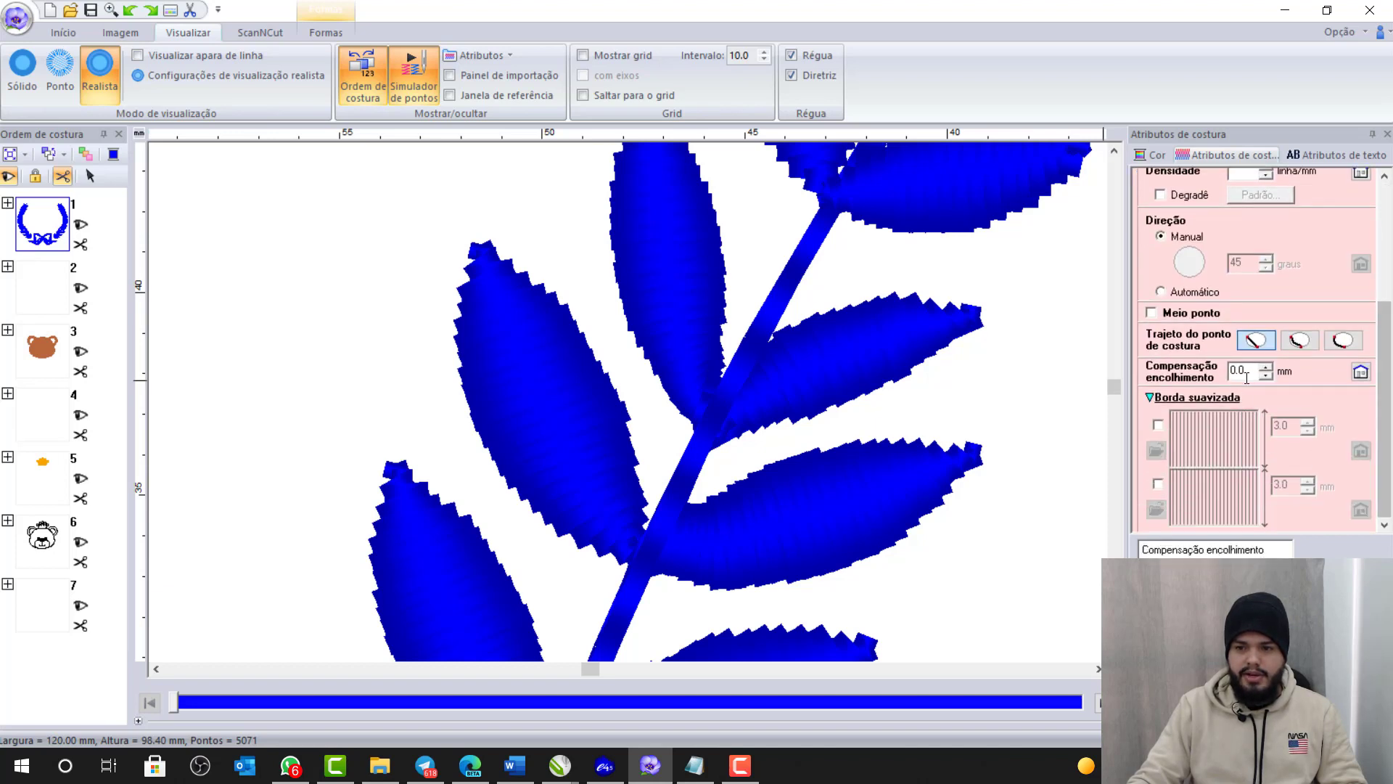
text(0,)
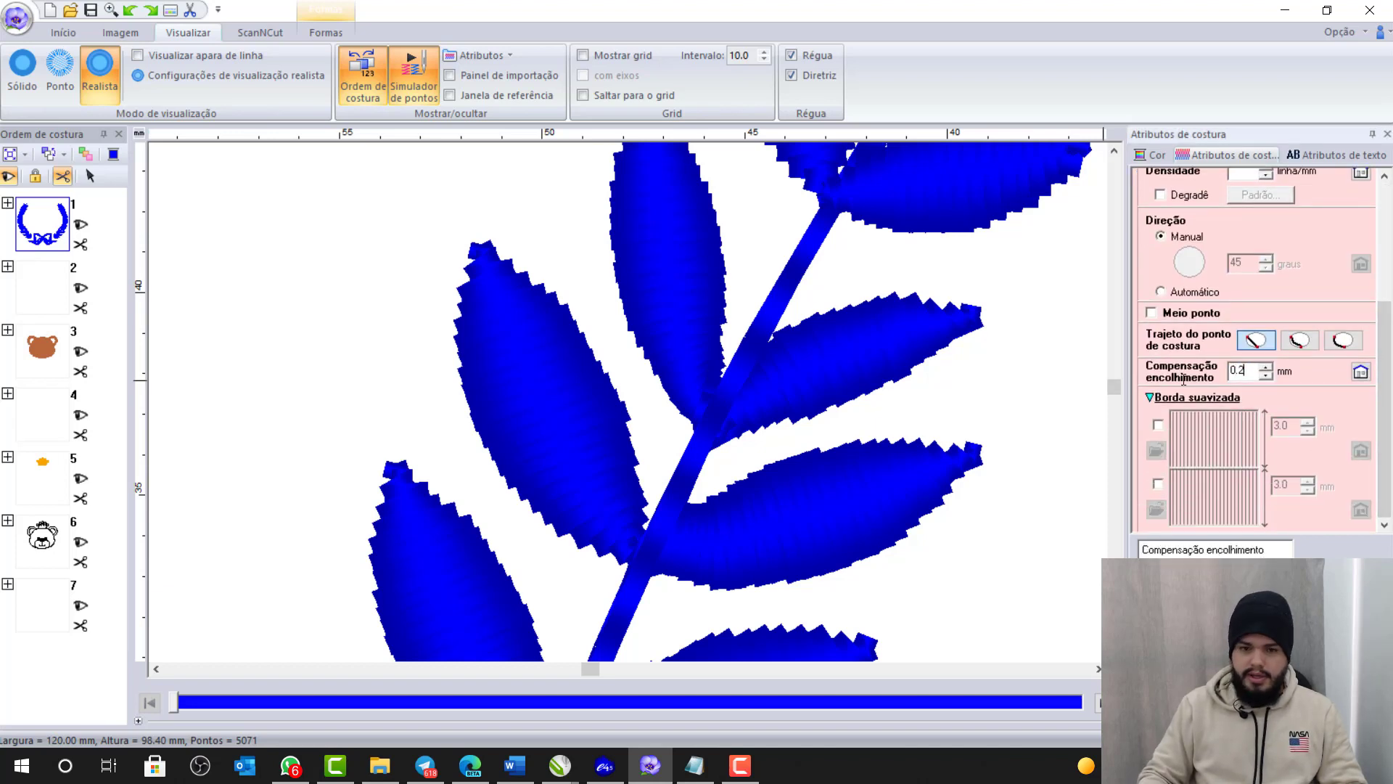
text(2)
key(Return)
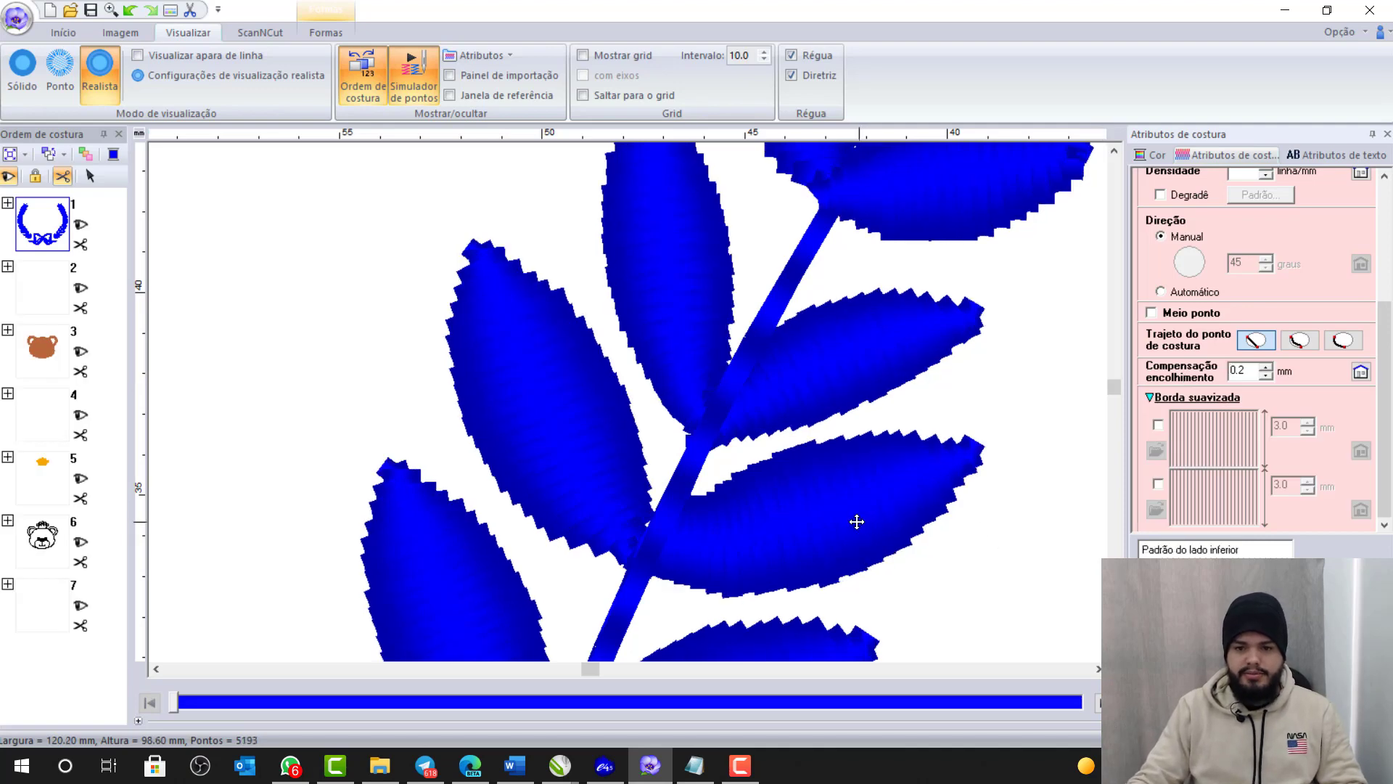
scroll(856, 521, down, 5)
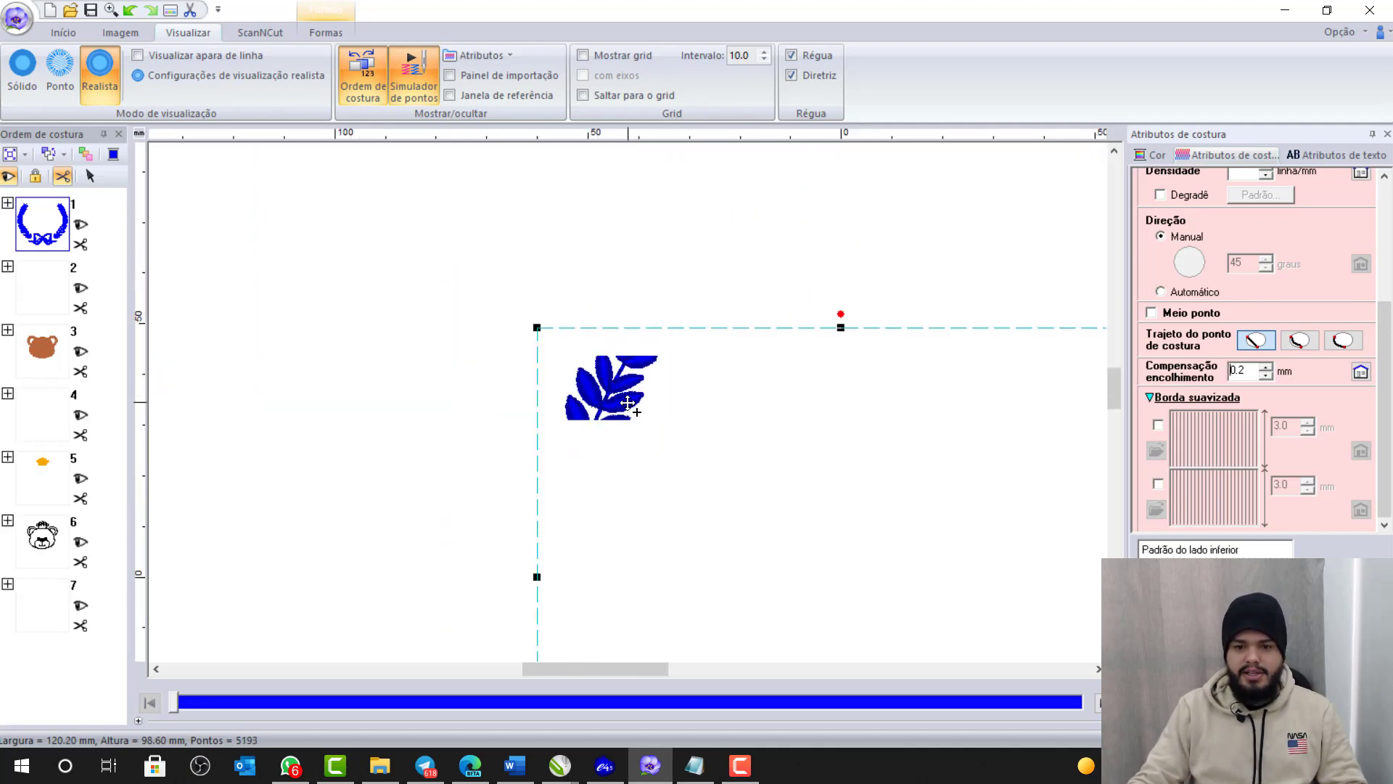
scroll(689, 425, down, 2)
scroll(769, 432, down, 2)
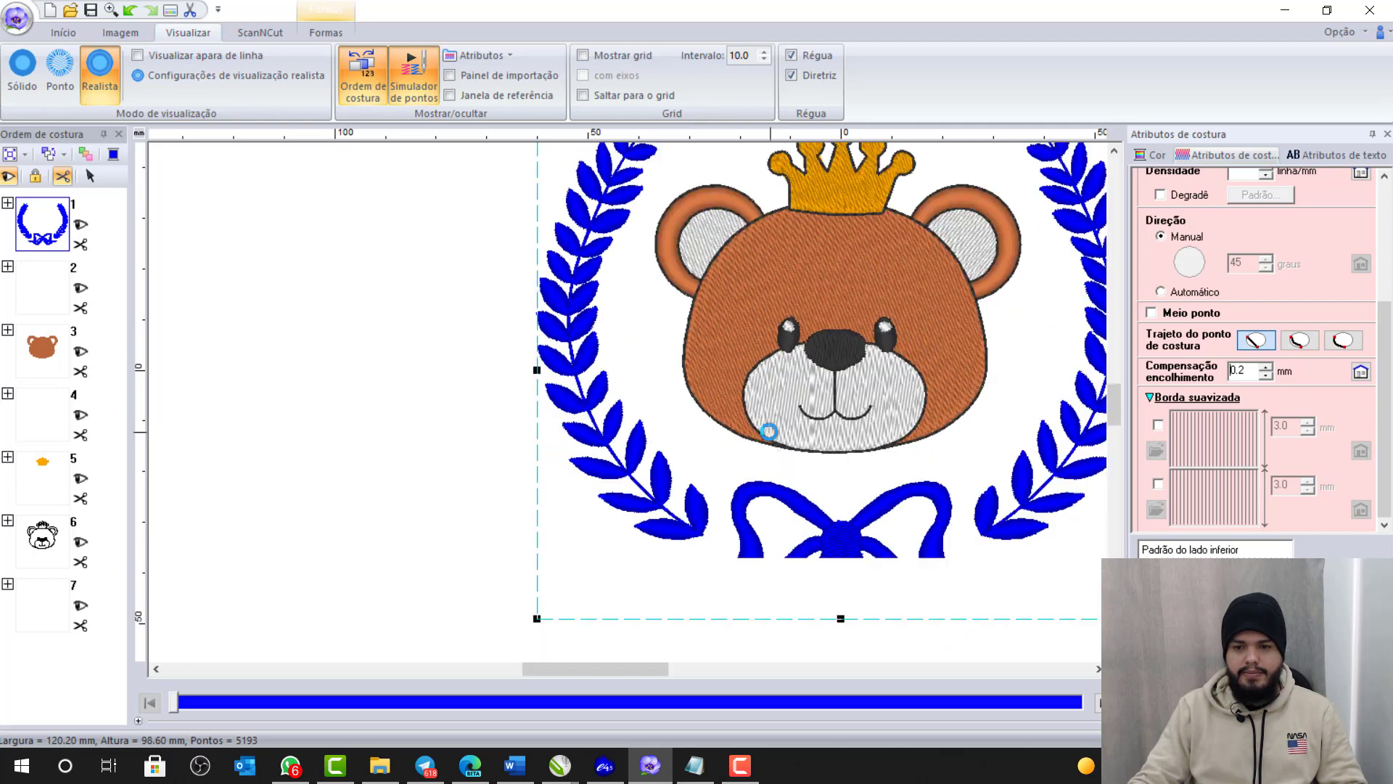
drag(629, 670, 660, 669)
scroll(727, 509, up, 2)
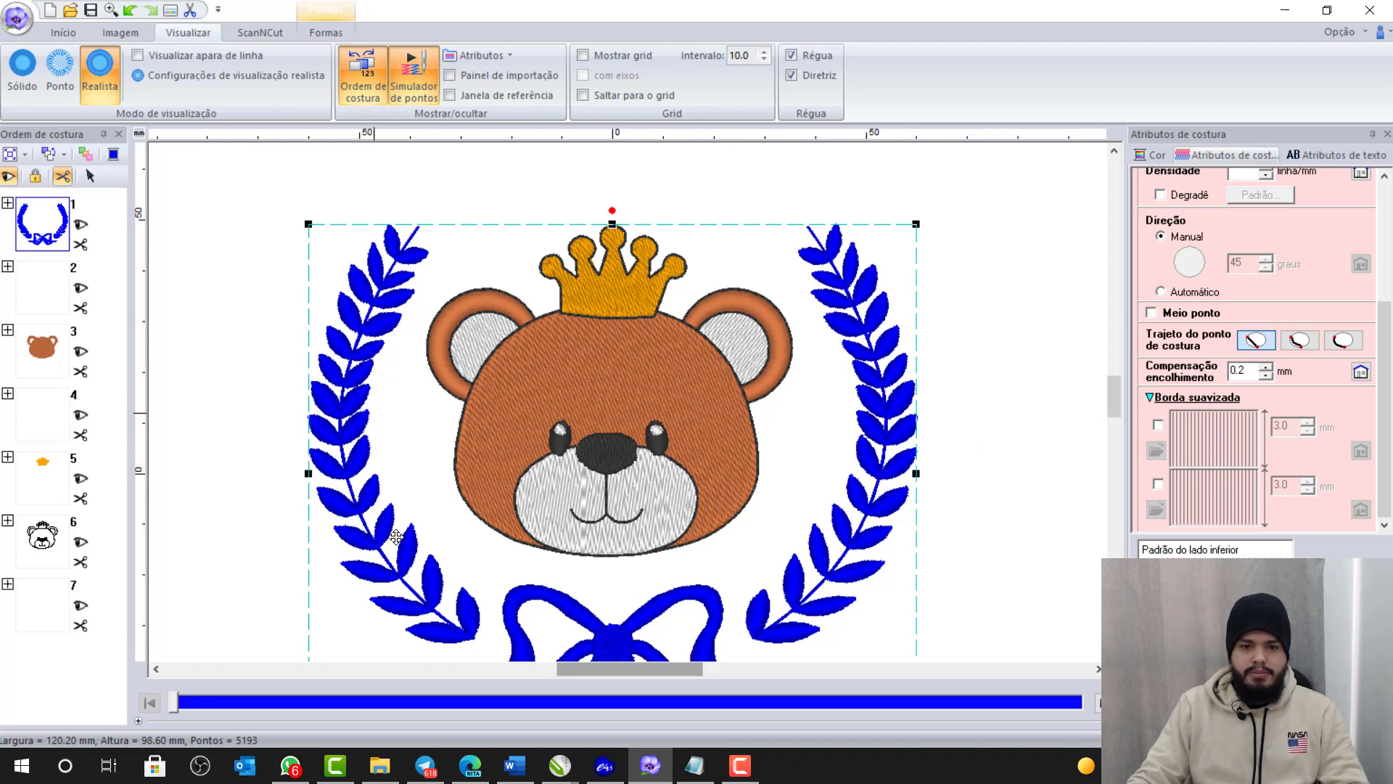
click(992, 443)
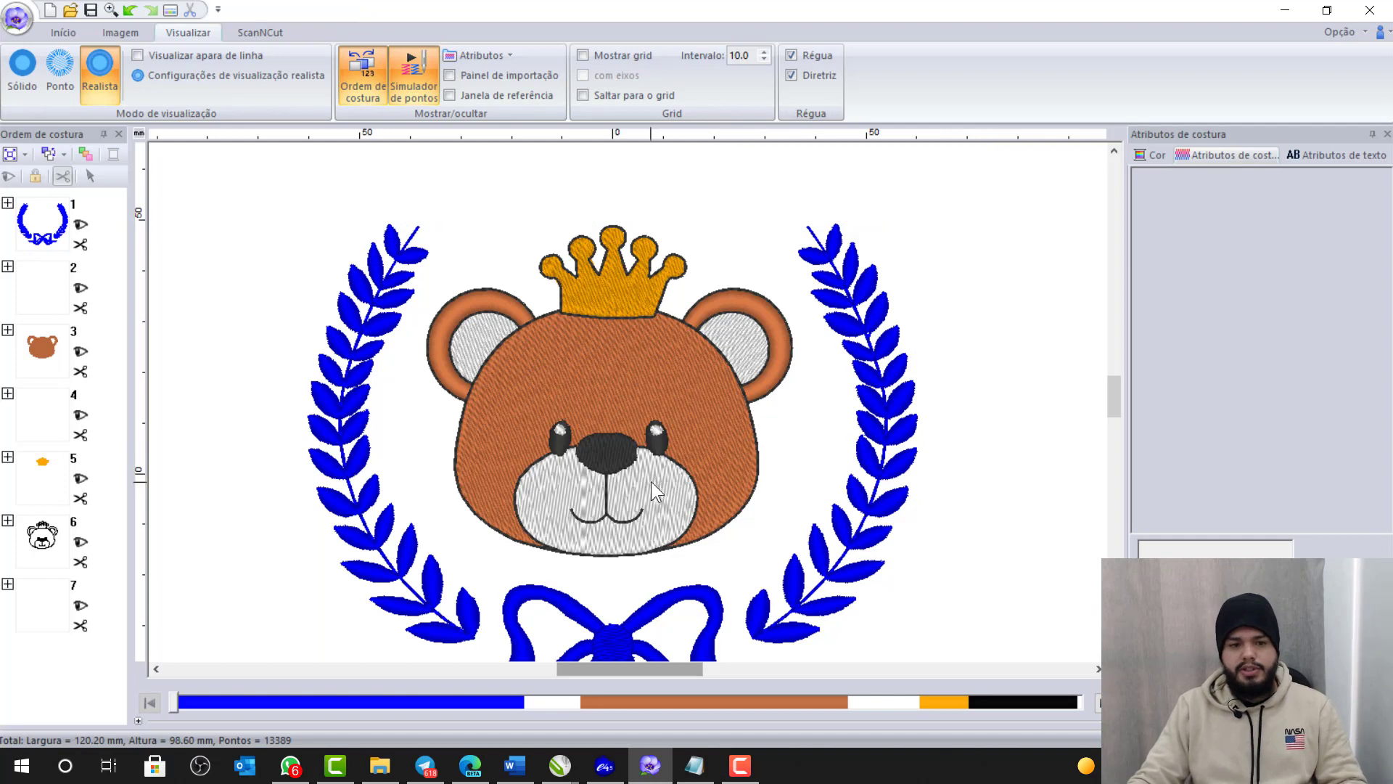
- Select all objects of the black color, sixth in the sewing order, and ungroup them
click(37, 541)
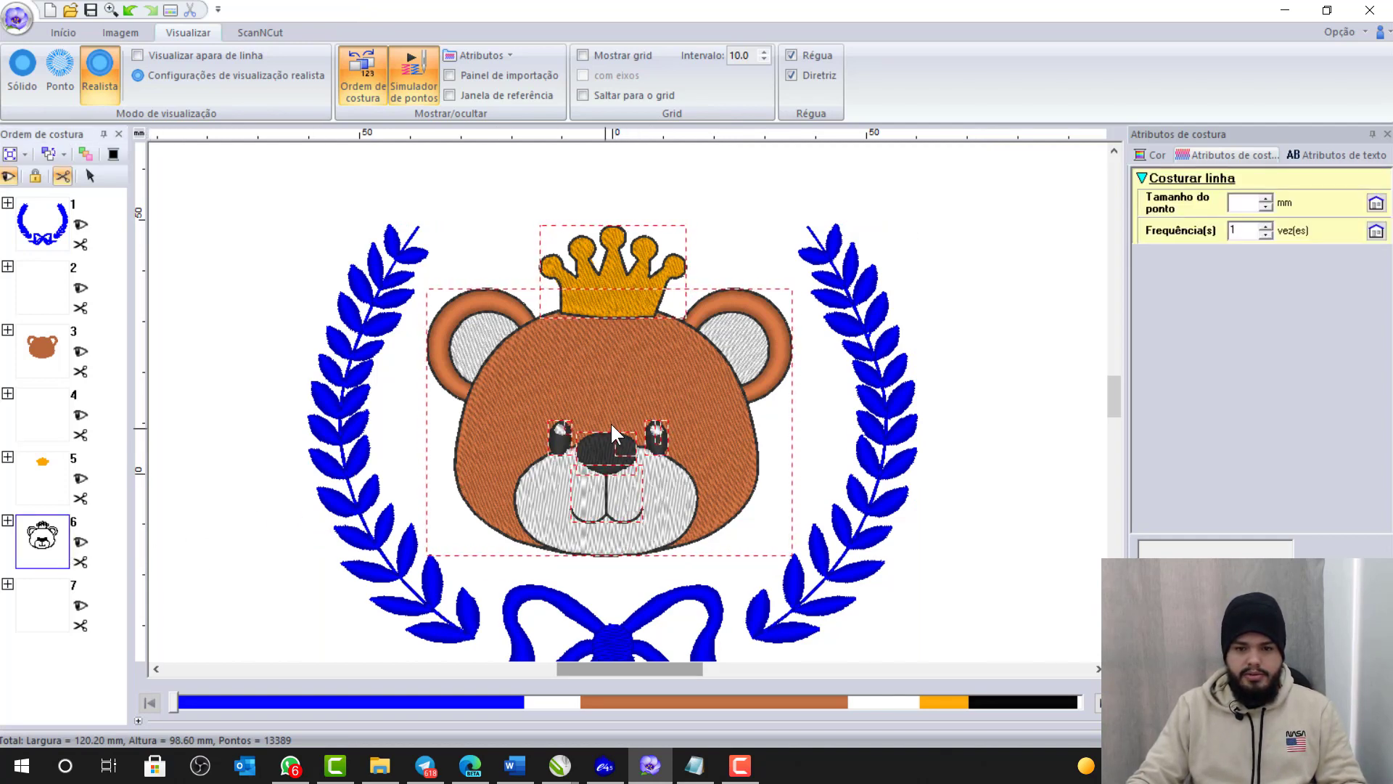
click(663, 407)
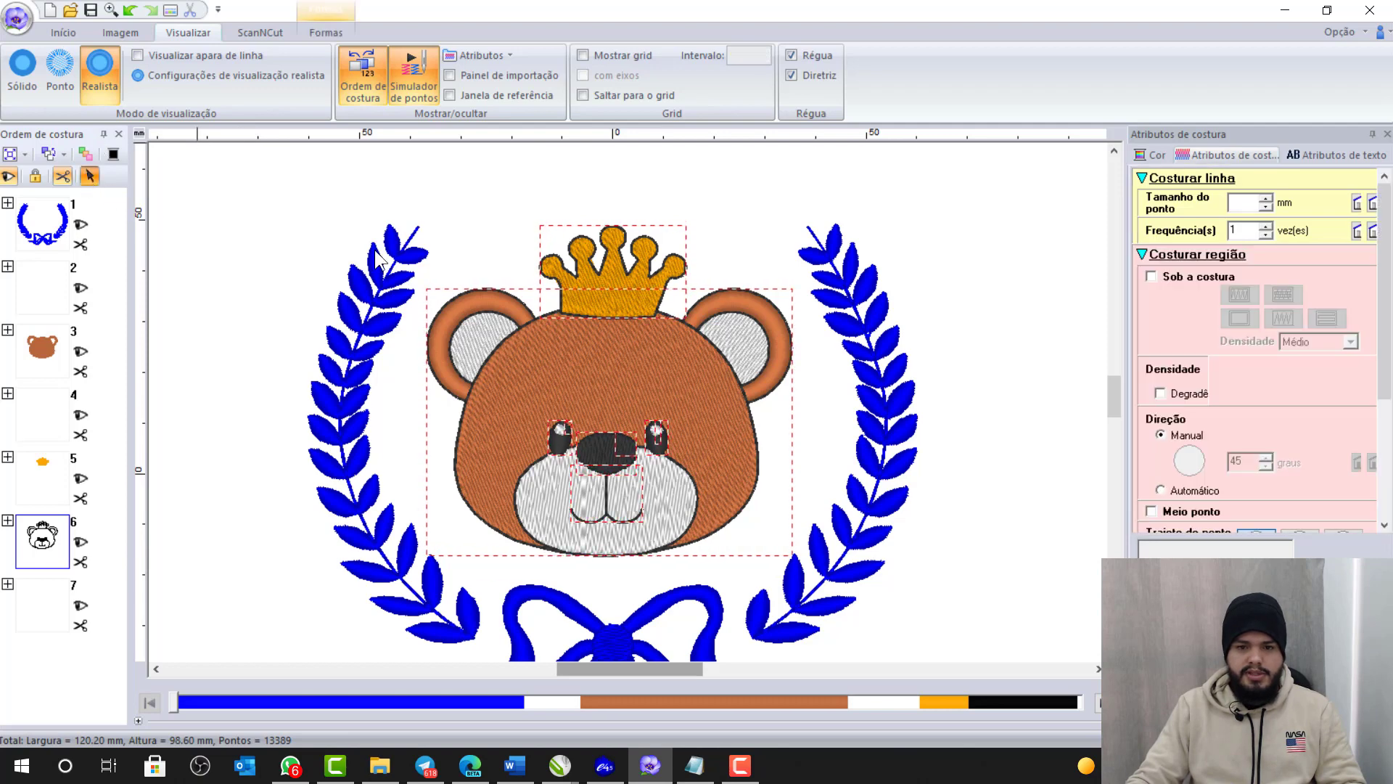
click(625, 459)
right_click(617, 454)
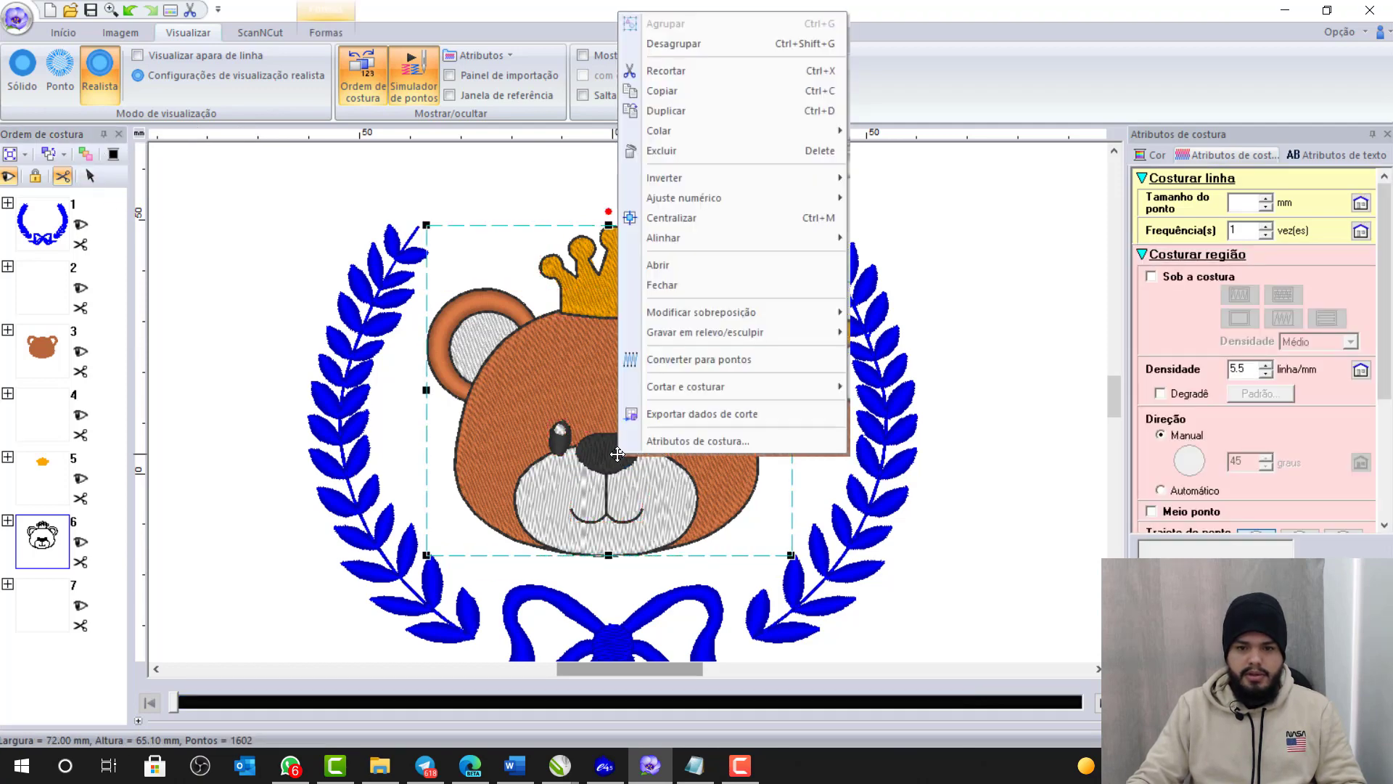
click(695, 45)
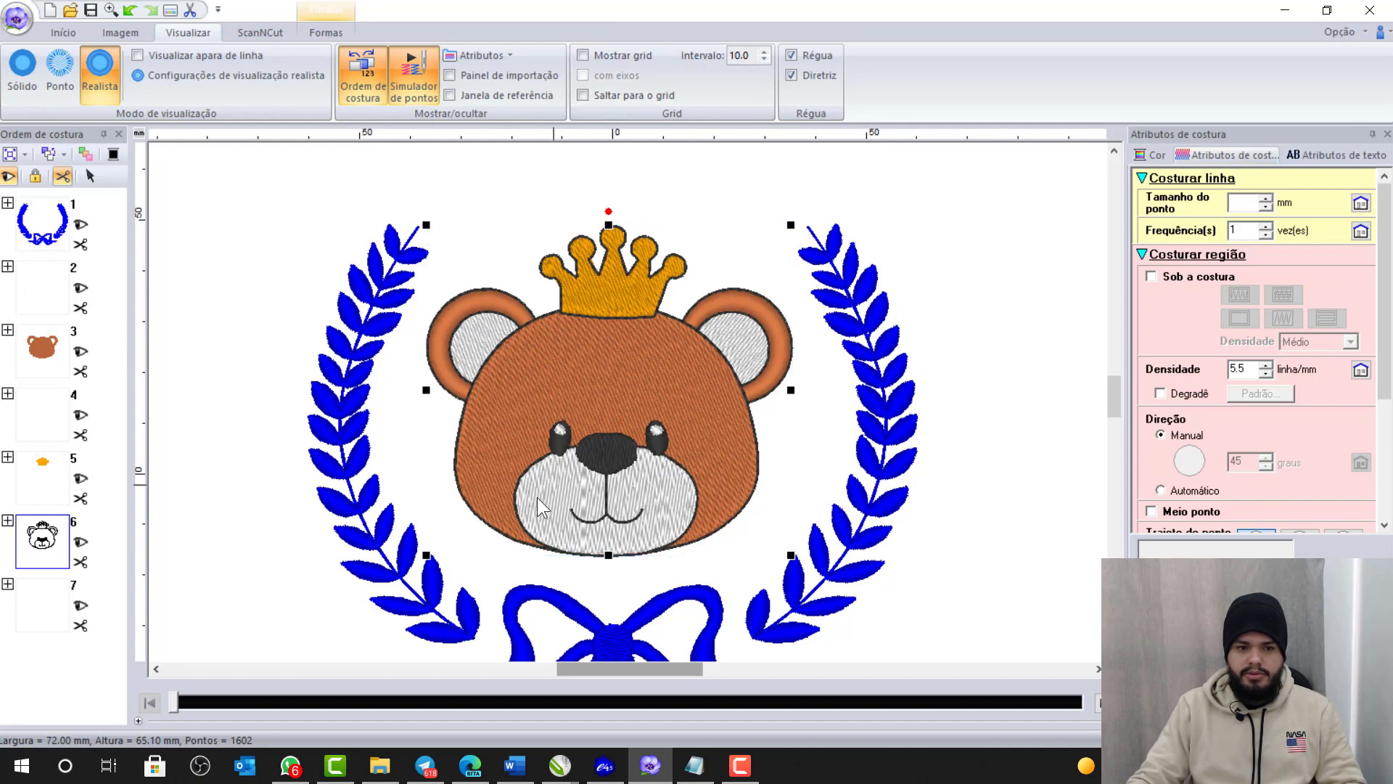
click(967, 460)
- Set the shrinkage compensation of the bear's black nose to 0.2 mm
click(620, 432)
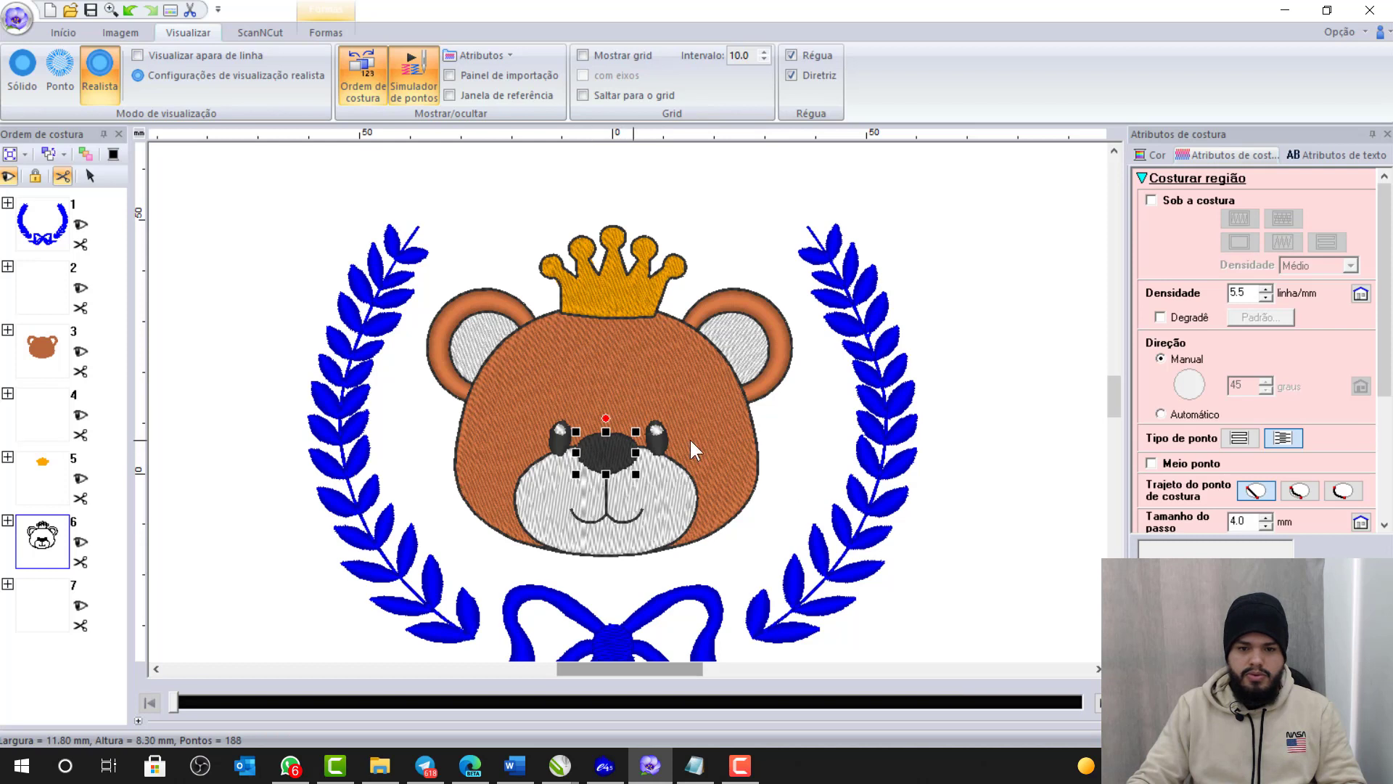
scroll(1383, 355, down, 3)
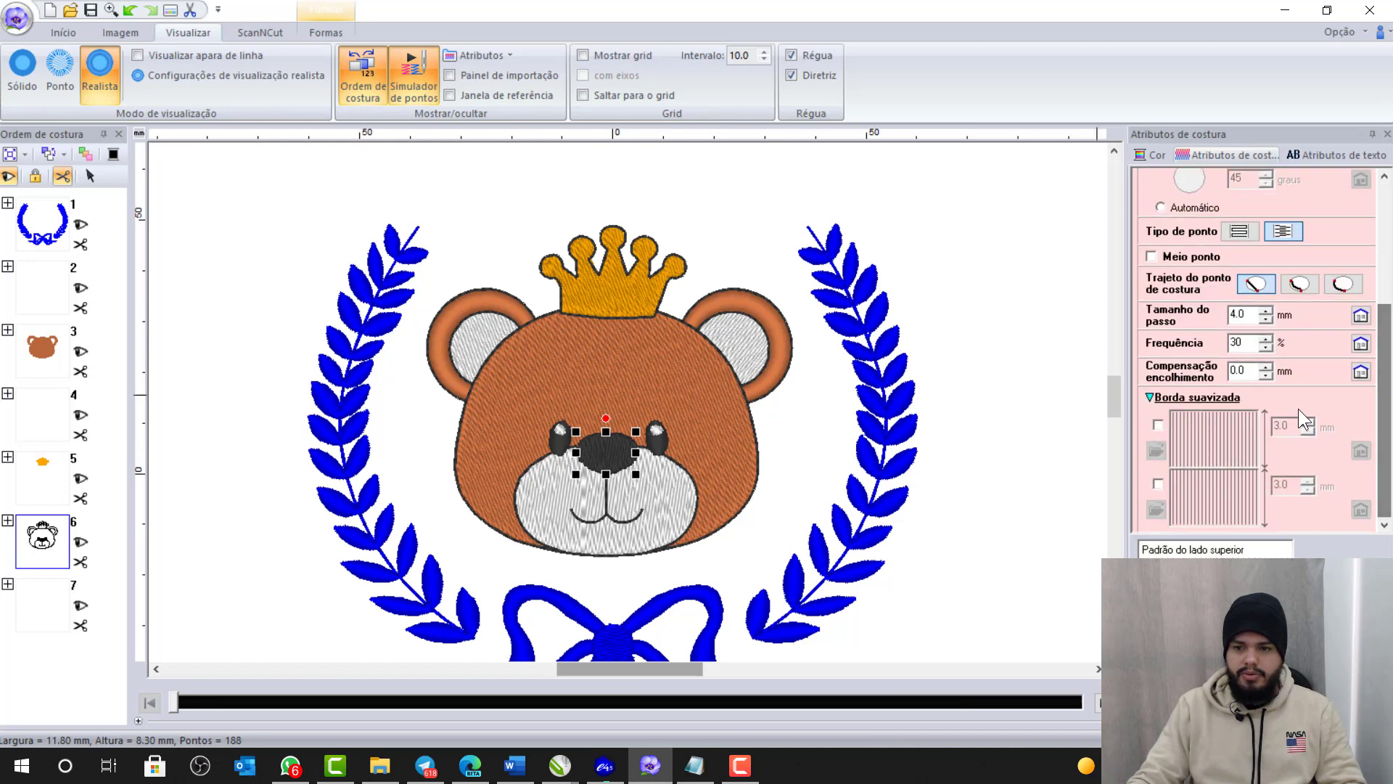
click(1159, 373)
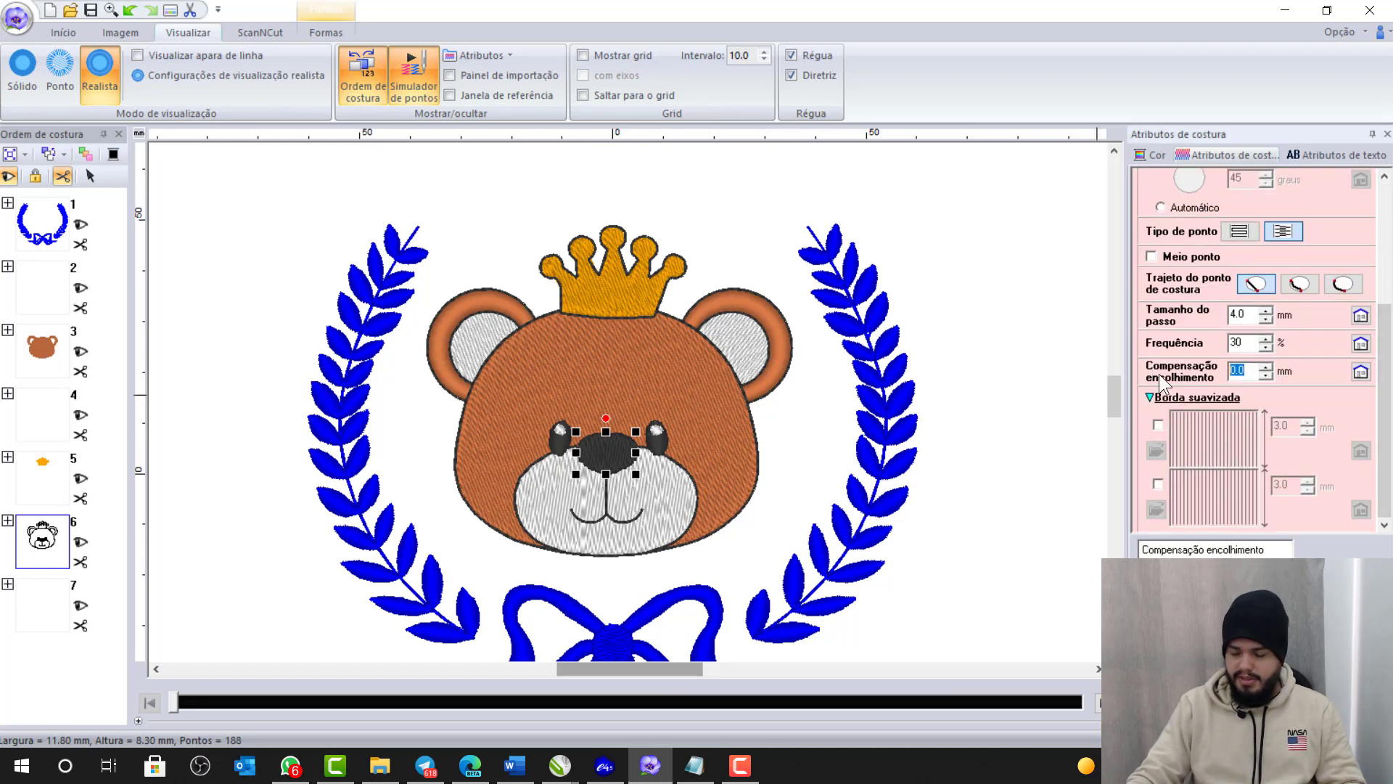
text(0.2)
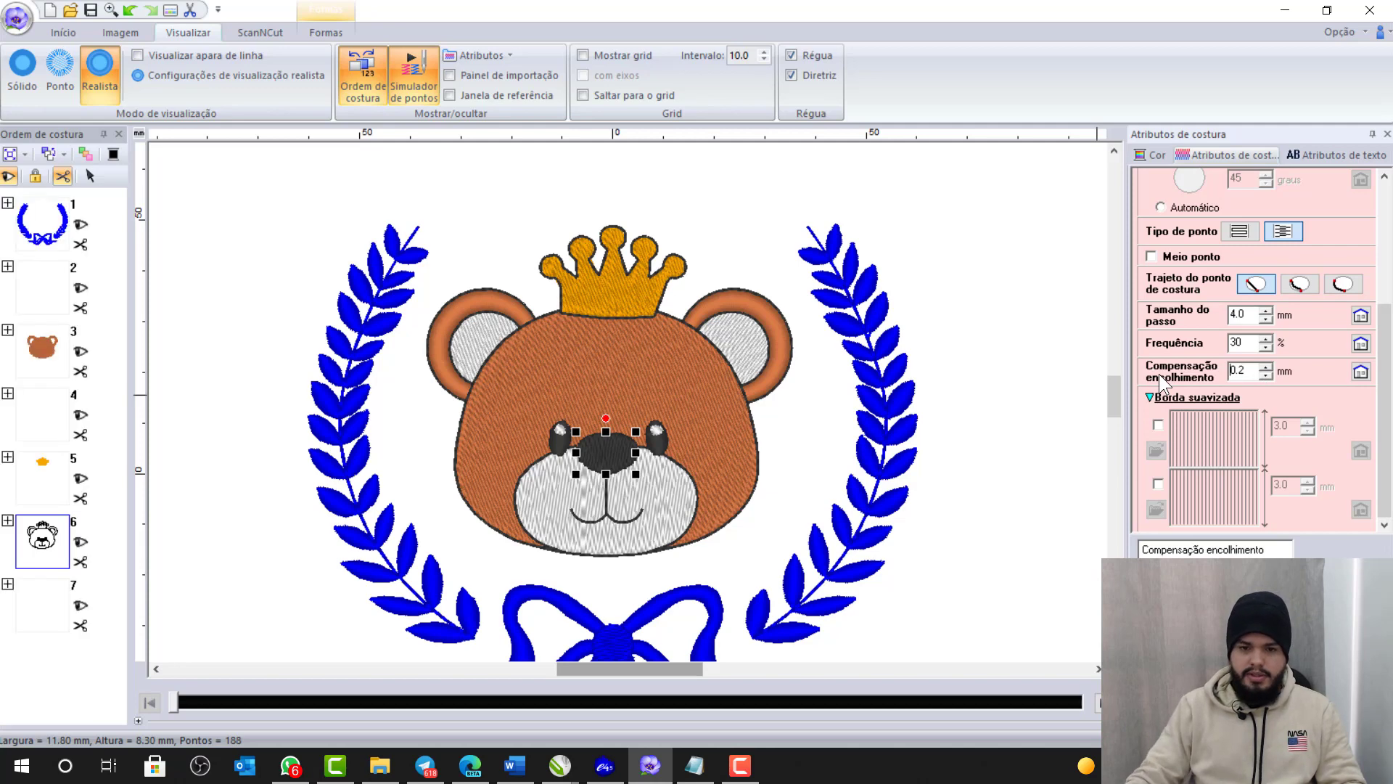
key(Return)
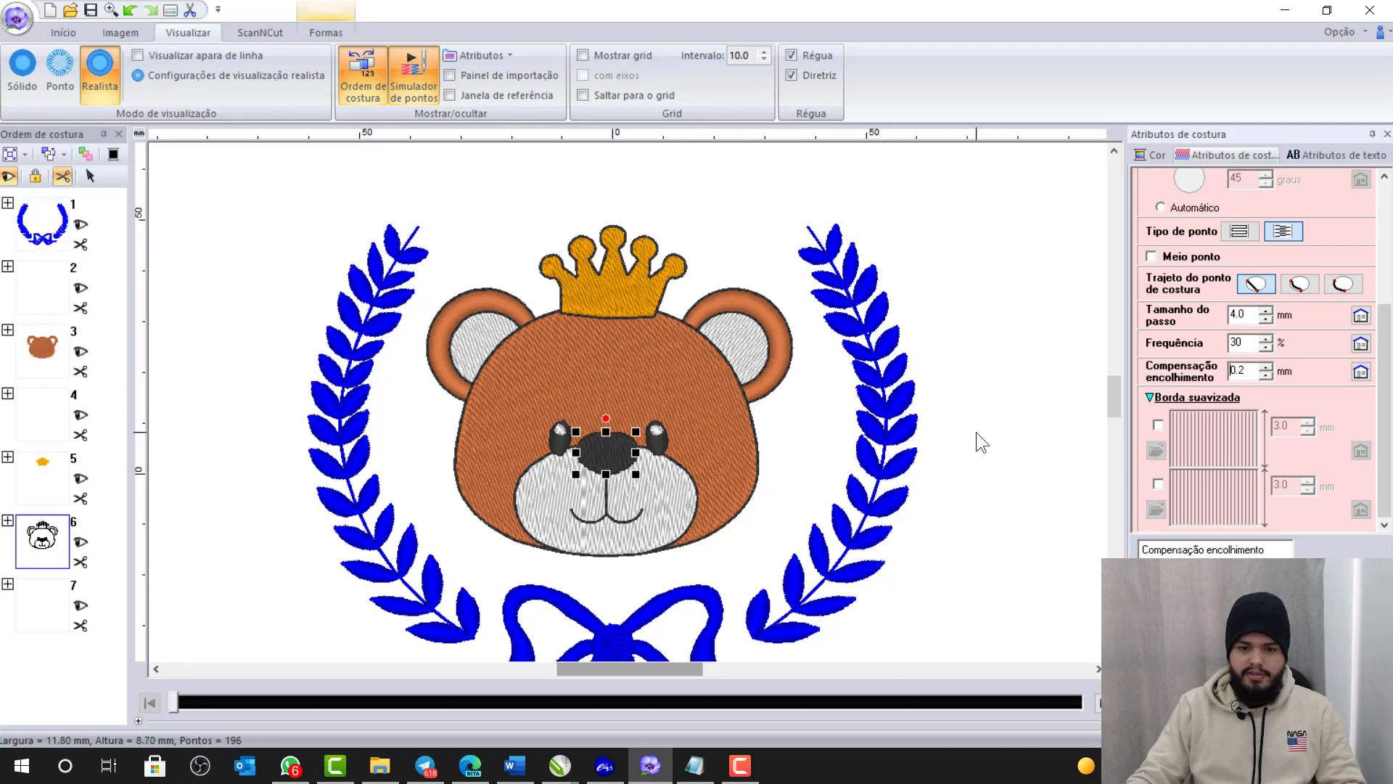
- Select both black eyes of the bear together and set their shrinkage compensation to 0.2 mm
scroll(613, 473, up, 2)
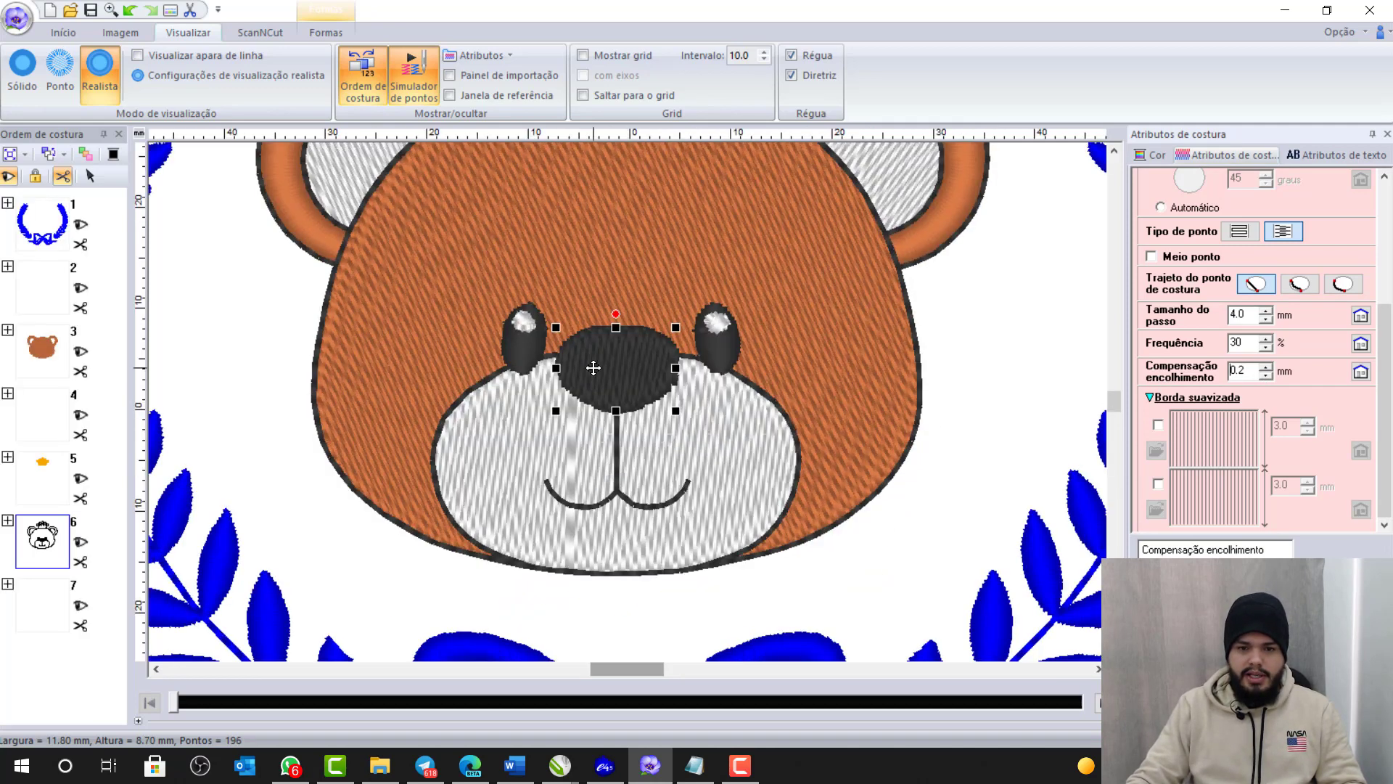
scroll(591, 367, up, 2)
click(531, 332)
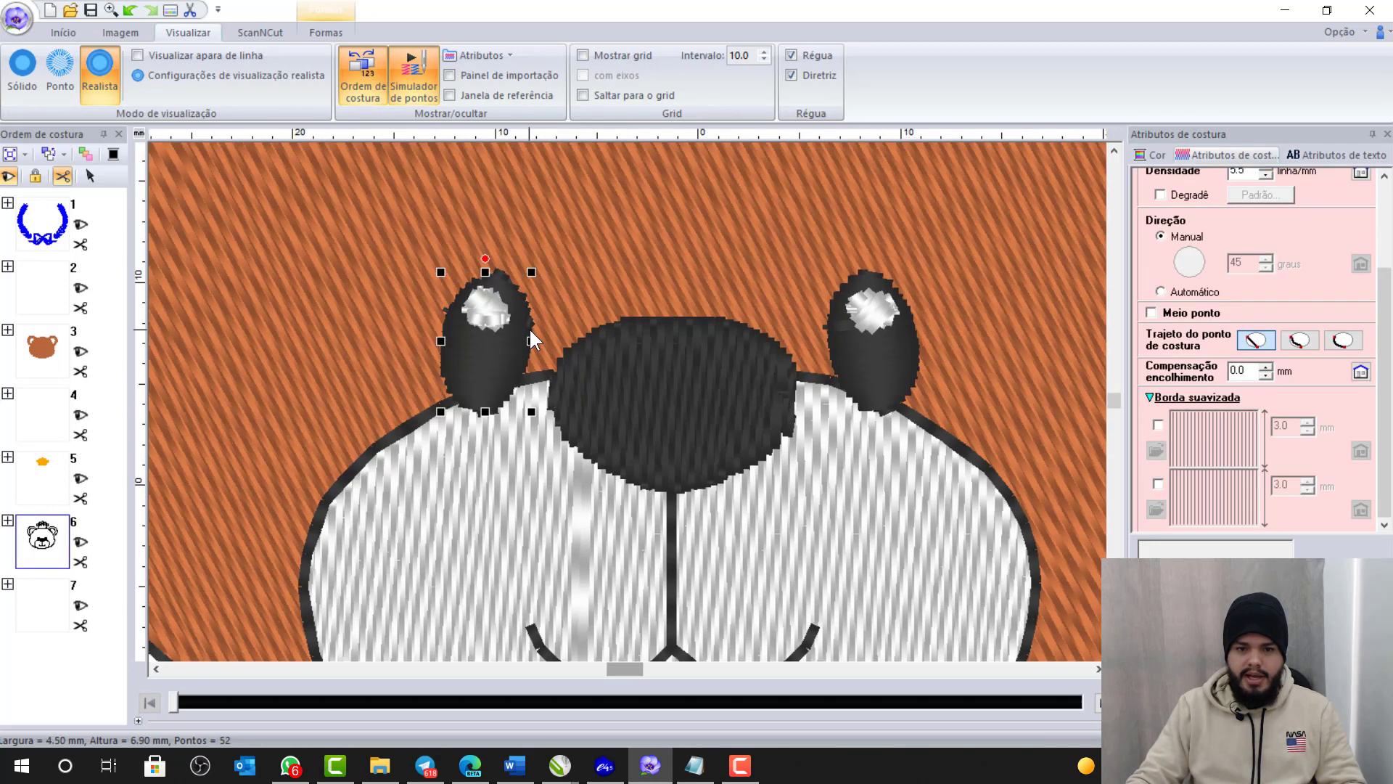
ctrl+click(912, 347)
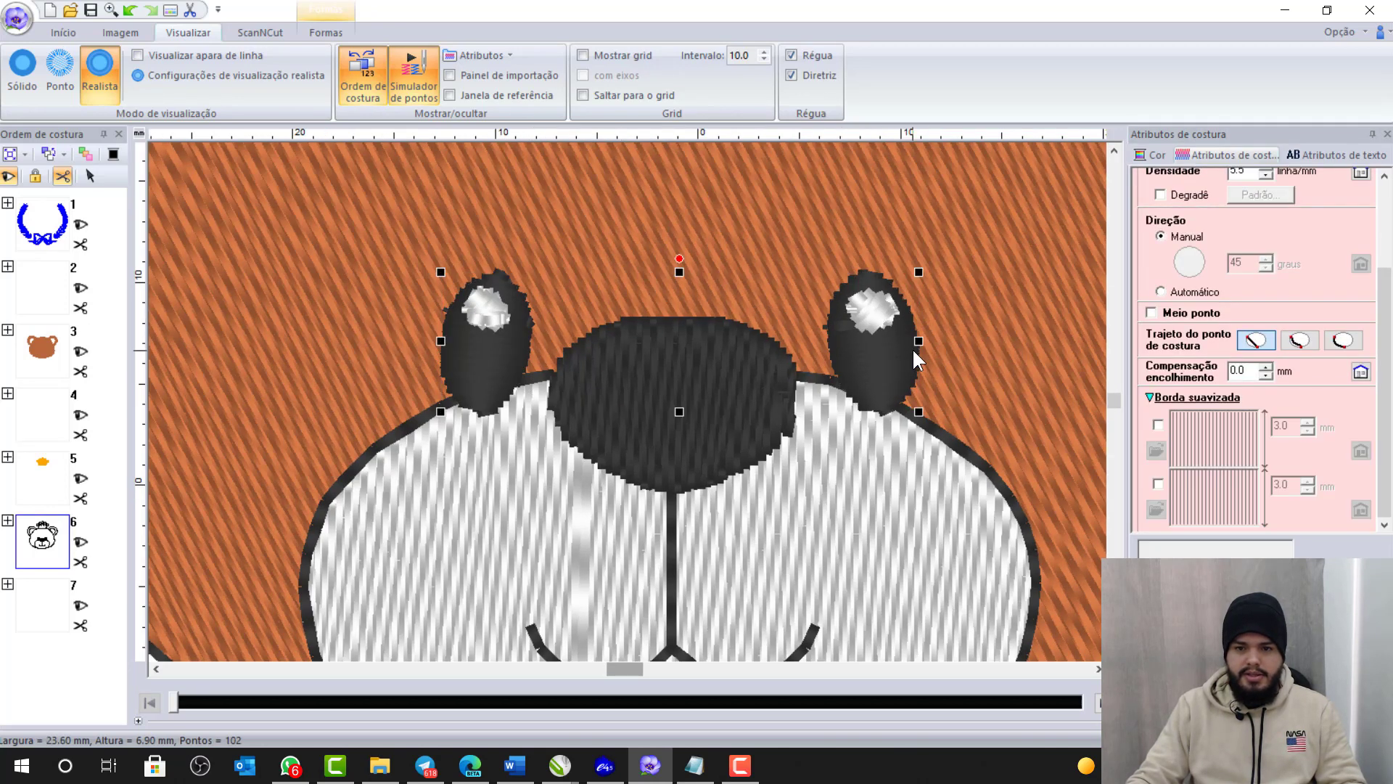
double_click(1259, 375)
text(0.2)
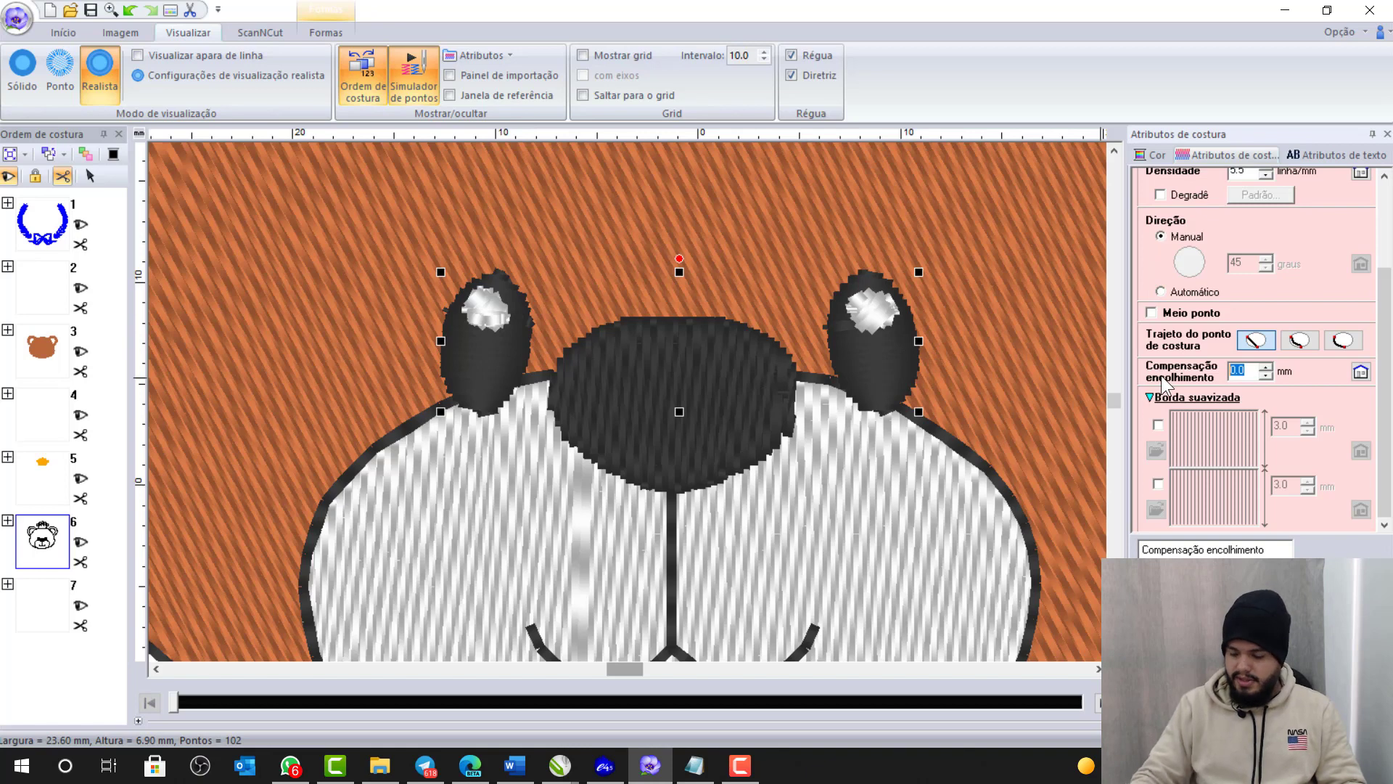
key(Return)
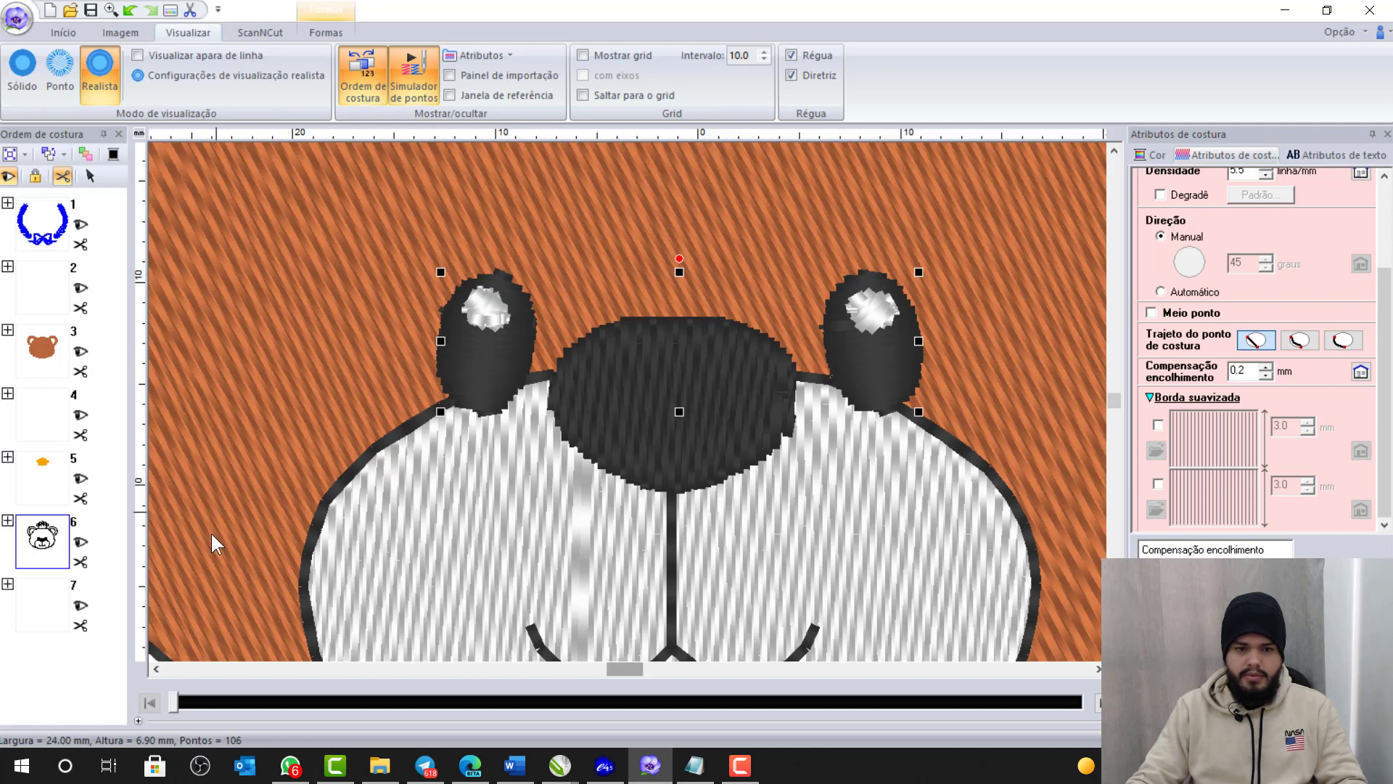
- Select the white eye highlights, seventh in the sewing order, and set their shrinkage compensation to 0.2 mm
click(87, 666)
click(496, 315)
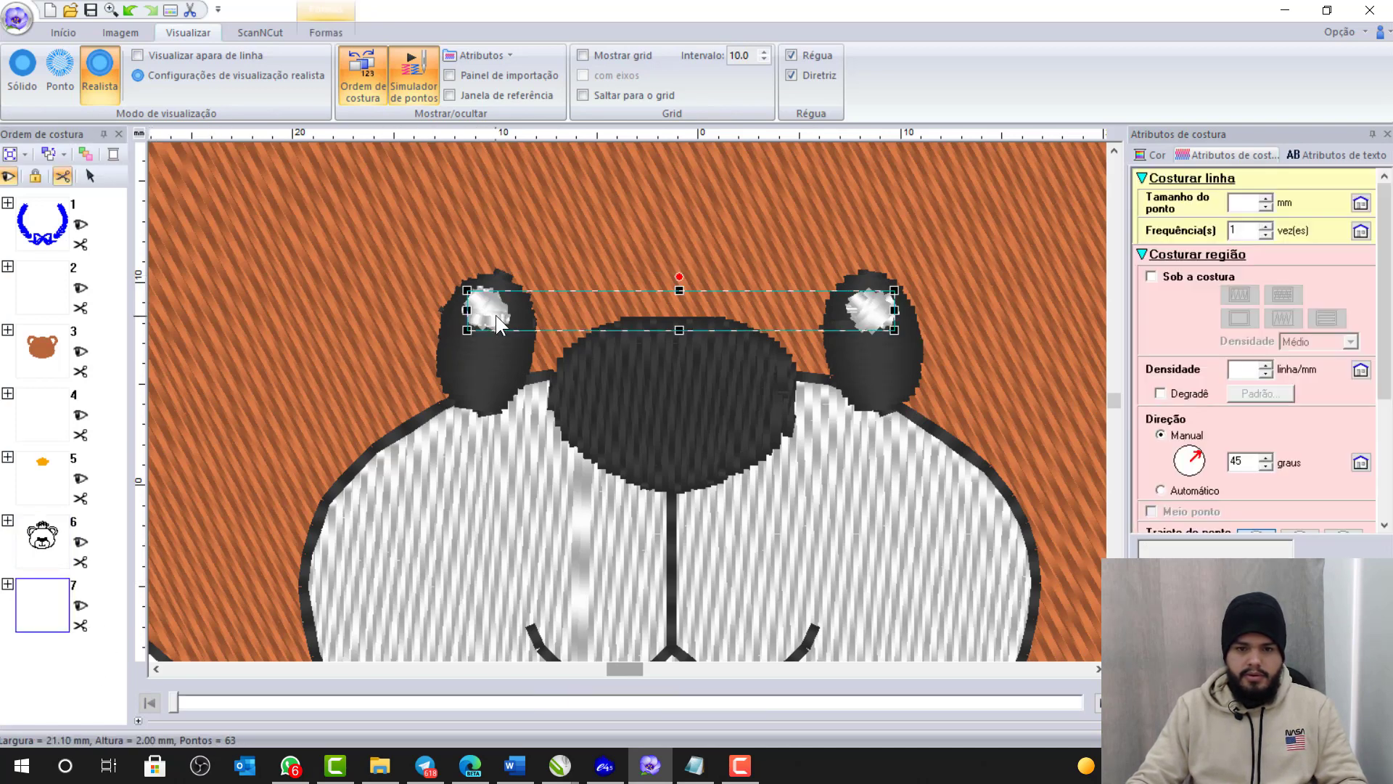
drag(1385, 367, 1388, 486)
click(1248, 371)
key(BackSpace)
key(BackSpace)
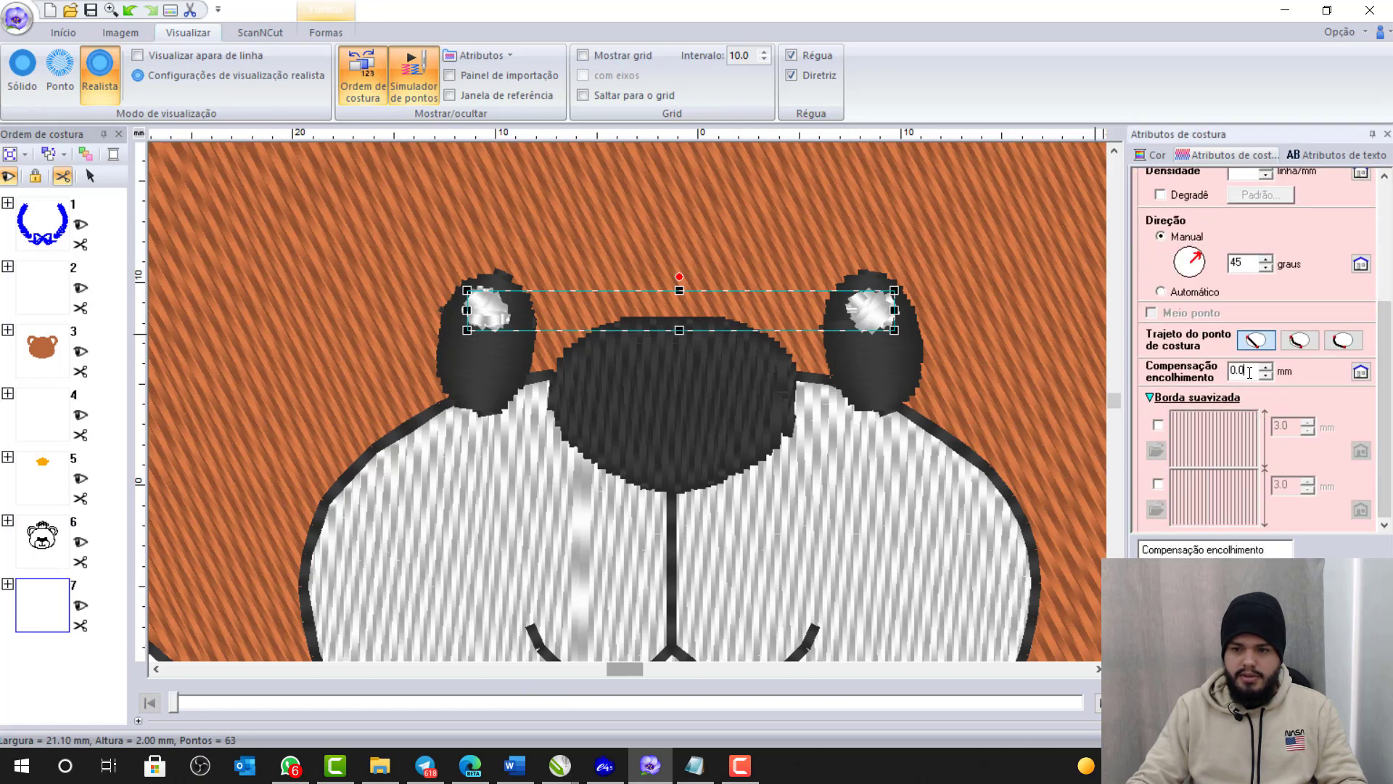
text(.2)
key(Return)
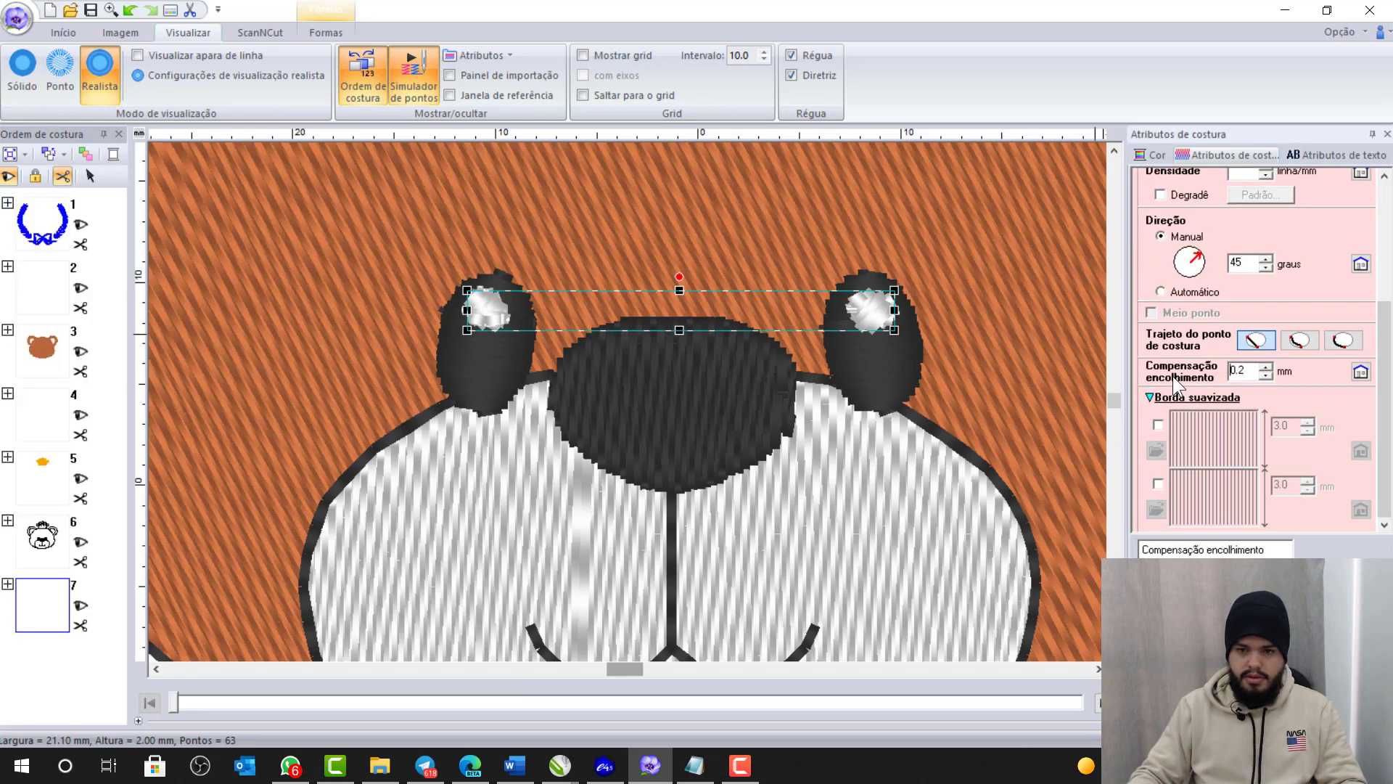
scroll(539, 338, down, 2)
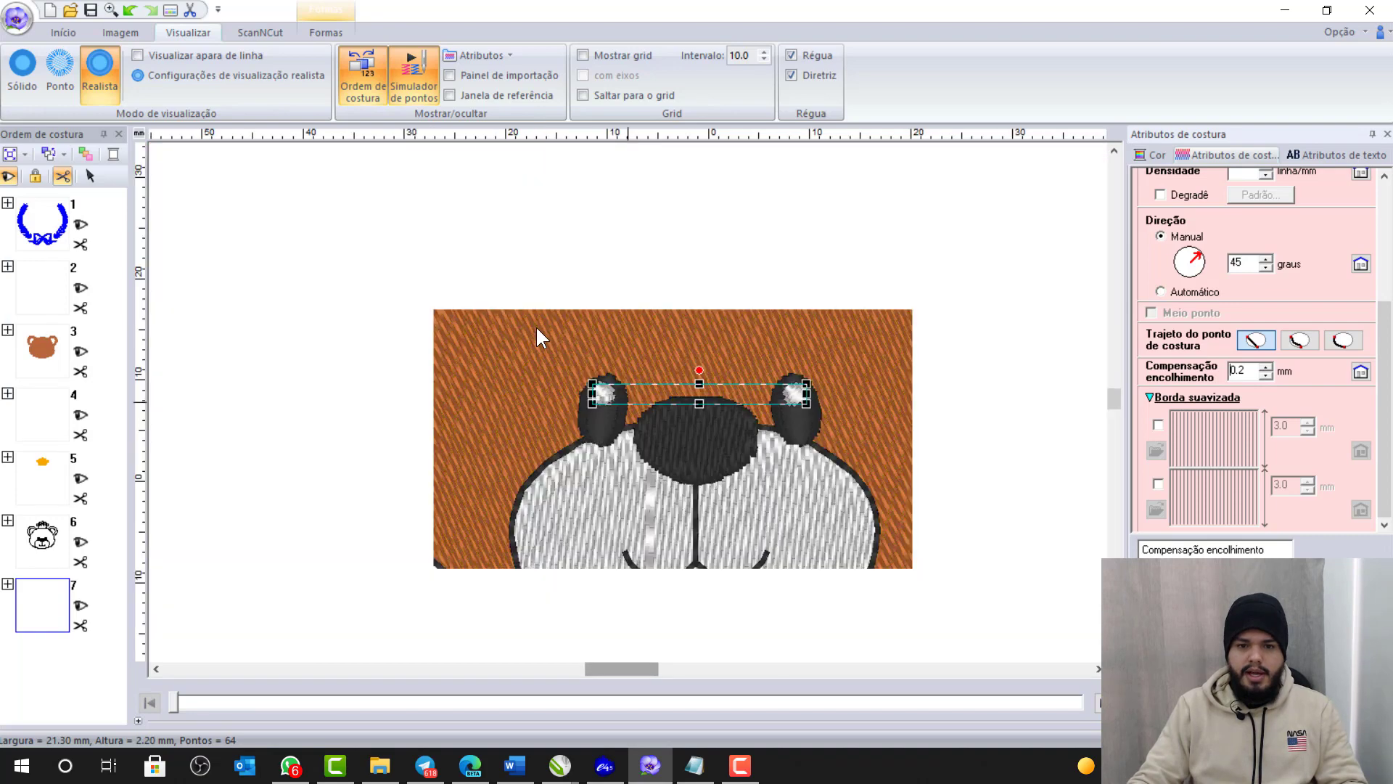
- Switch to the Notepad checklist, mark item 6 about outlined objects with compensation 0.5 as OK, and return to the embroidery design
scroll(642, 377, down, 2)
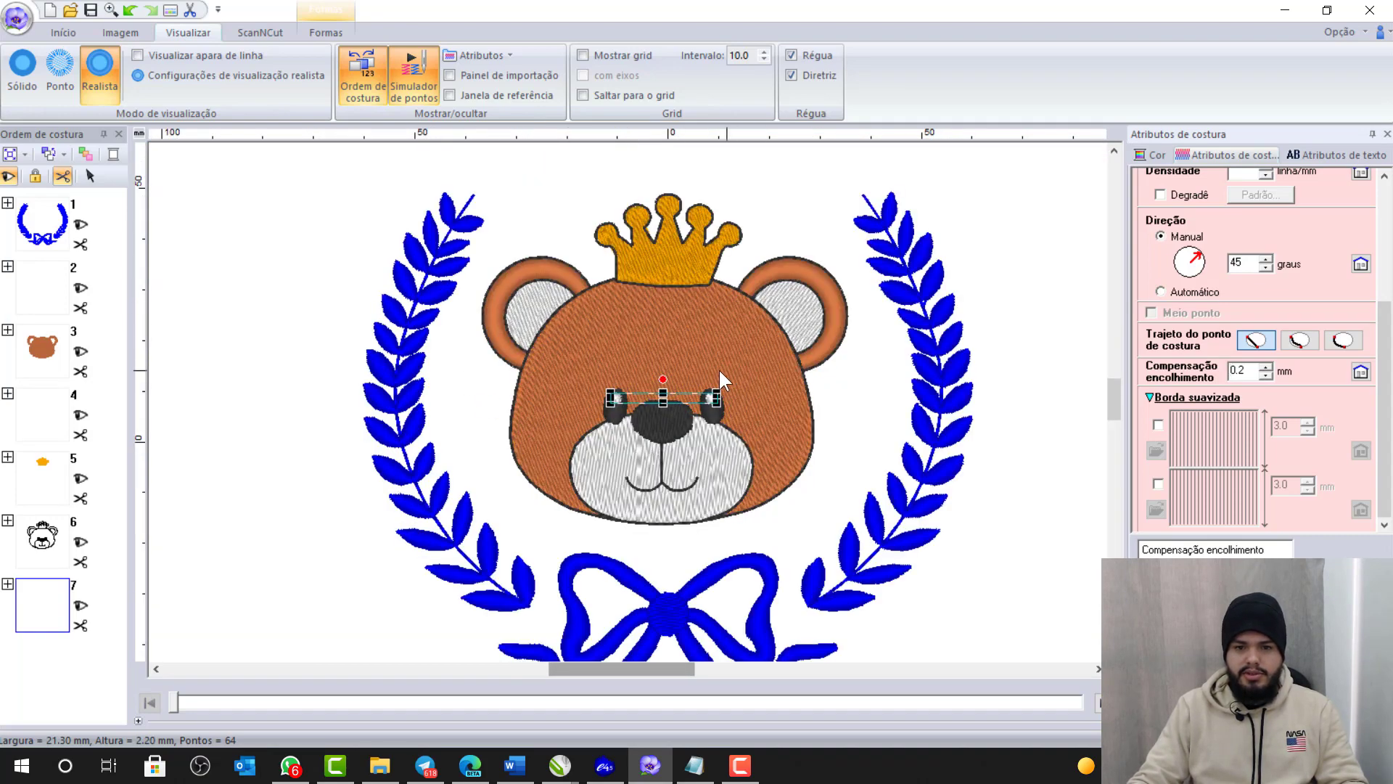
click(694, 765)
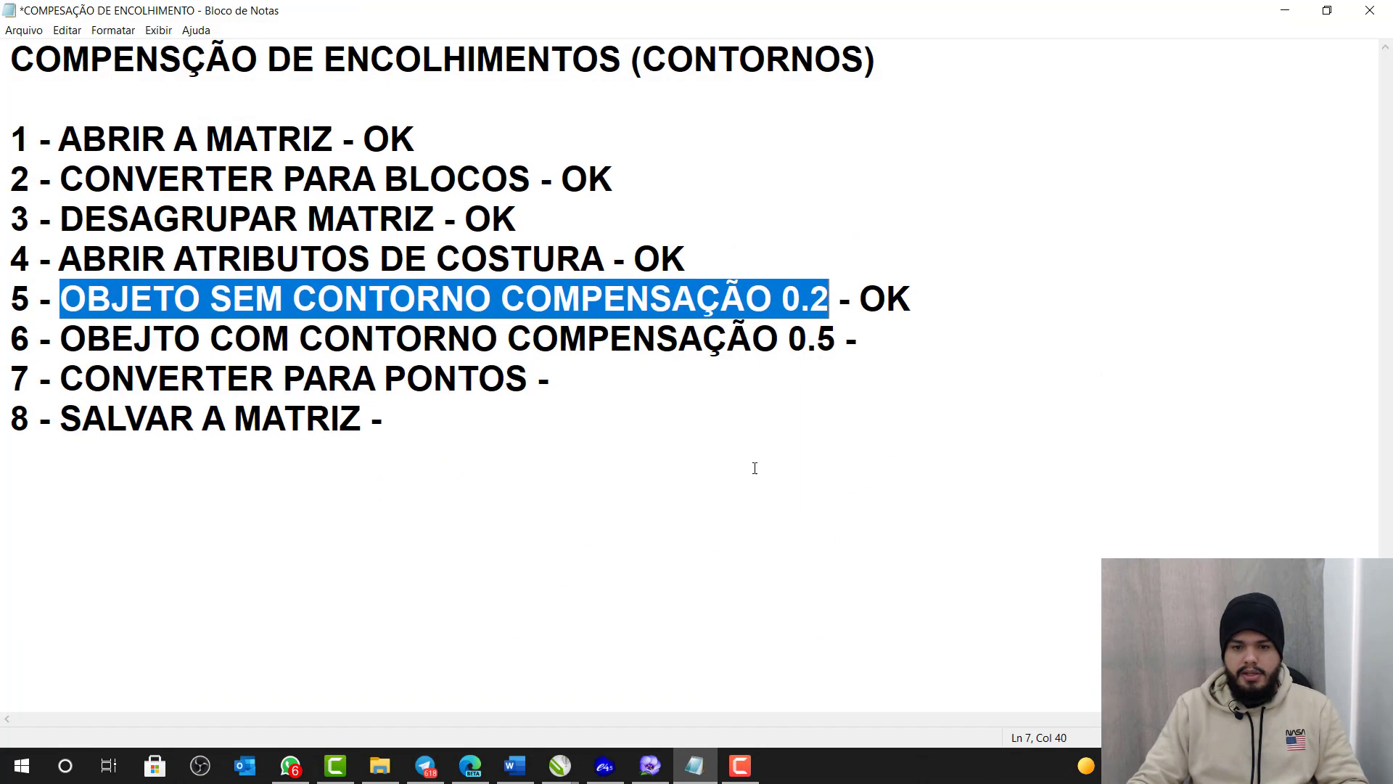
click(560, 298)
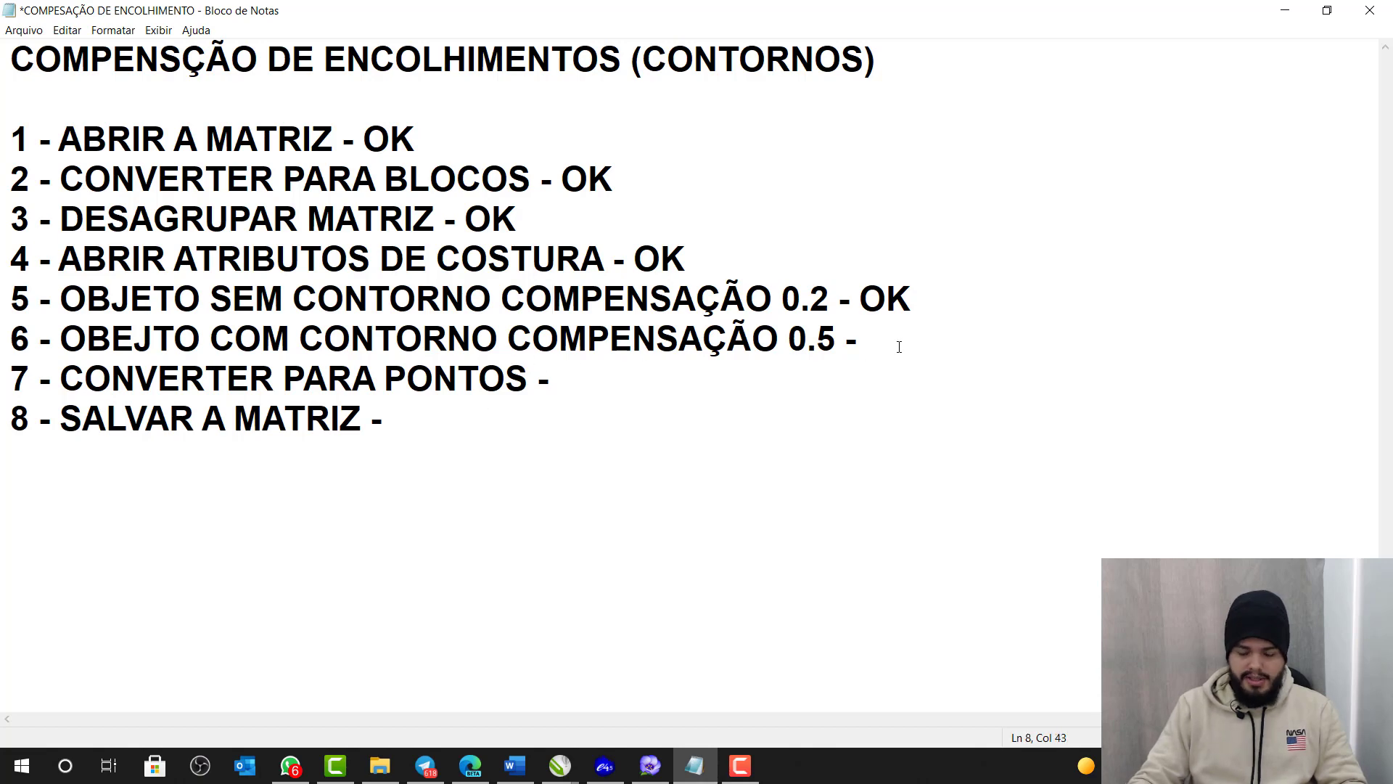
text(OK)
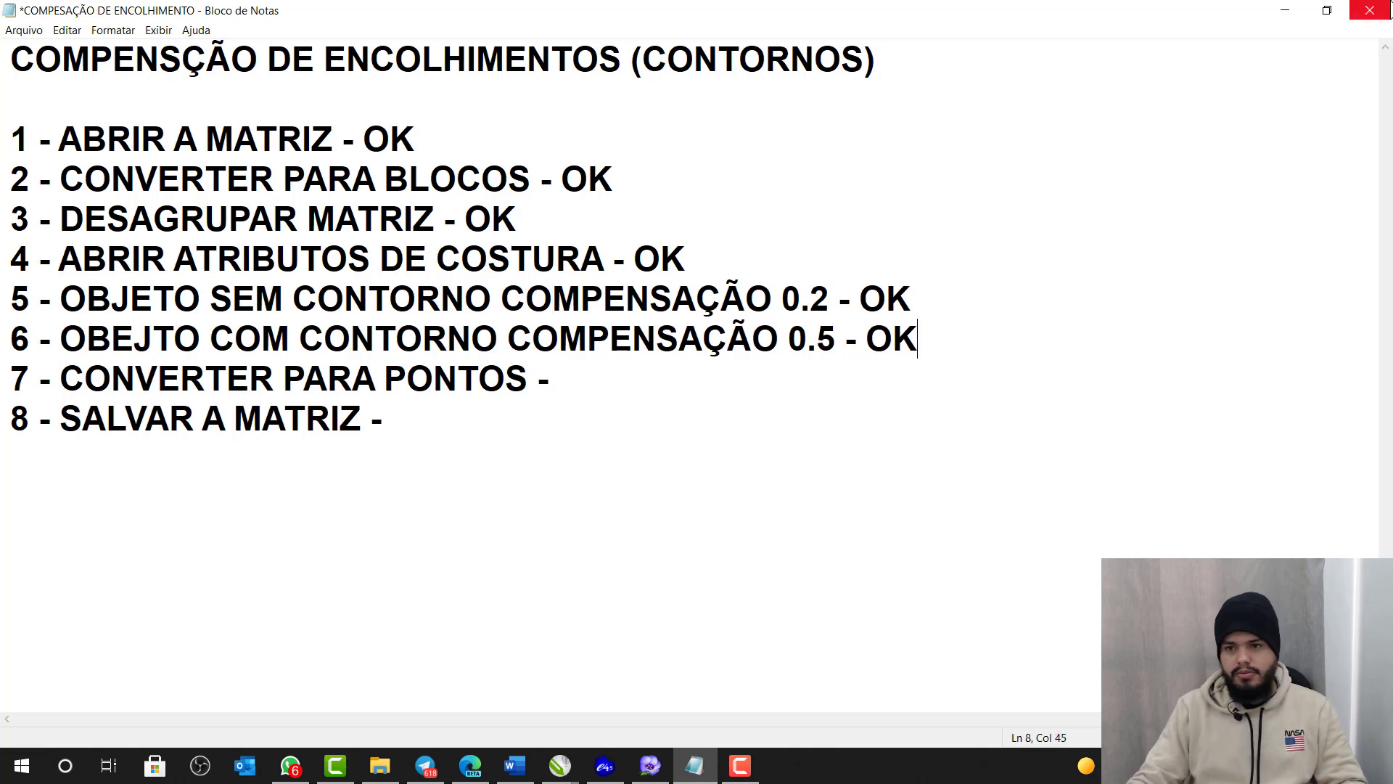
click(1285, 10)
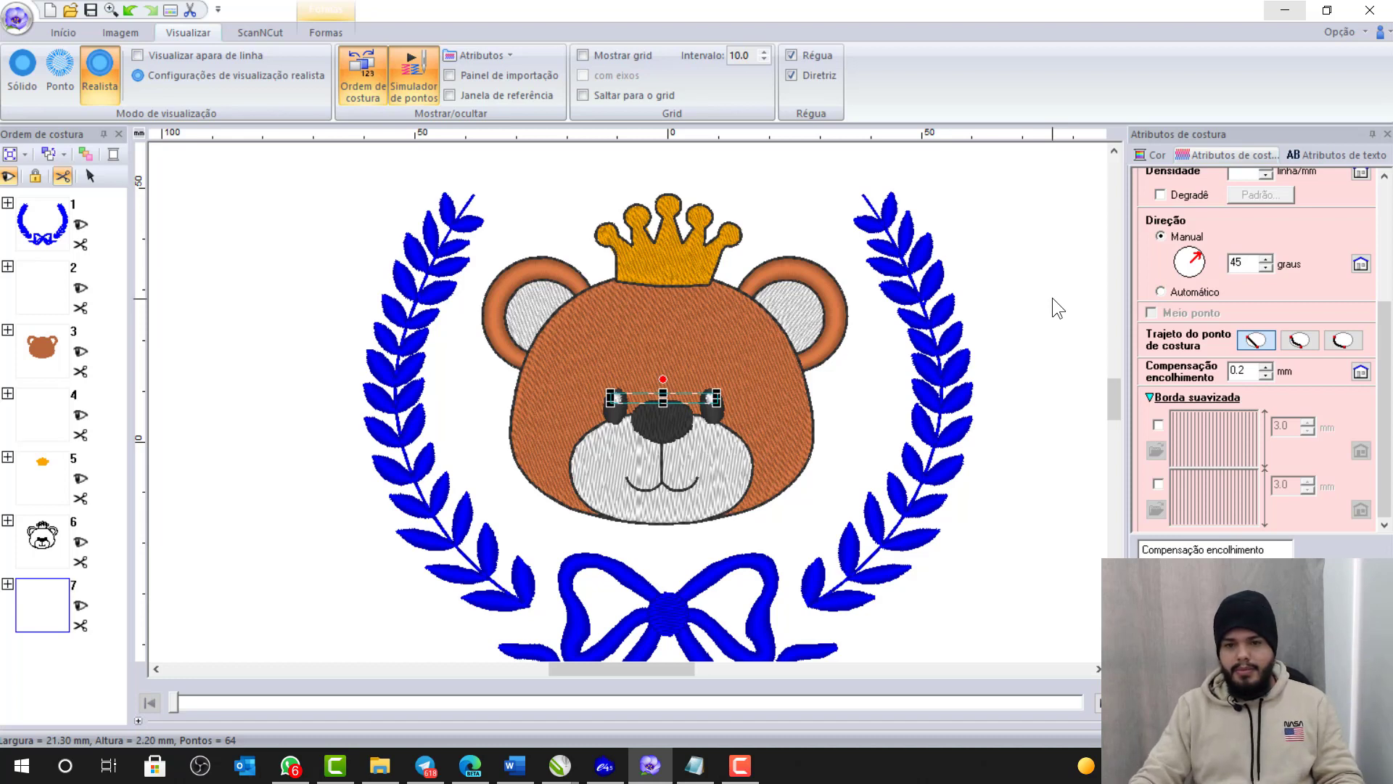
- Select all brown bear objects, third in the sewing order, and set their shrinkage compensation to 0.5 mm
click(1024, 389)
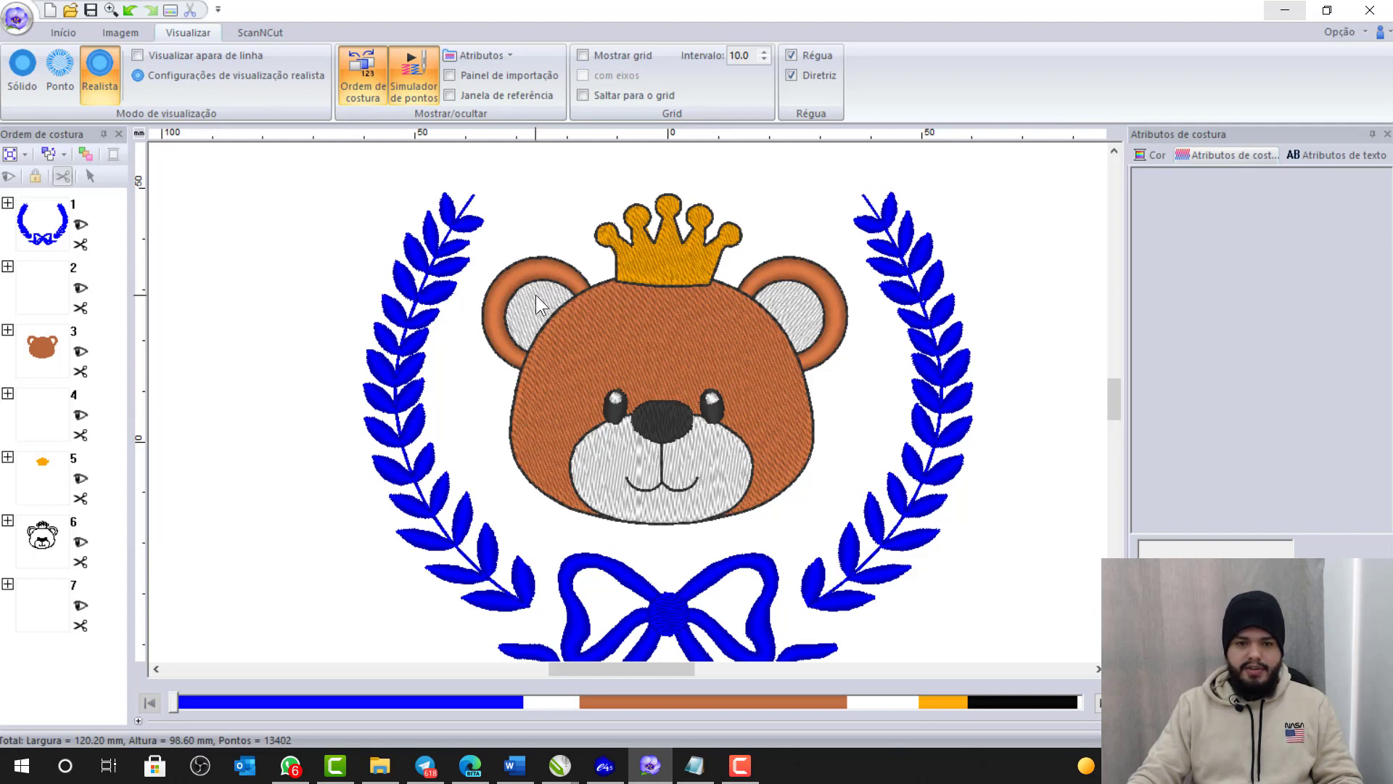
click(57, 354)
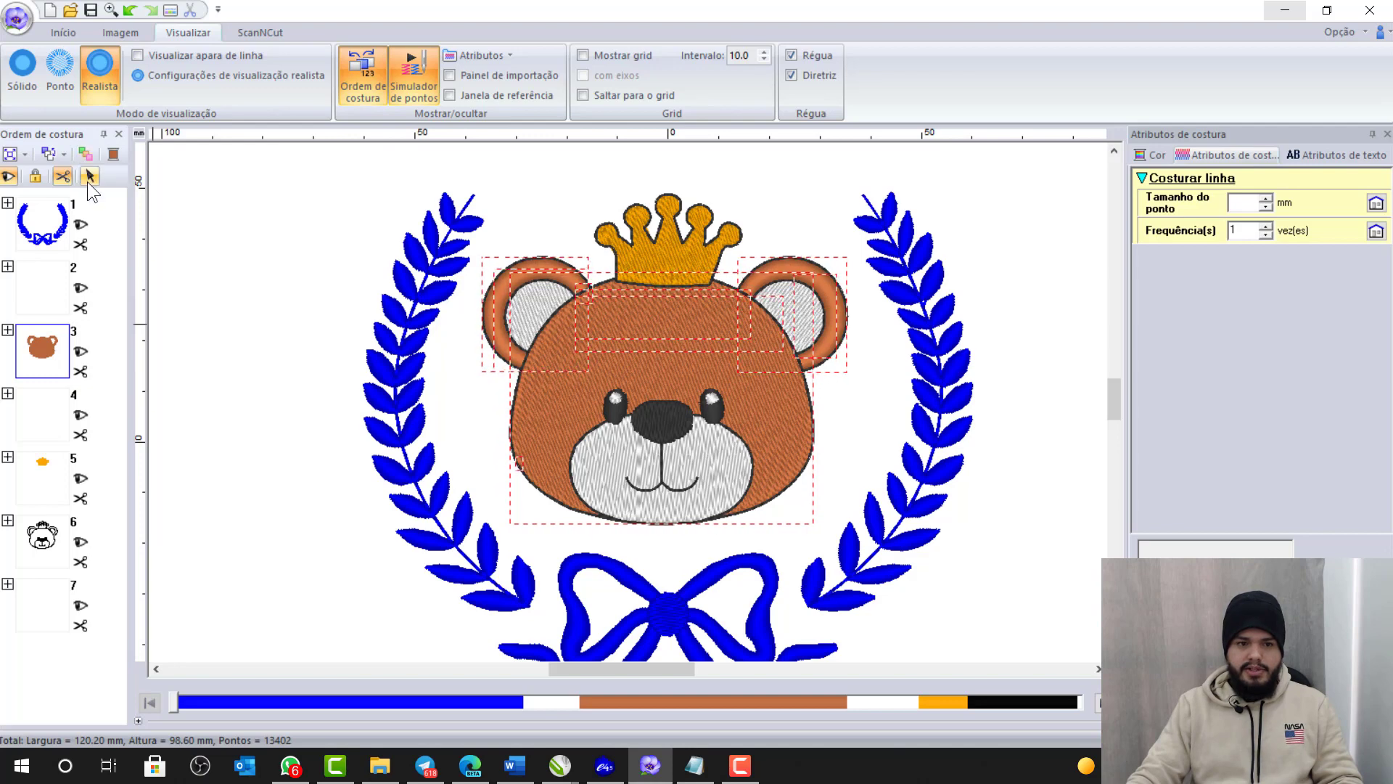
click(90, 176)
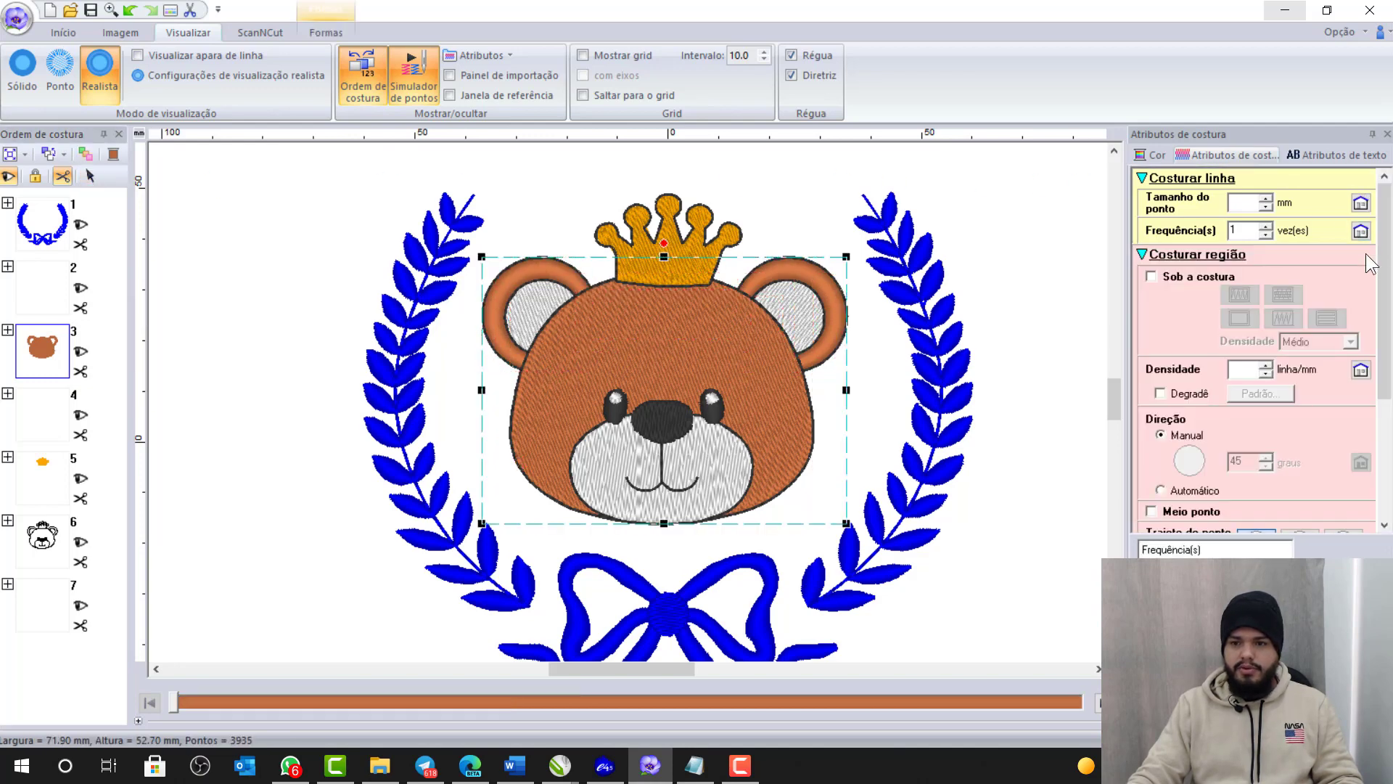
scroll(1387, 421, down, 4)
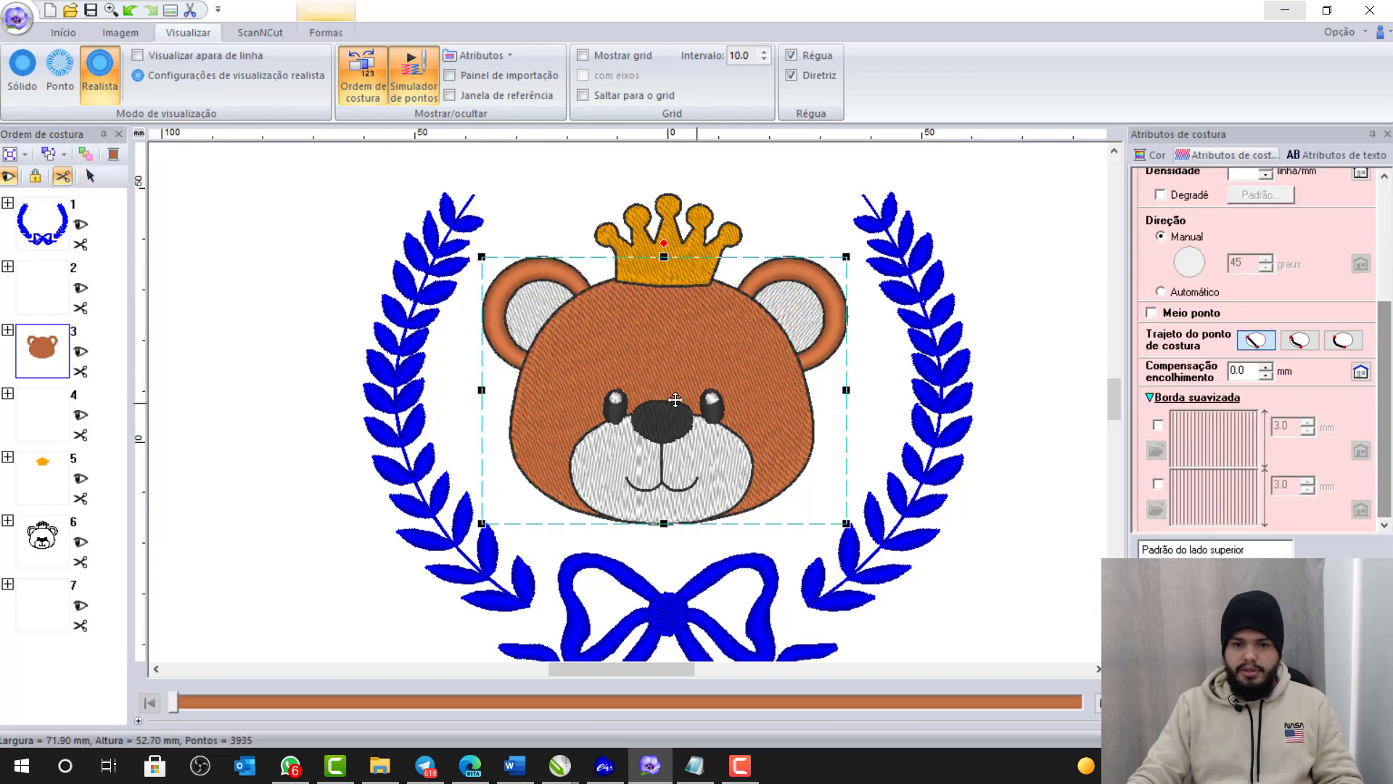
scroll(532, 357, up, 2)
scroll(628, 401, up, 2)
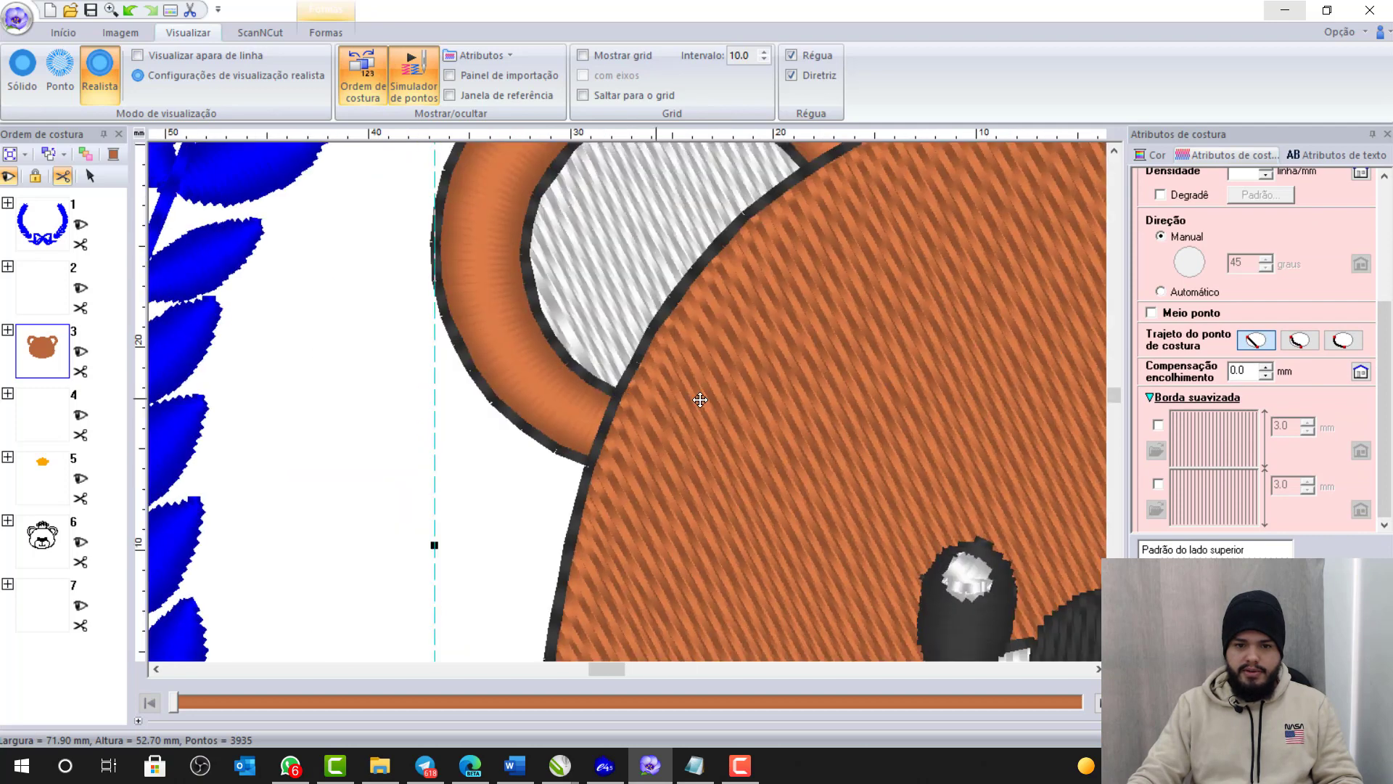
double_click(1238, 371)
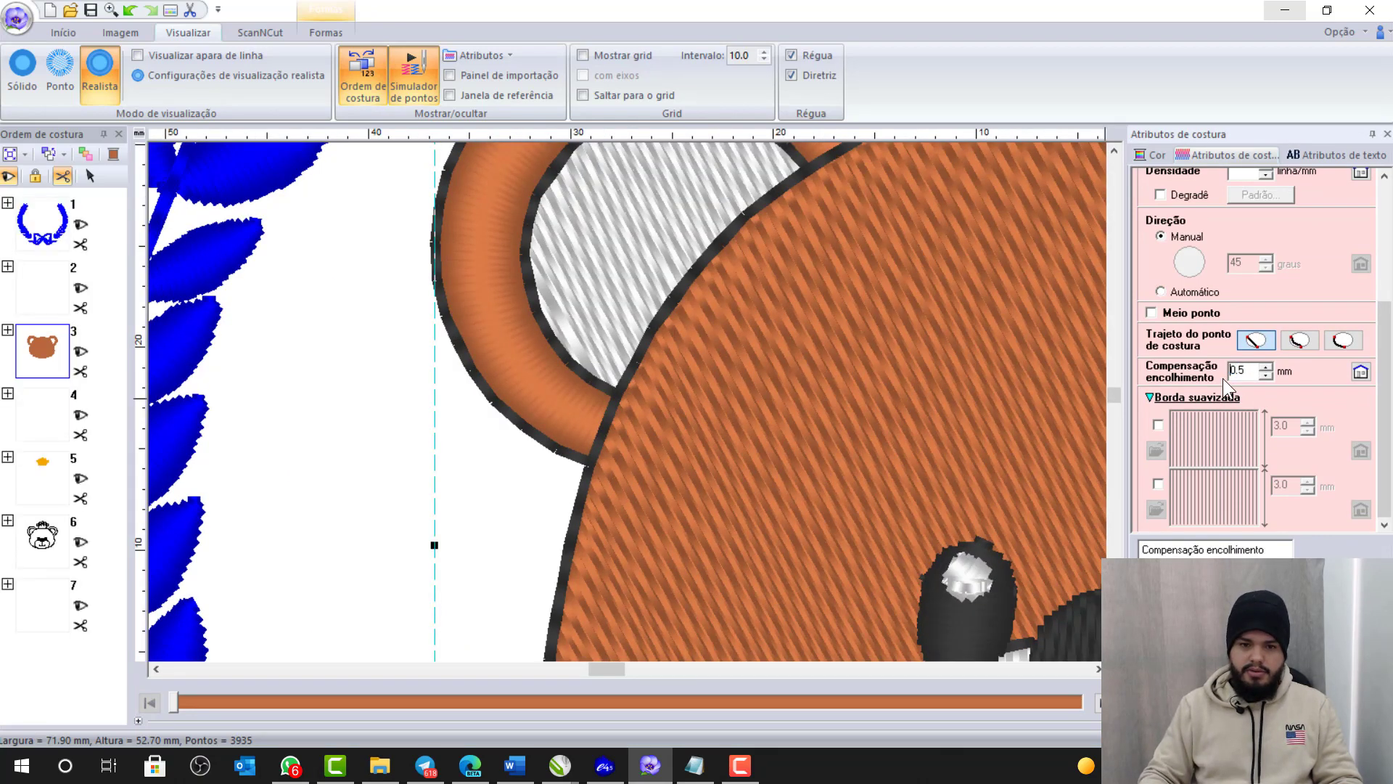
key(Return)
- Undo and redo the brown objects' compensation change to compare how the stitches meet the ear outline
scroll(502, 295, up, 3)
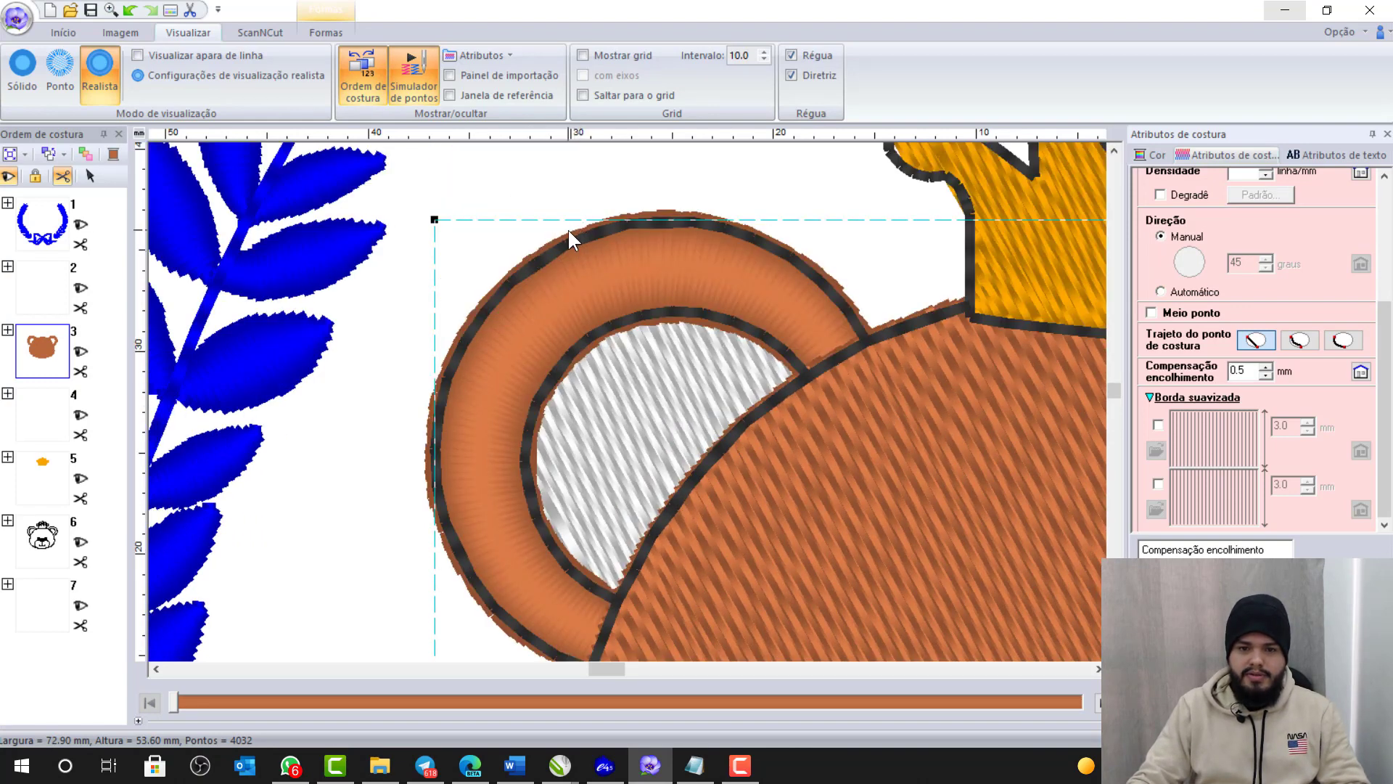
click(131, 10)
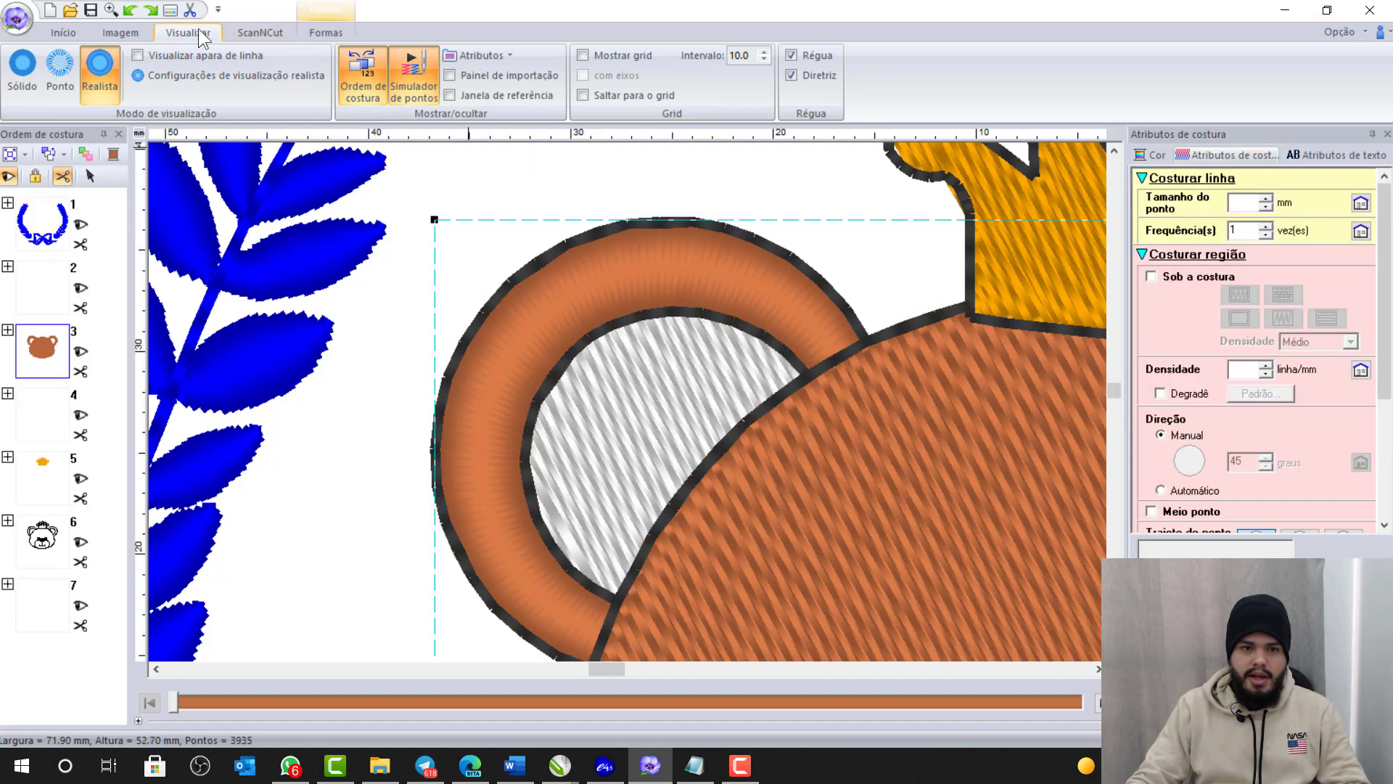
click(150, 9)
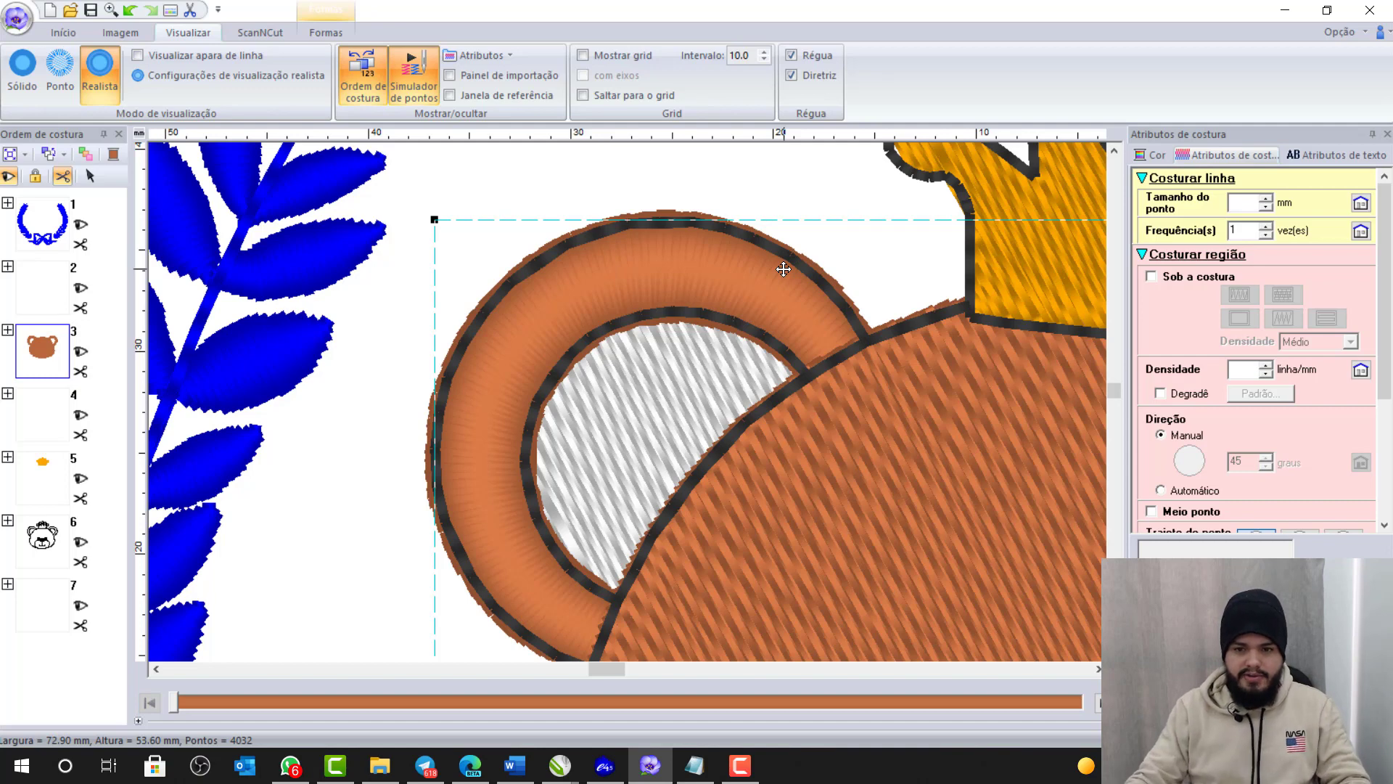
- Select the yellow crown, fifth in the sewing order, and set its shrinkage compensation to 0.5 mm
scroll(780, 269, down, 4)
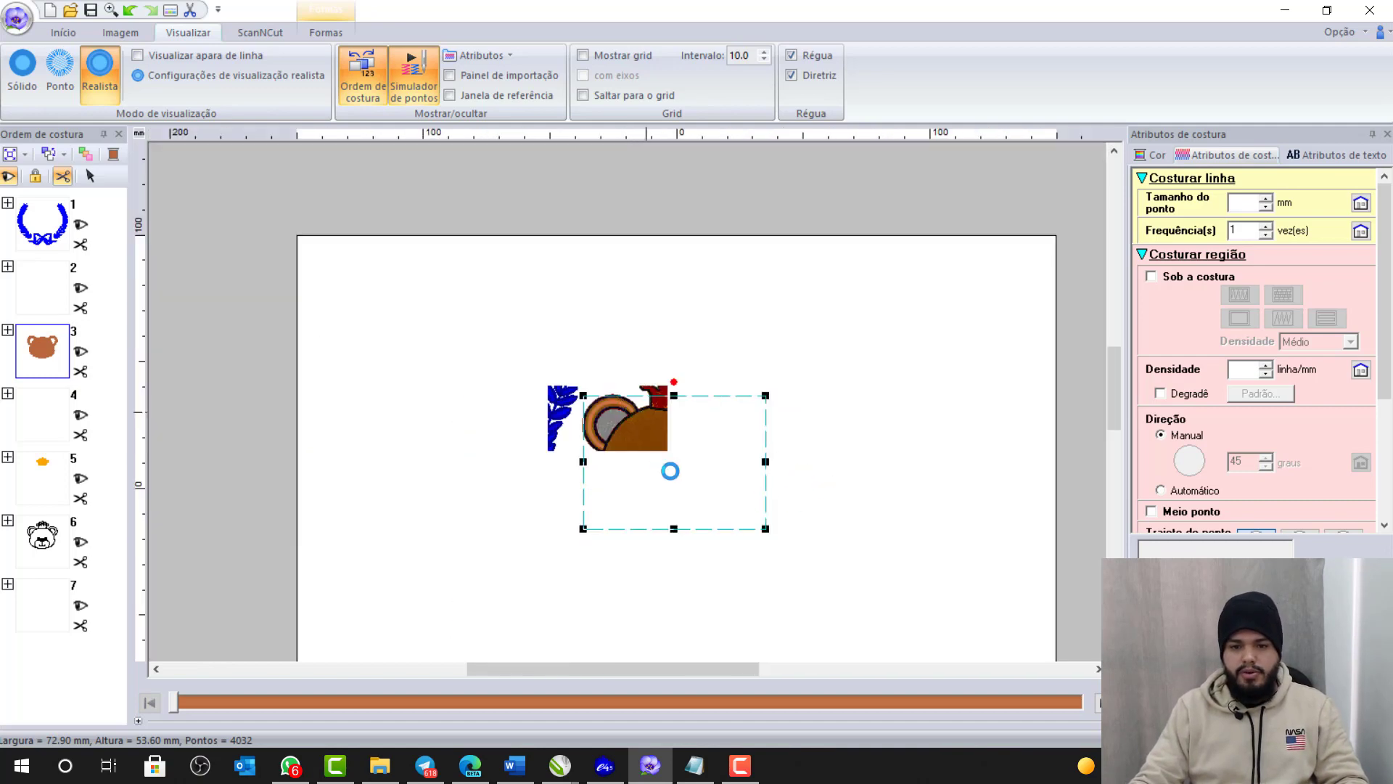
scroll(630, 476, up, 1)
scroll(707, 452, up, 2)
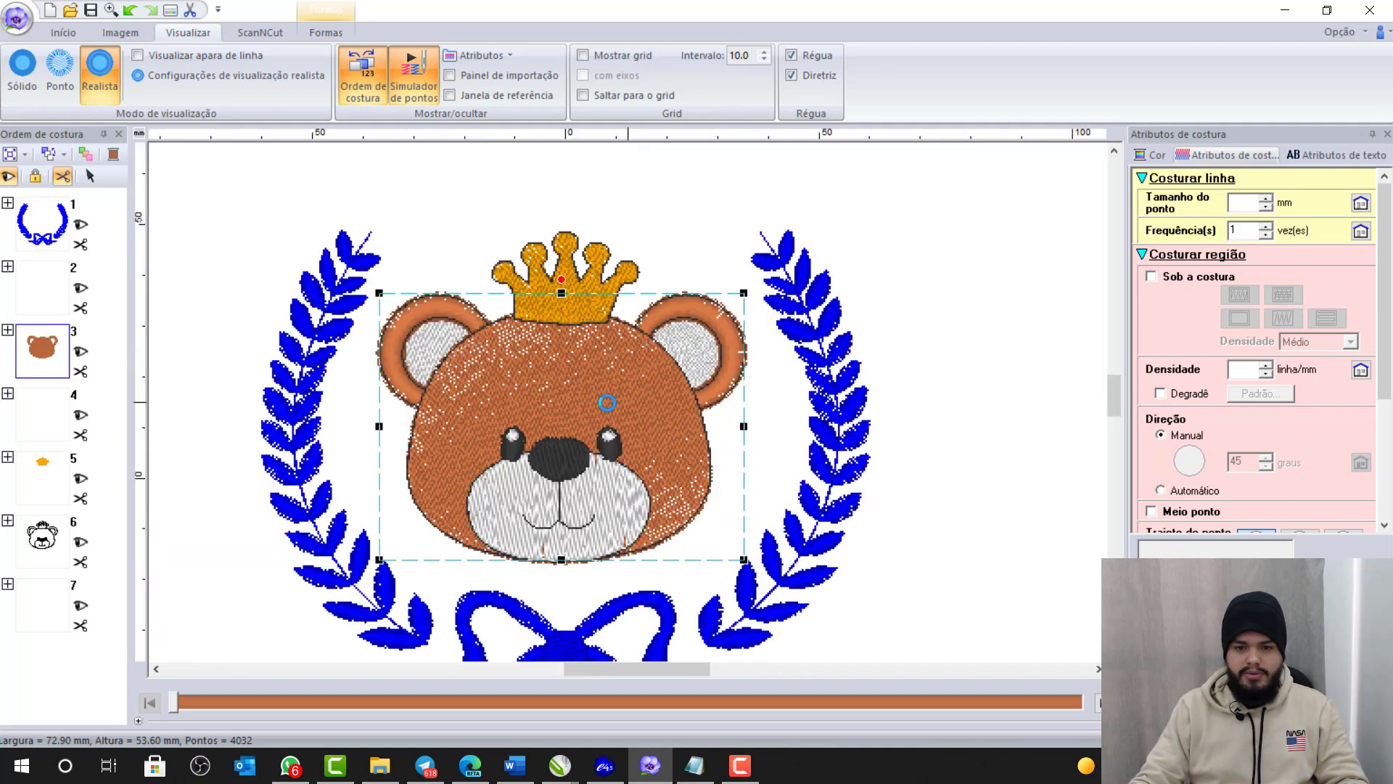
scroll(471, 234, up, 2)
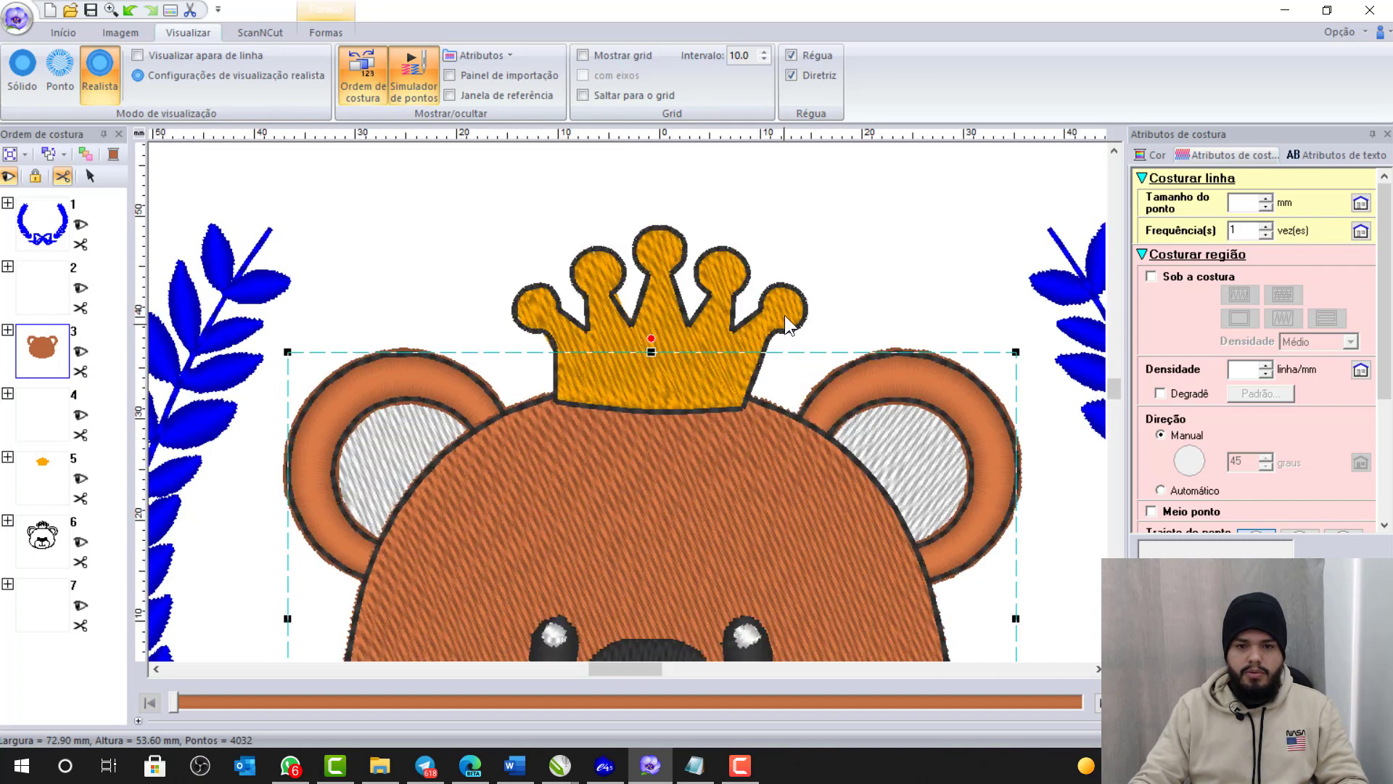
click(819, 247)
click(691, 377)
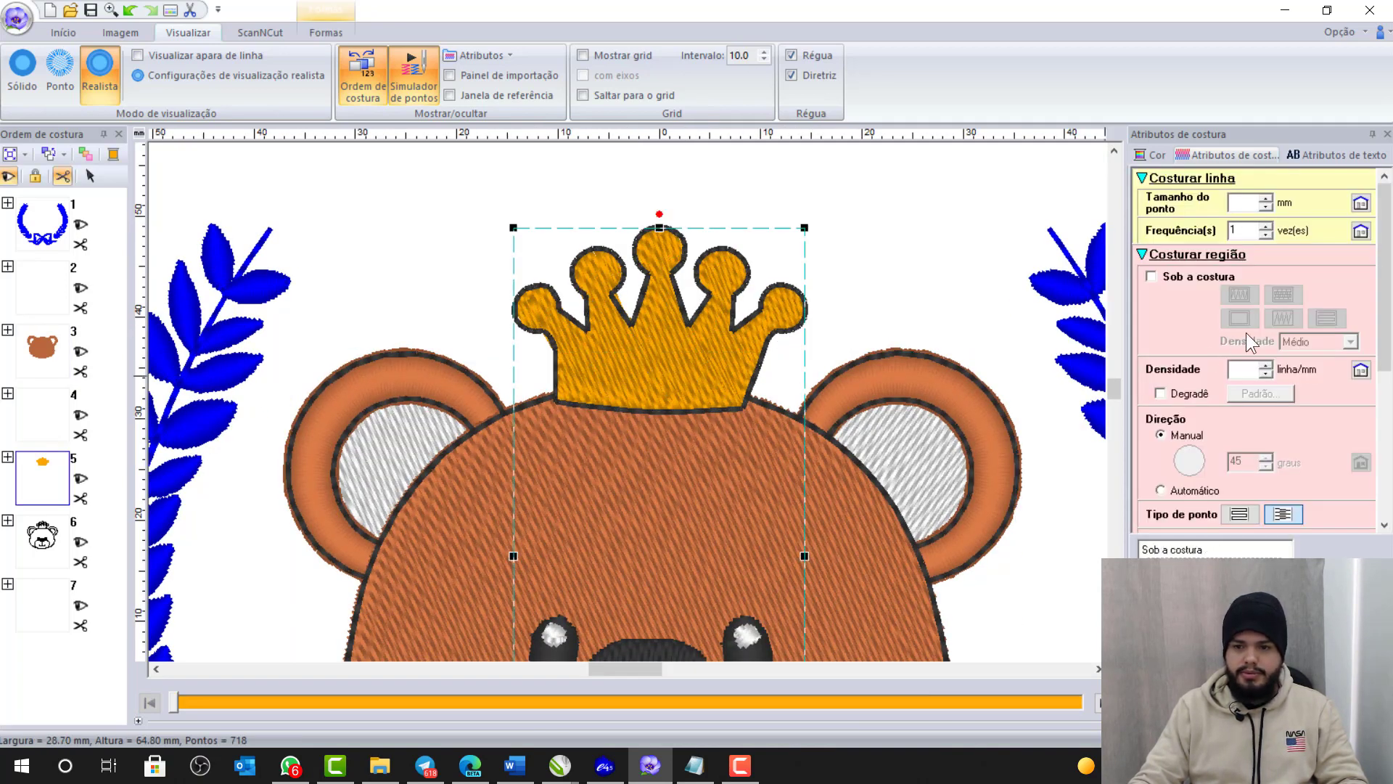
drag(1382, 326, 1371, 470)
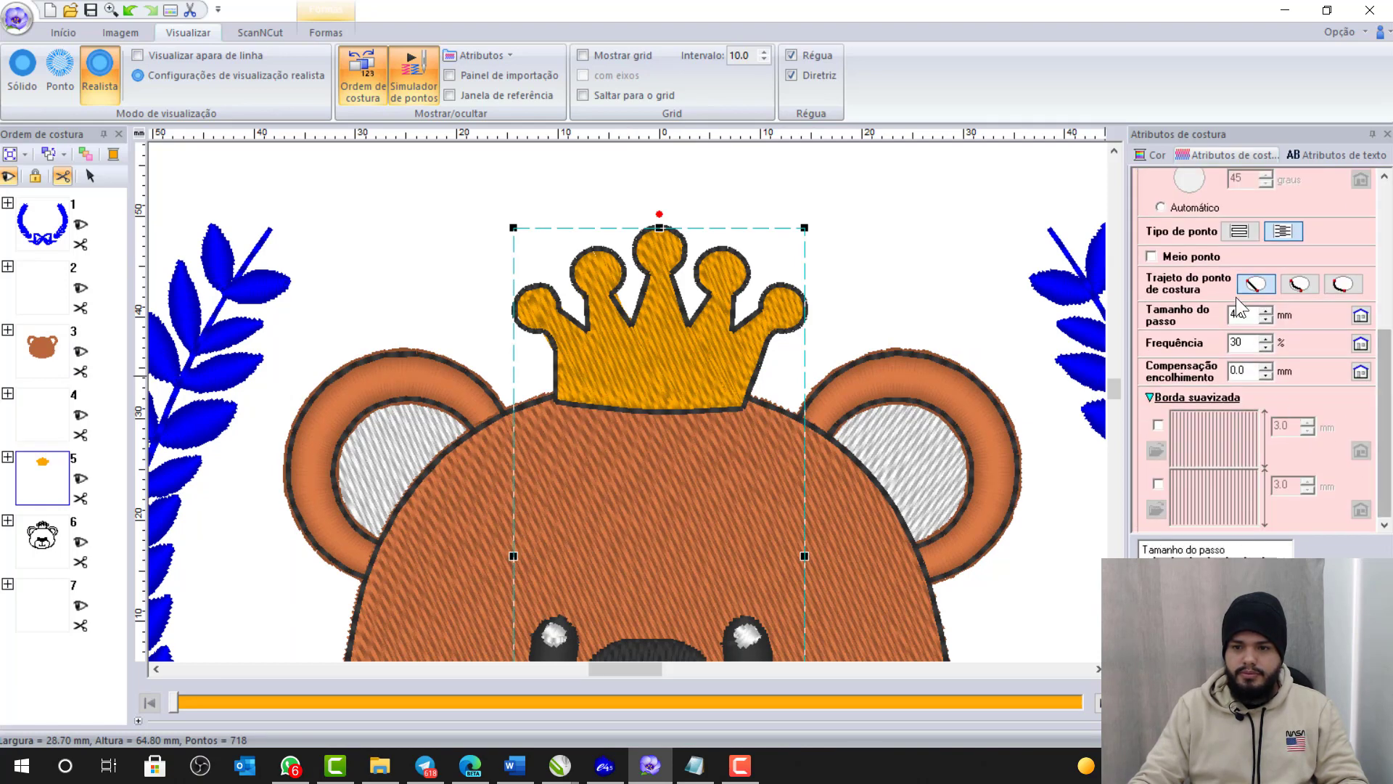
click(1241, 371)
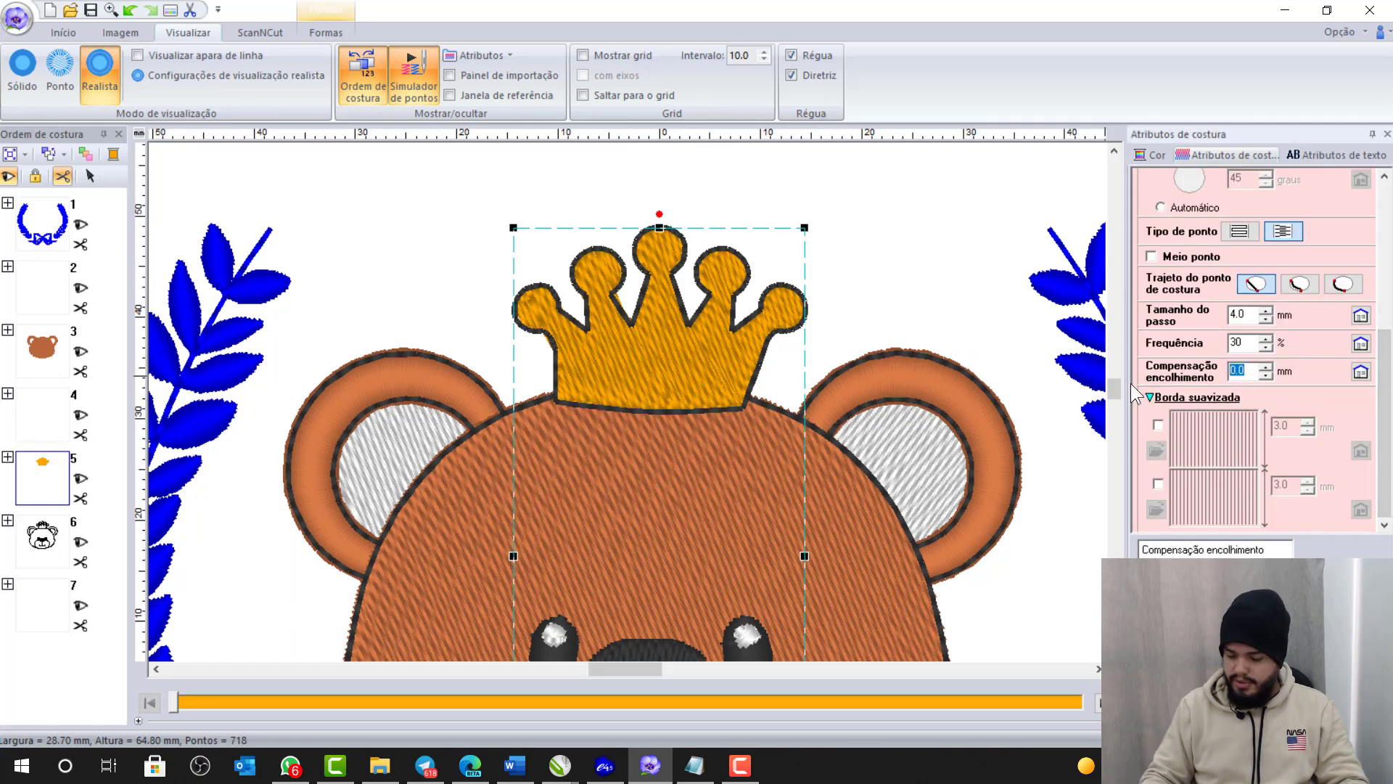
text(0.5)
key(Return)
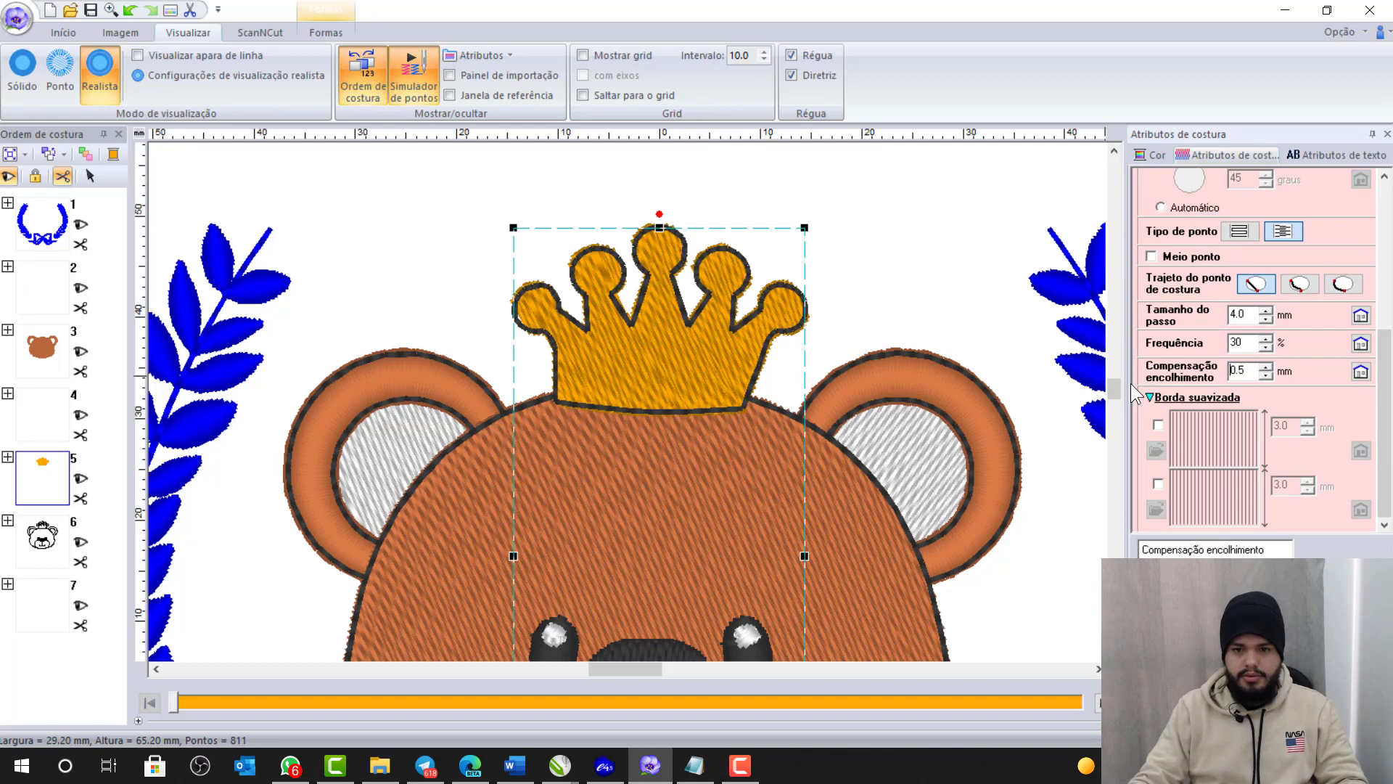
- Select the white muzzle, fourth in the sewing order, and set its shrinkage compensation to 0.5 mm
click(887, 273)
scroll(864, 432, down, 5)
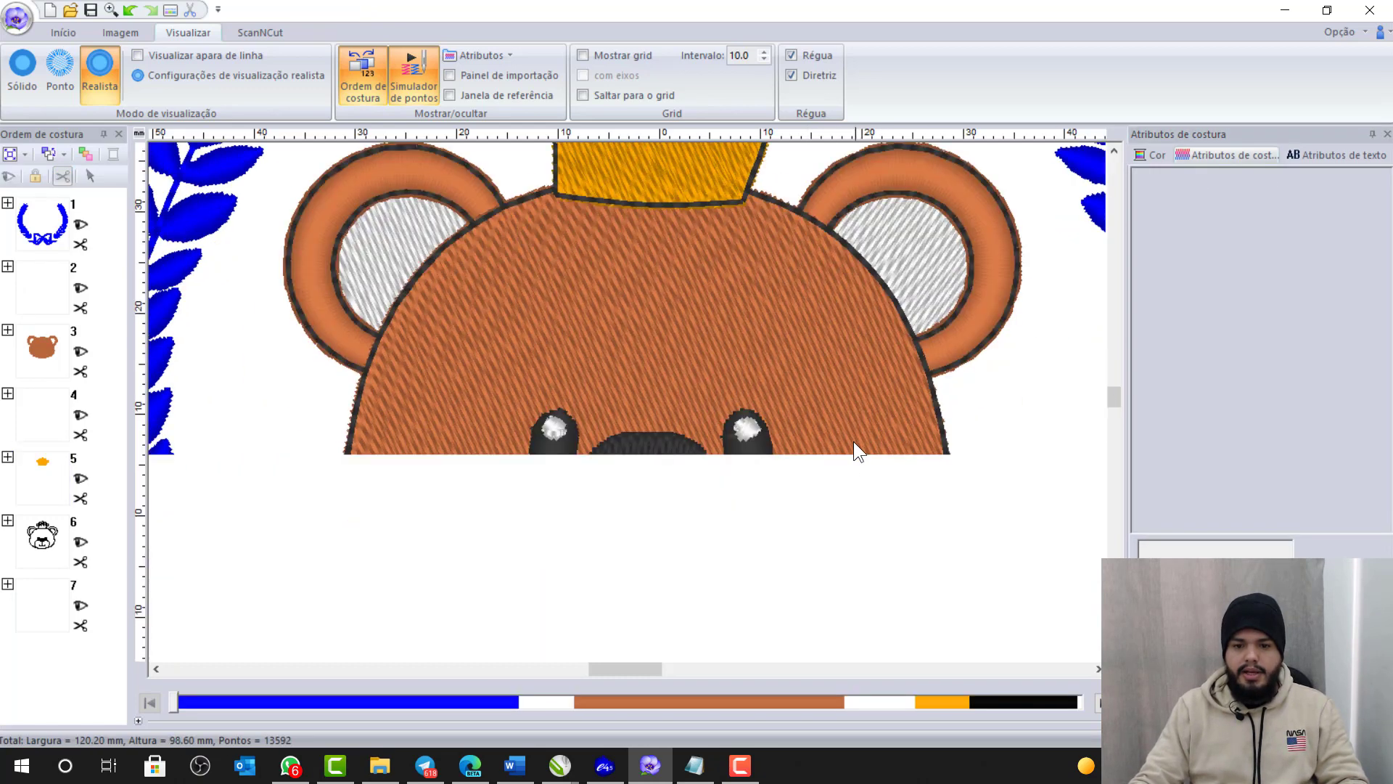
click(780, 473)
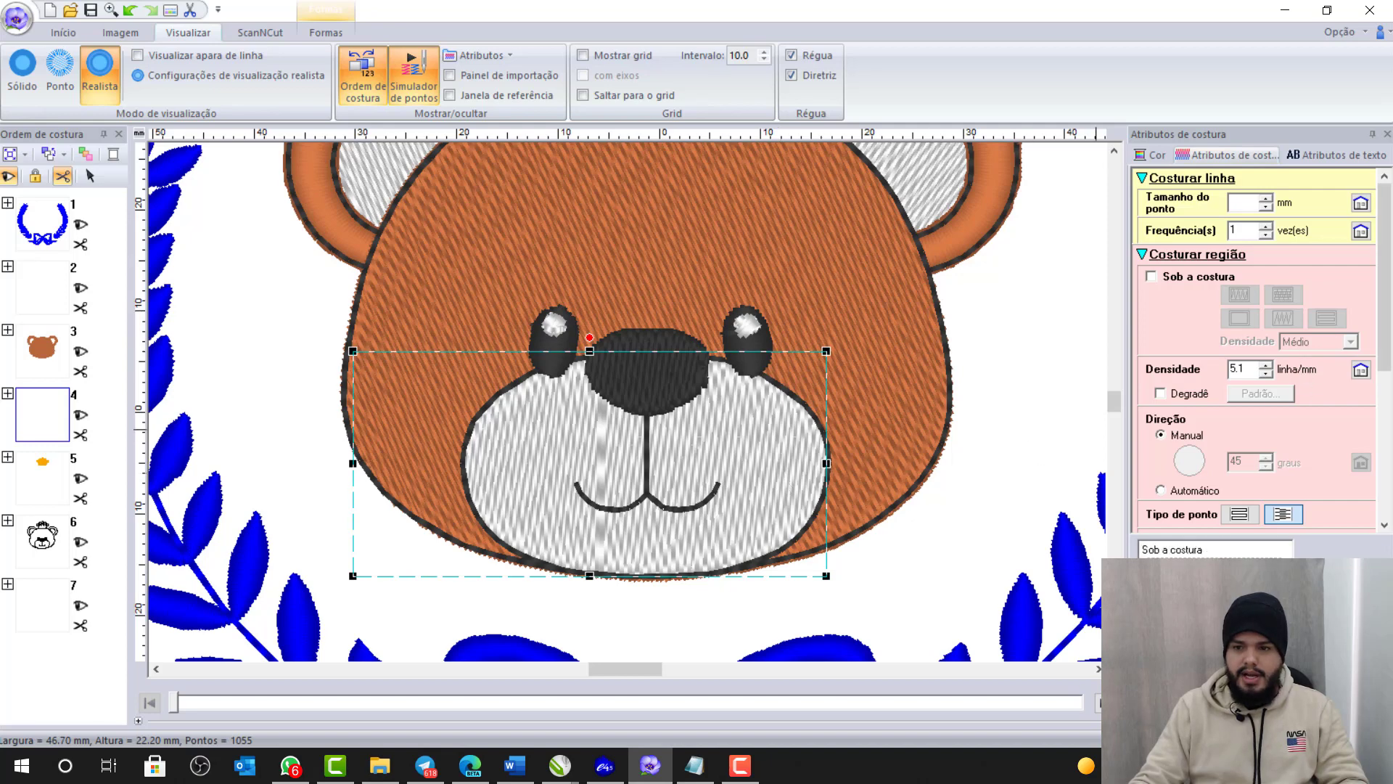
drag(1383, 348, 1384, 493)
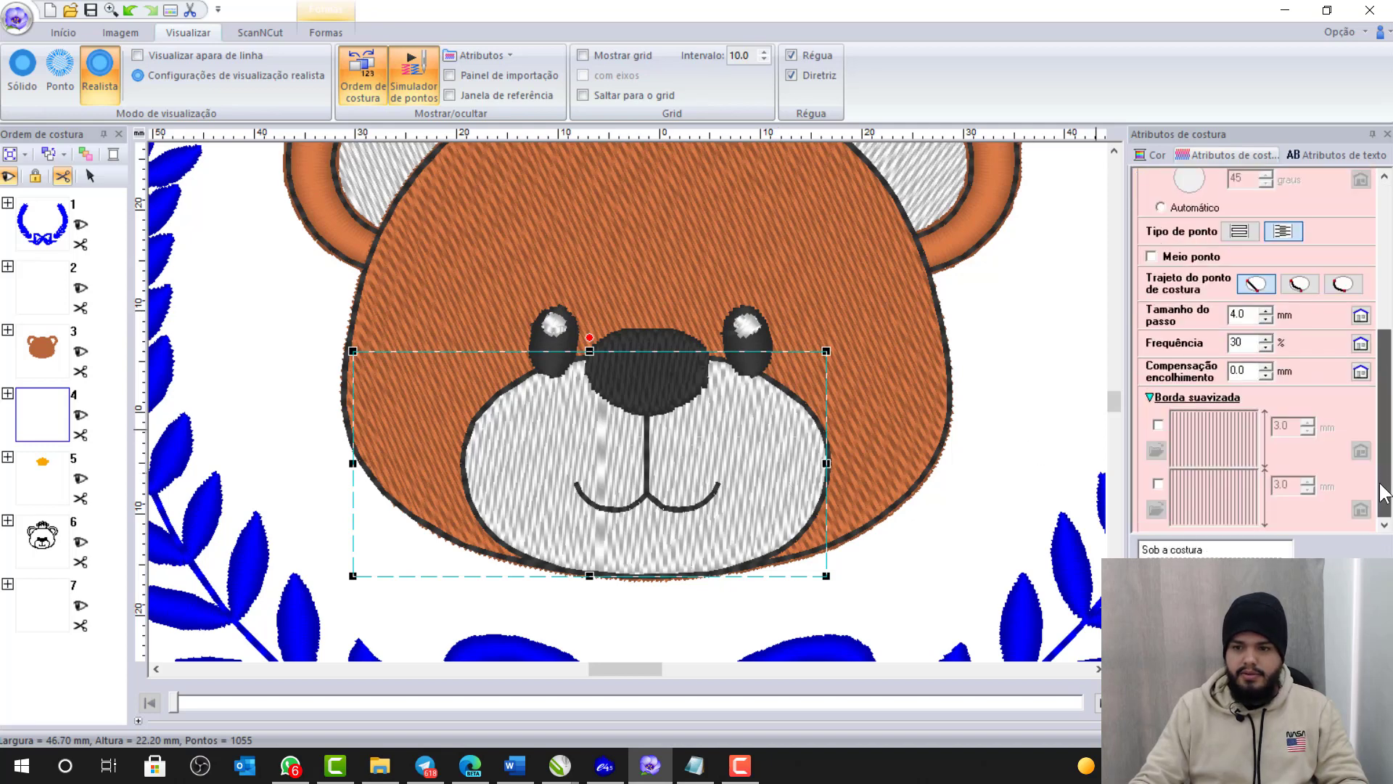
double_click(1254, 370)
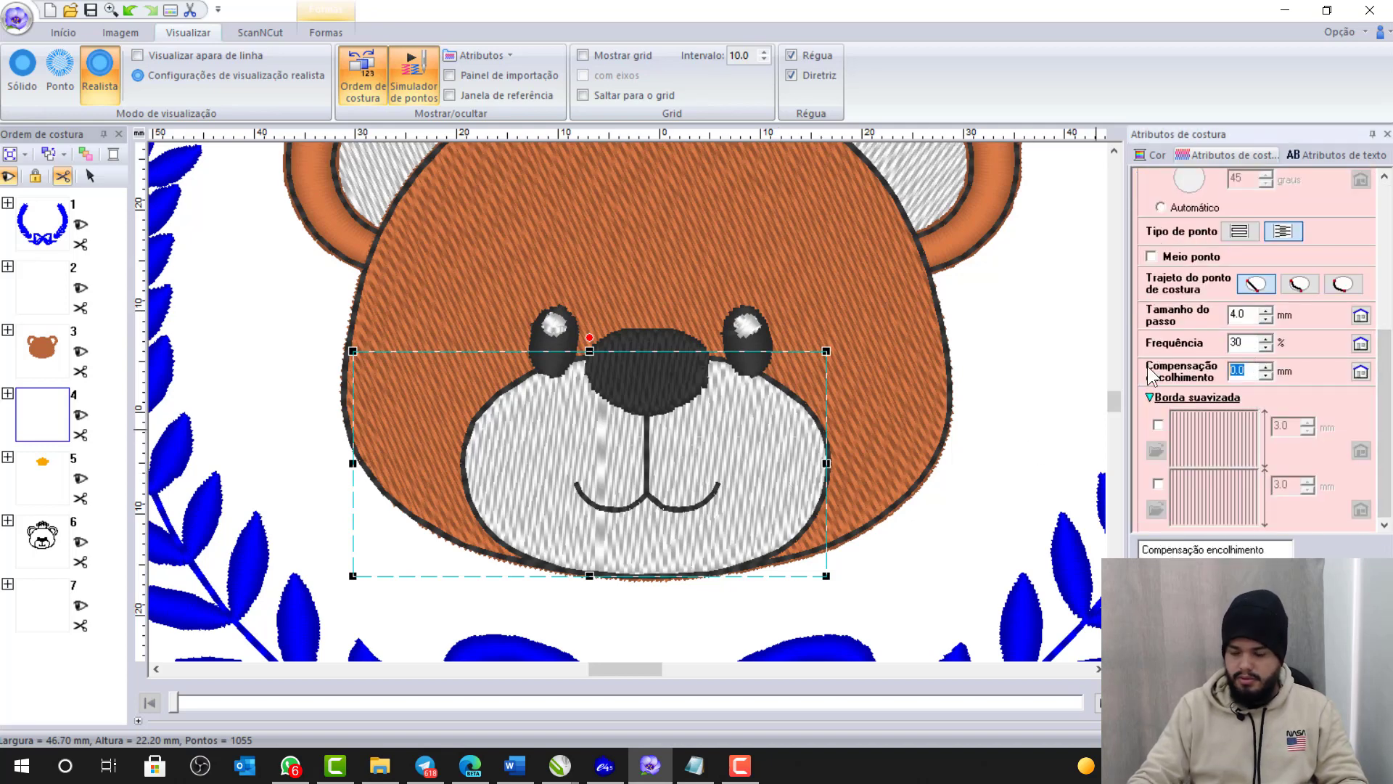
text(0.5)
key(Return)
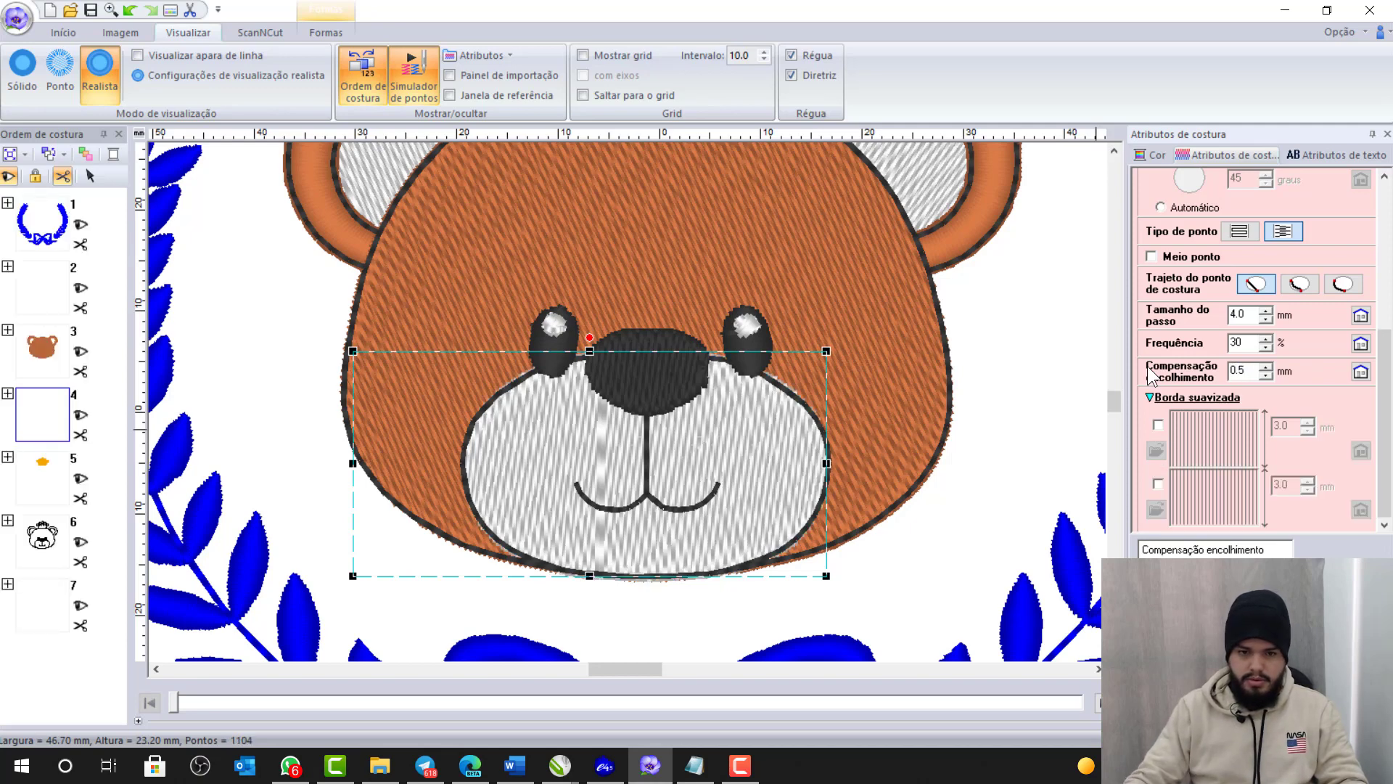
scroll(660, 472, down, 1)
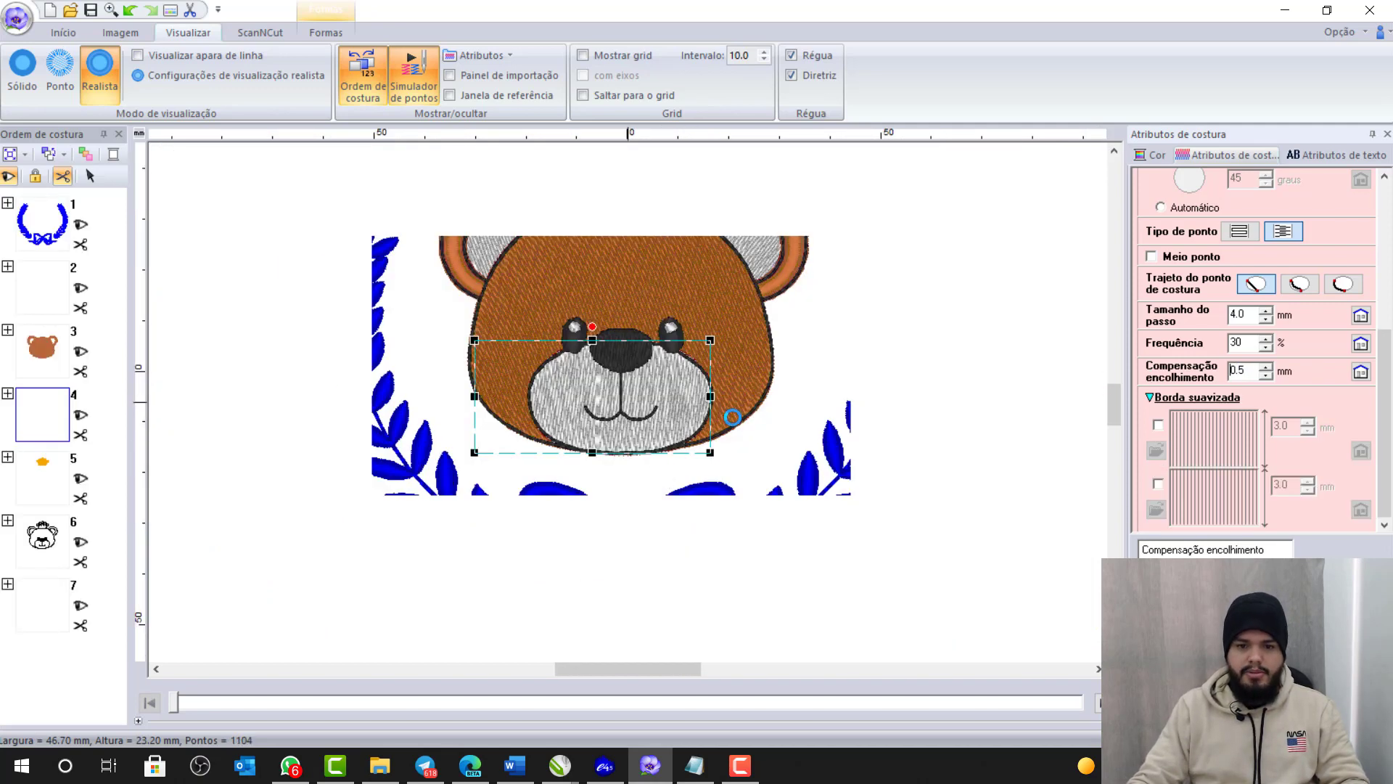
scroll(736, 419, down, 1)
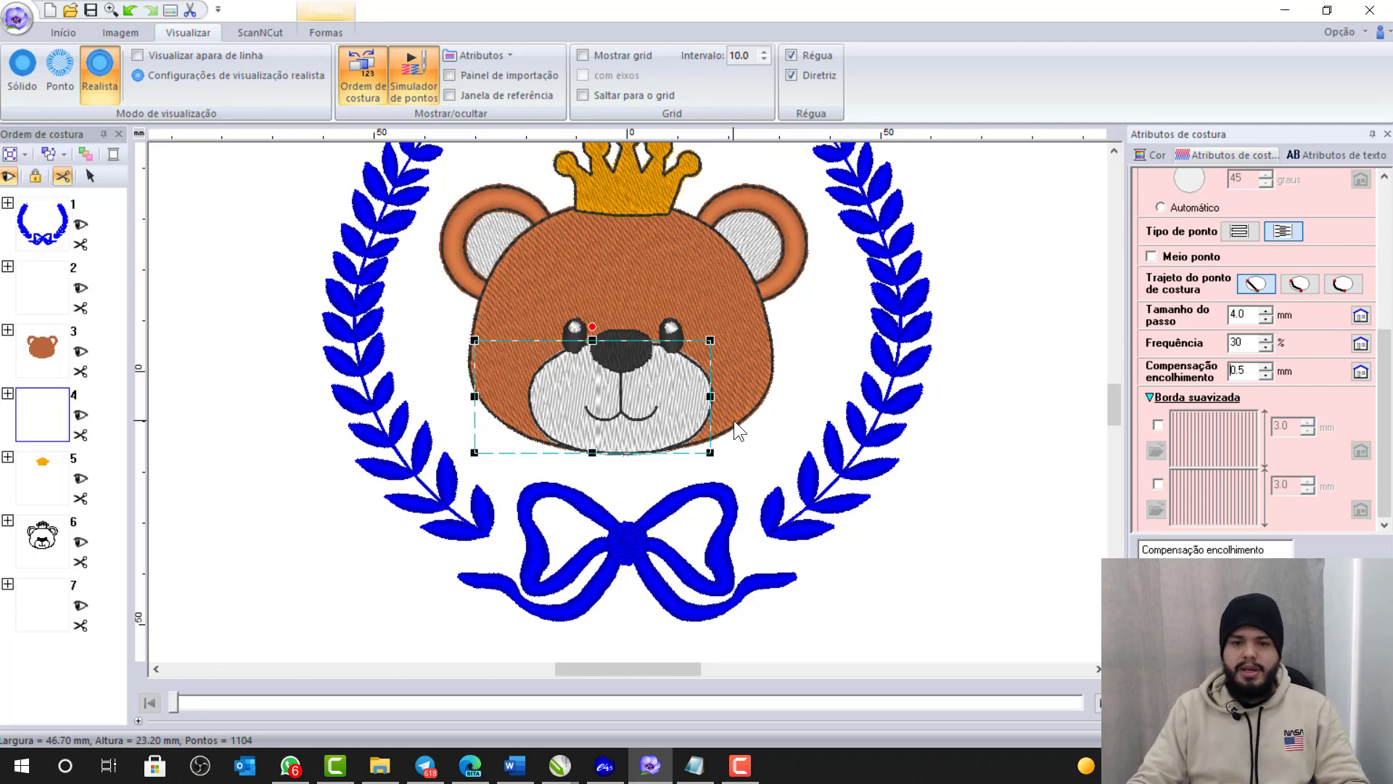
- Mark item 7, converting to stitches, as OK in the Notepad checklist and return to the embroidery design
click(704, 758)
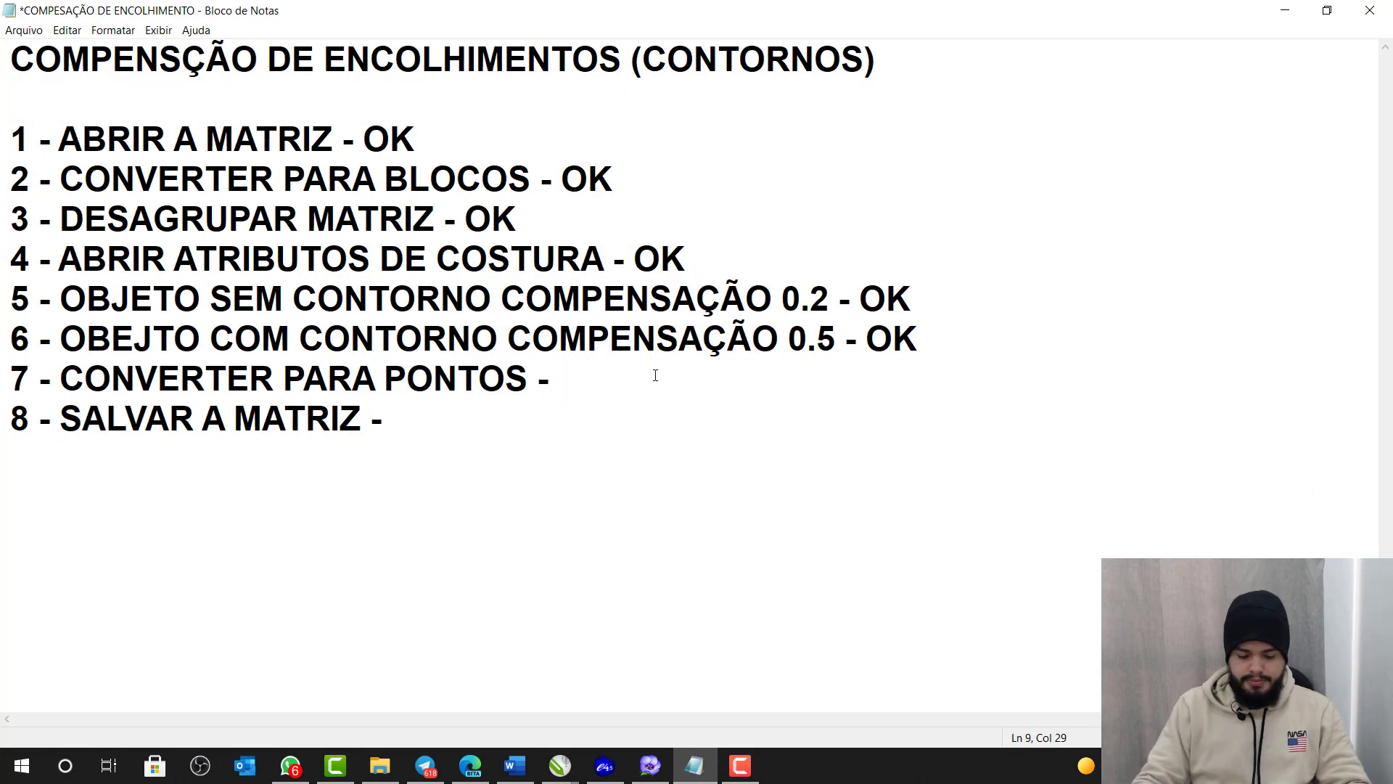
text(OK)
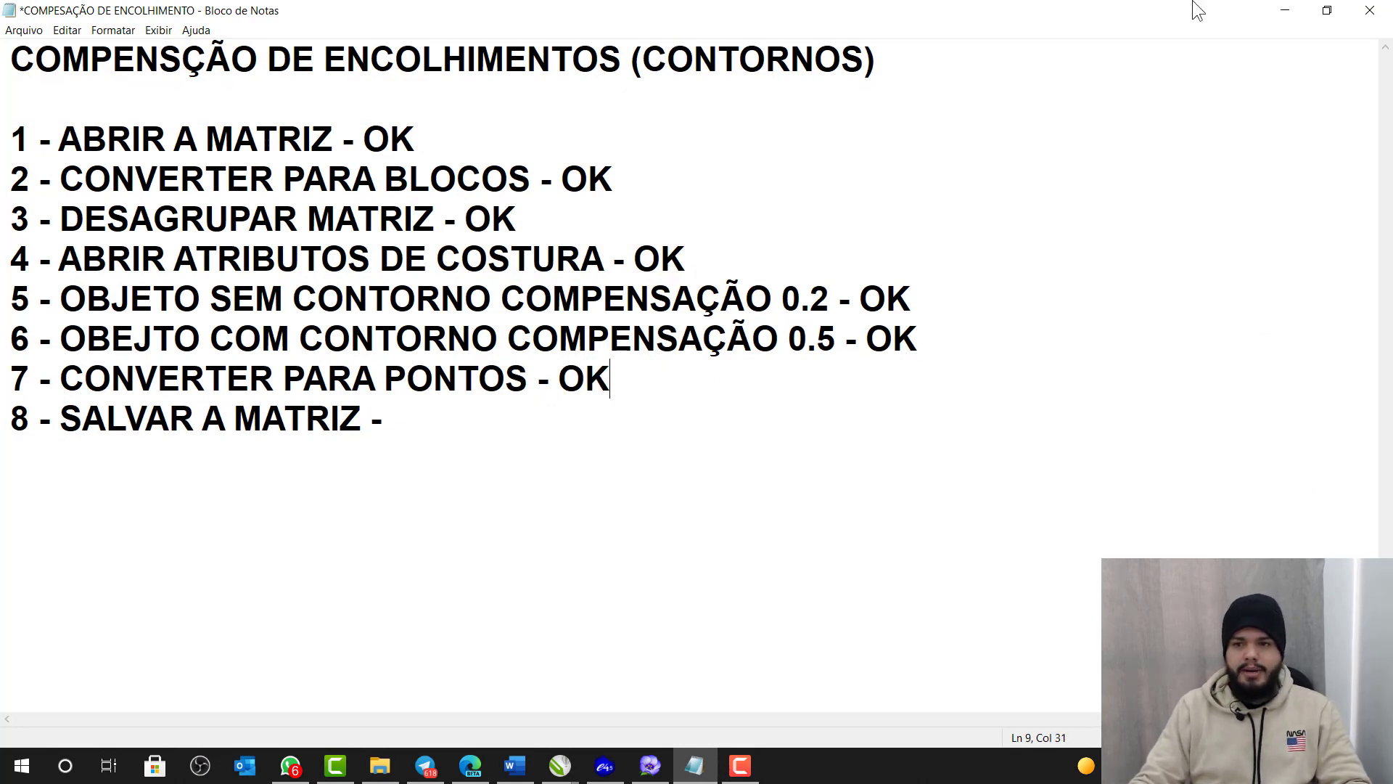
click(1284, 10)
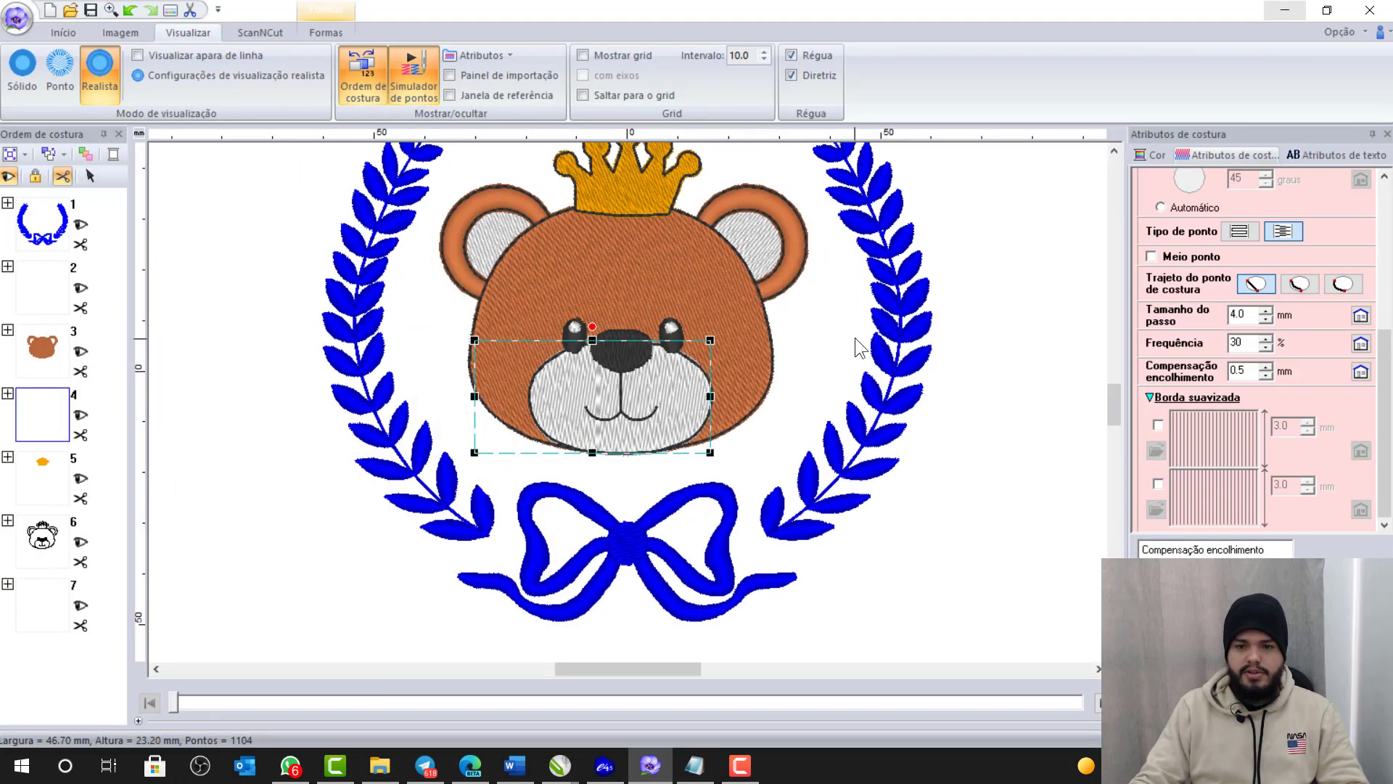
- Select the whole bear, crown and wreath design and convert it to stitches
scroll(859, 346, down, 1)
scroll(651, 309, down, 1)
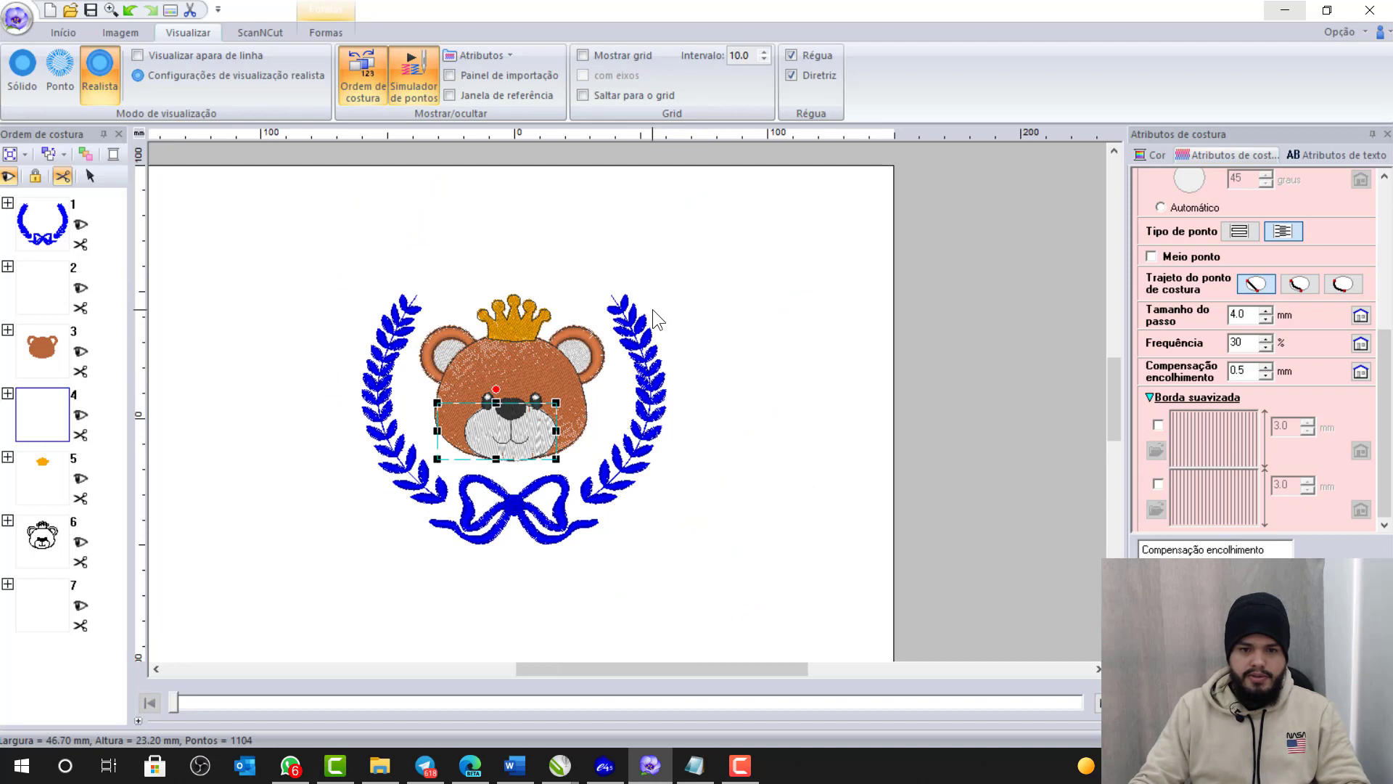
drag(290, 225, 802, 596)
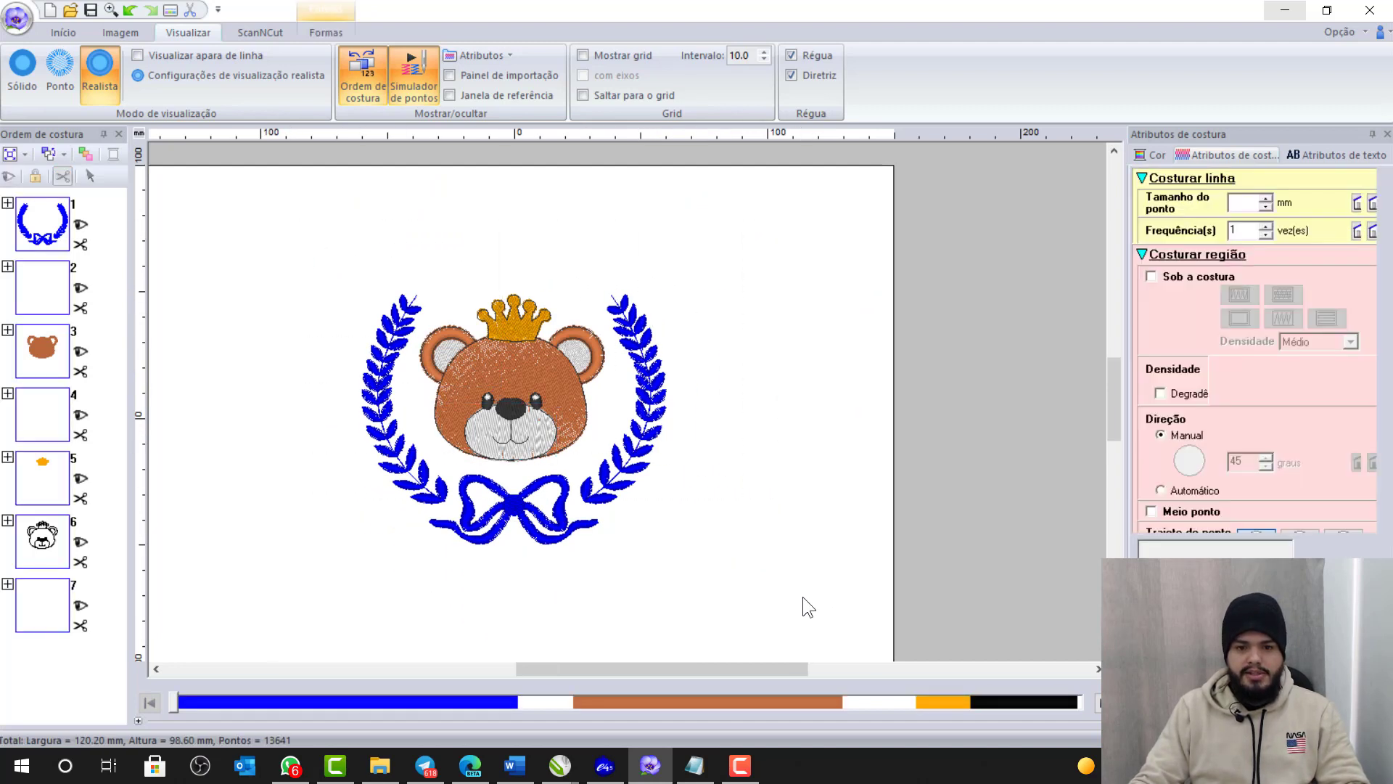
right_click(629, 442)
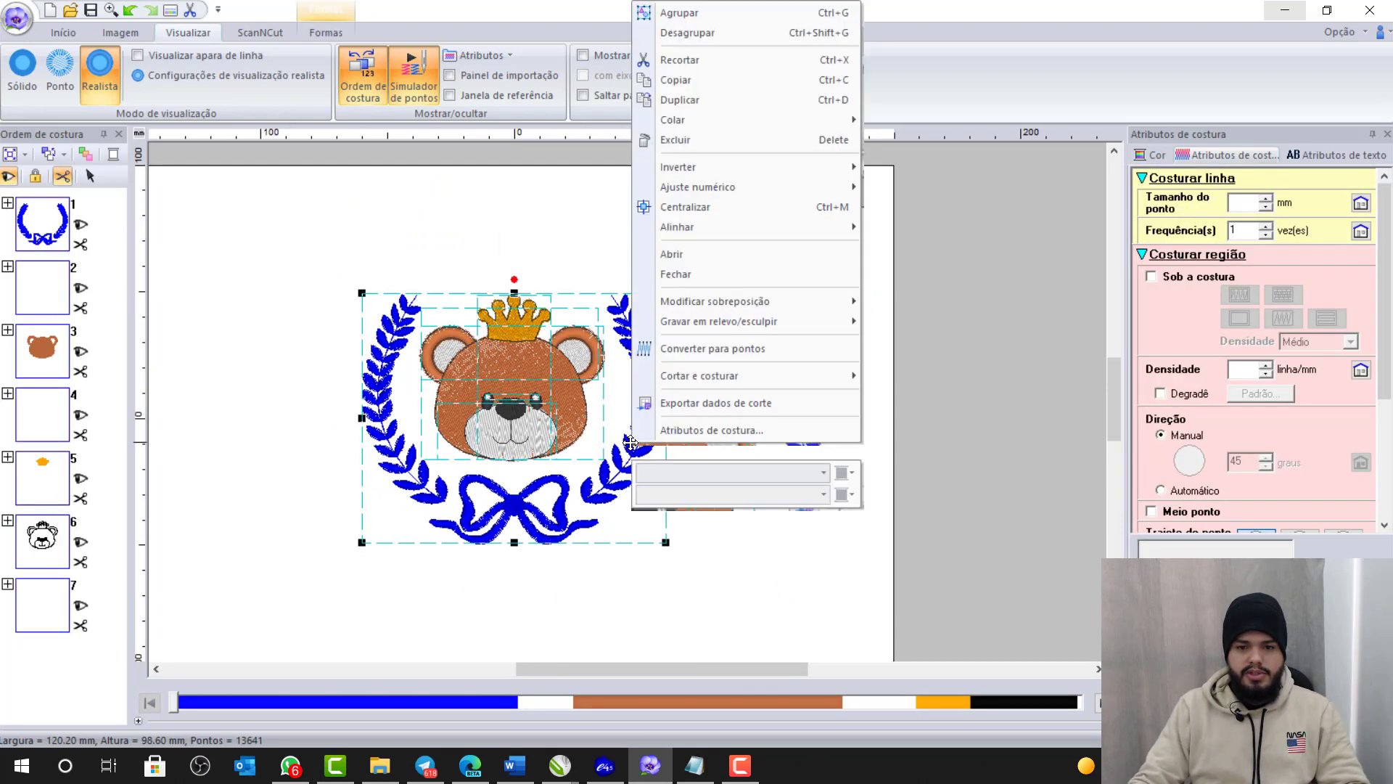
click(694, 350)
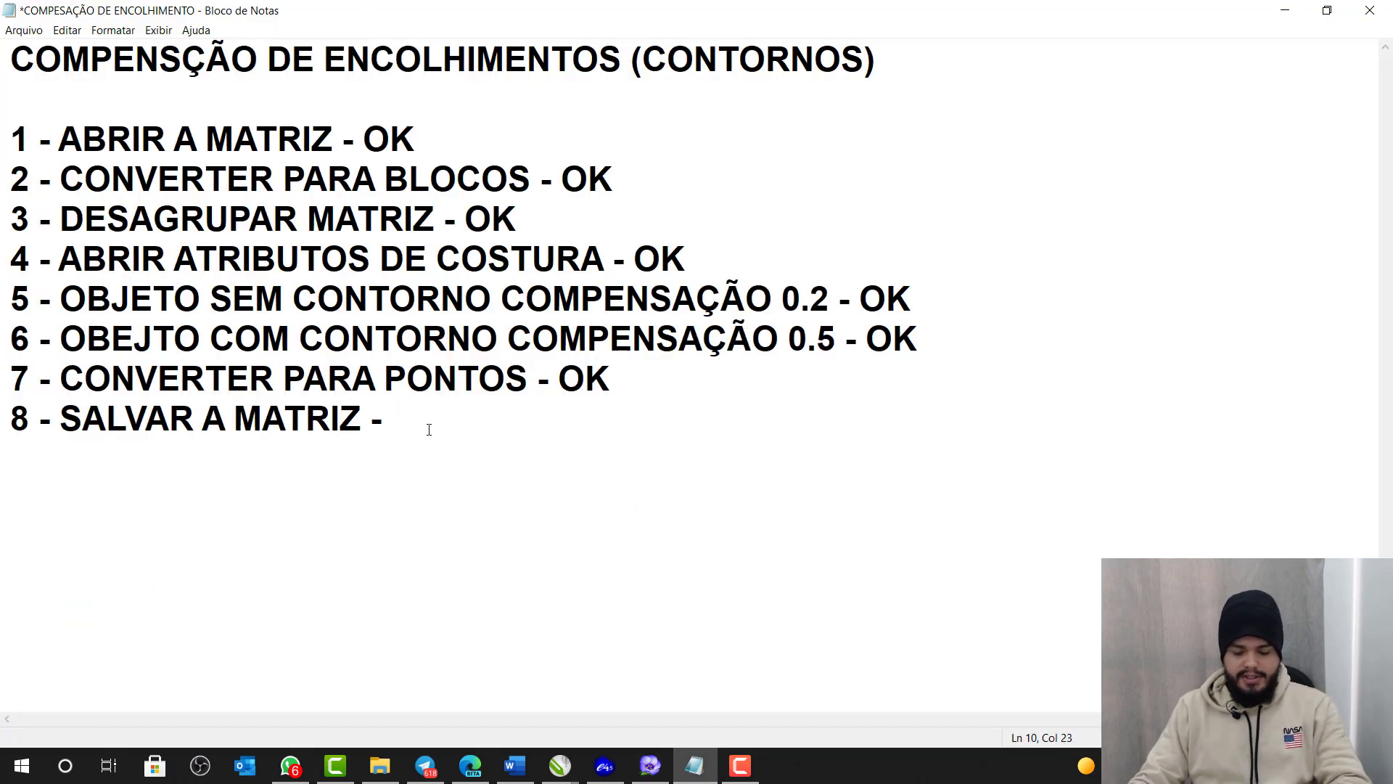
- Mark item 8, saving the design, as OK in the Notepad checklist and return to the embroidery design
text(OK)
click(1367, 13)
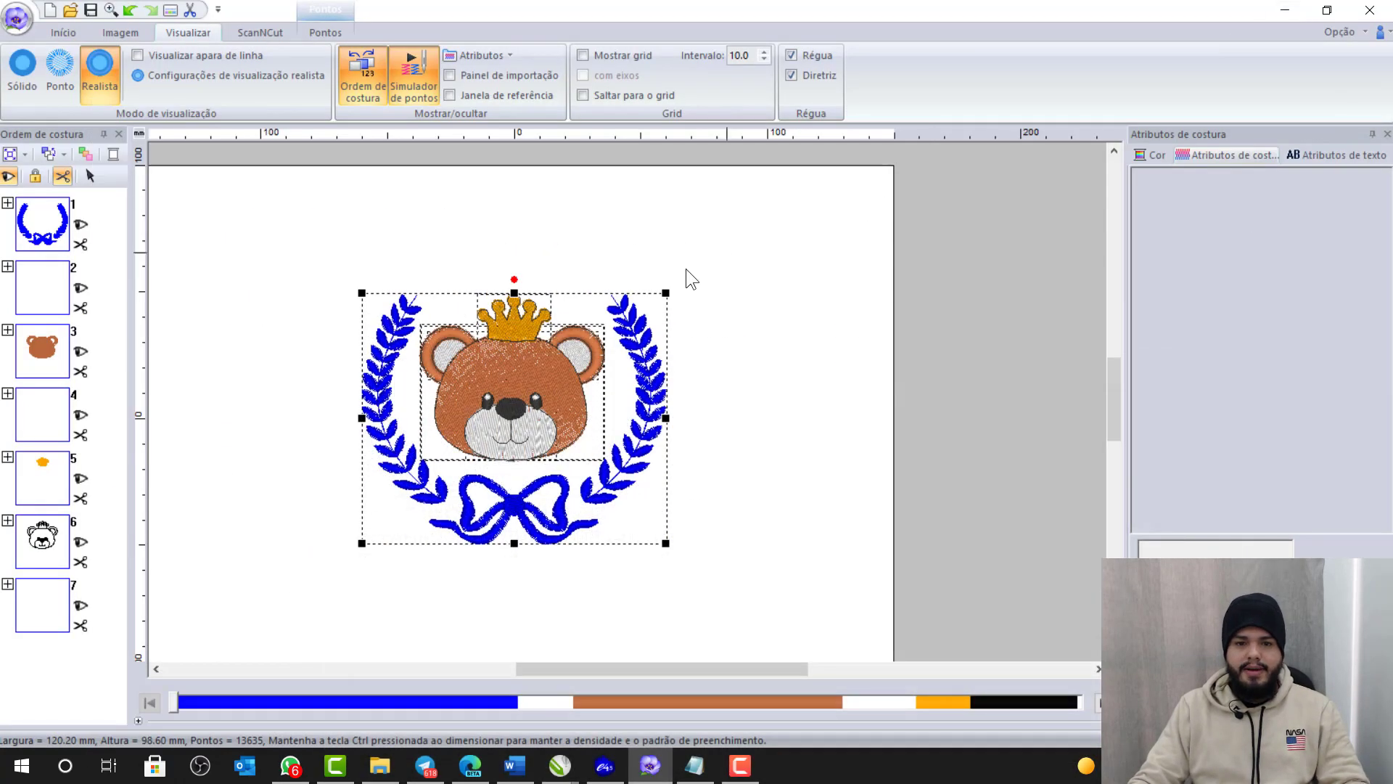
- Set the design page's hoop size to 180 x 130 mm in the design settings
scroll(507, 340, down, 3)
scroll(637, 426, up, 2)
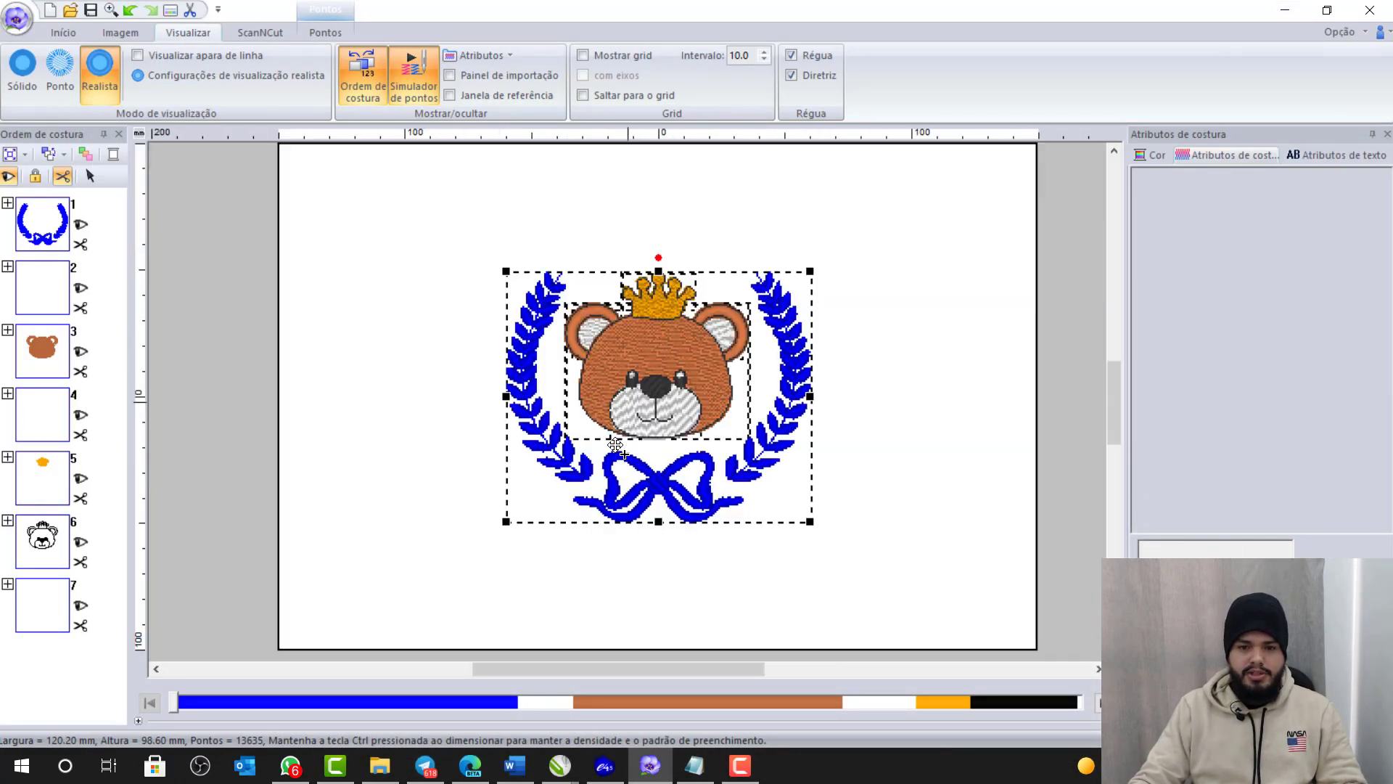
click(17, 18)
click(107, 305)
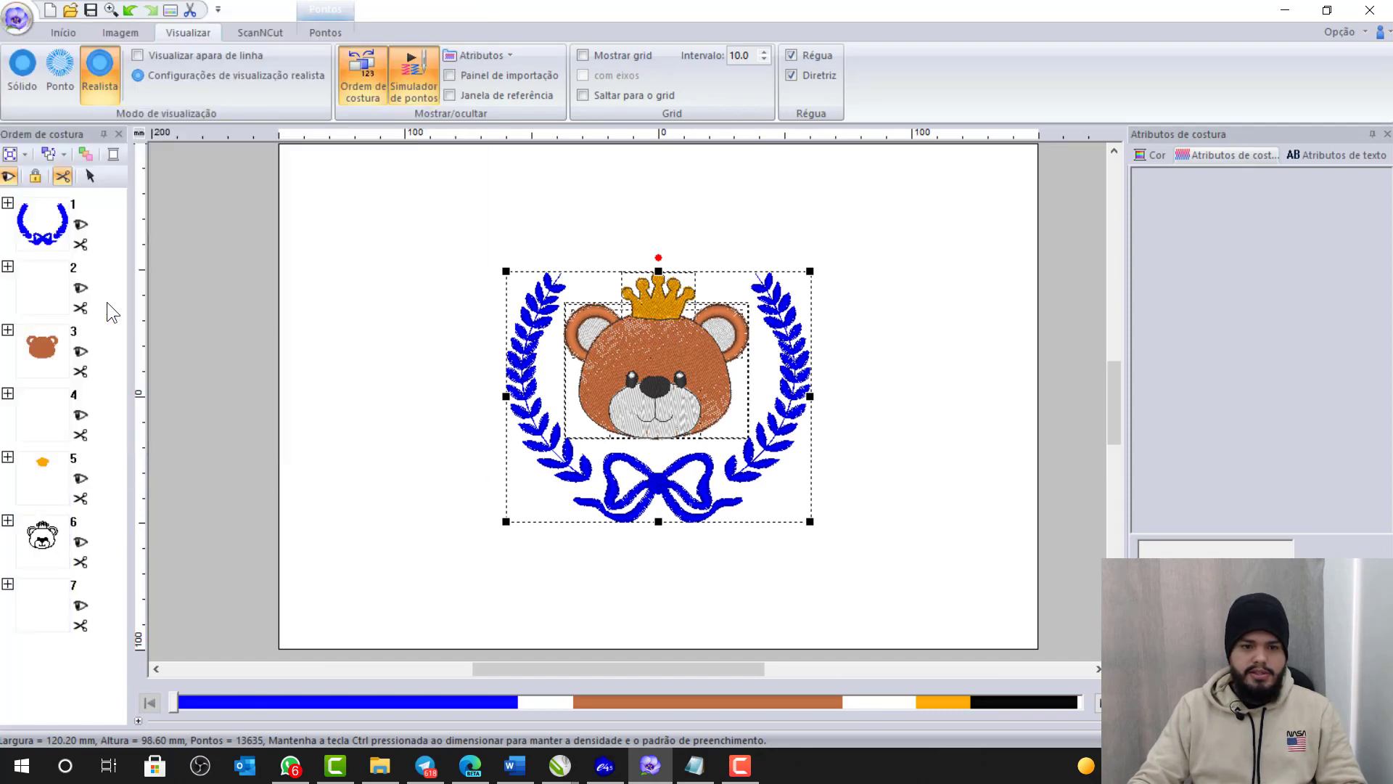
click(851, 316)
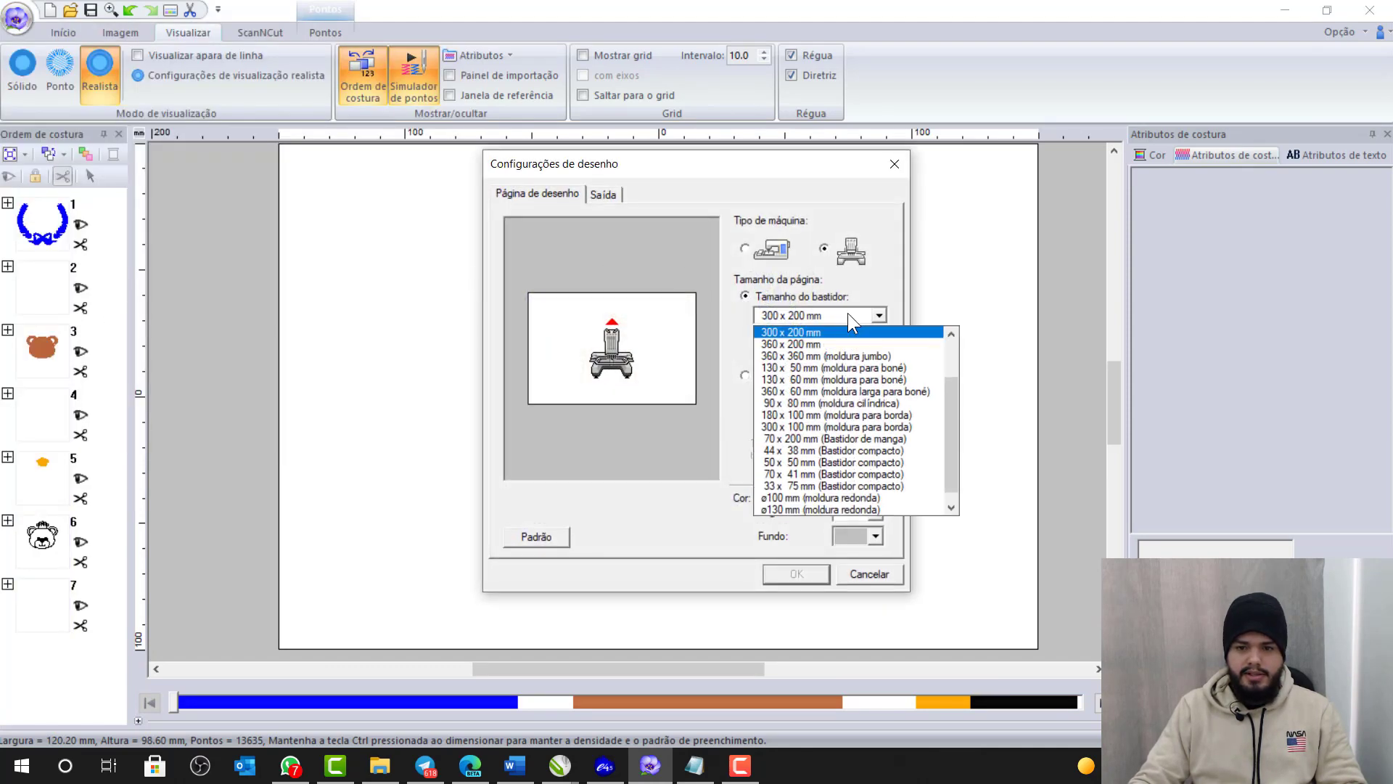
click(811, 342)
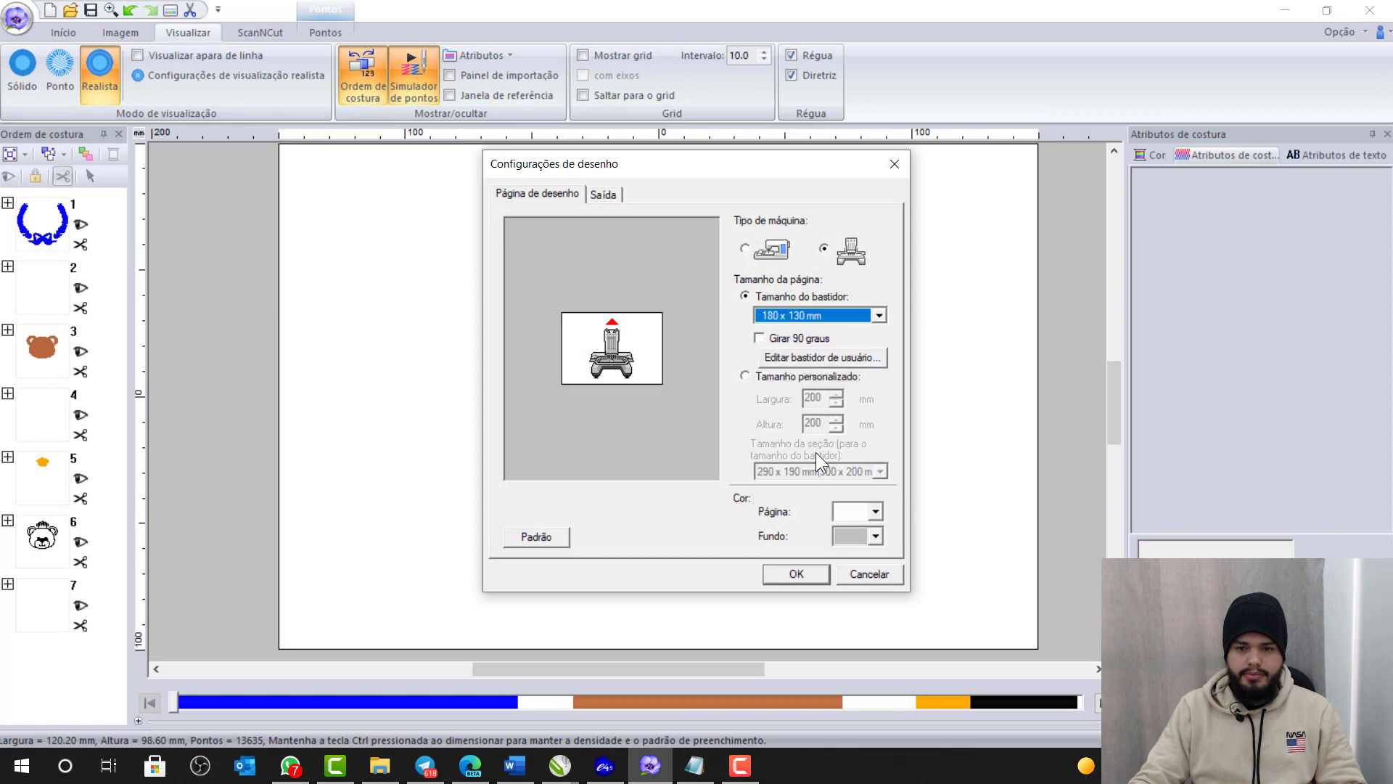
click(796, 572)
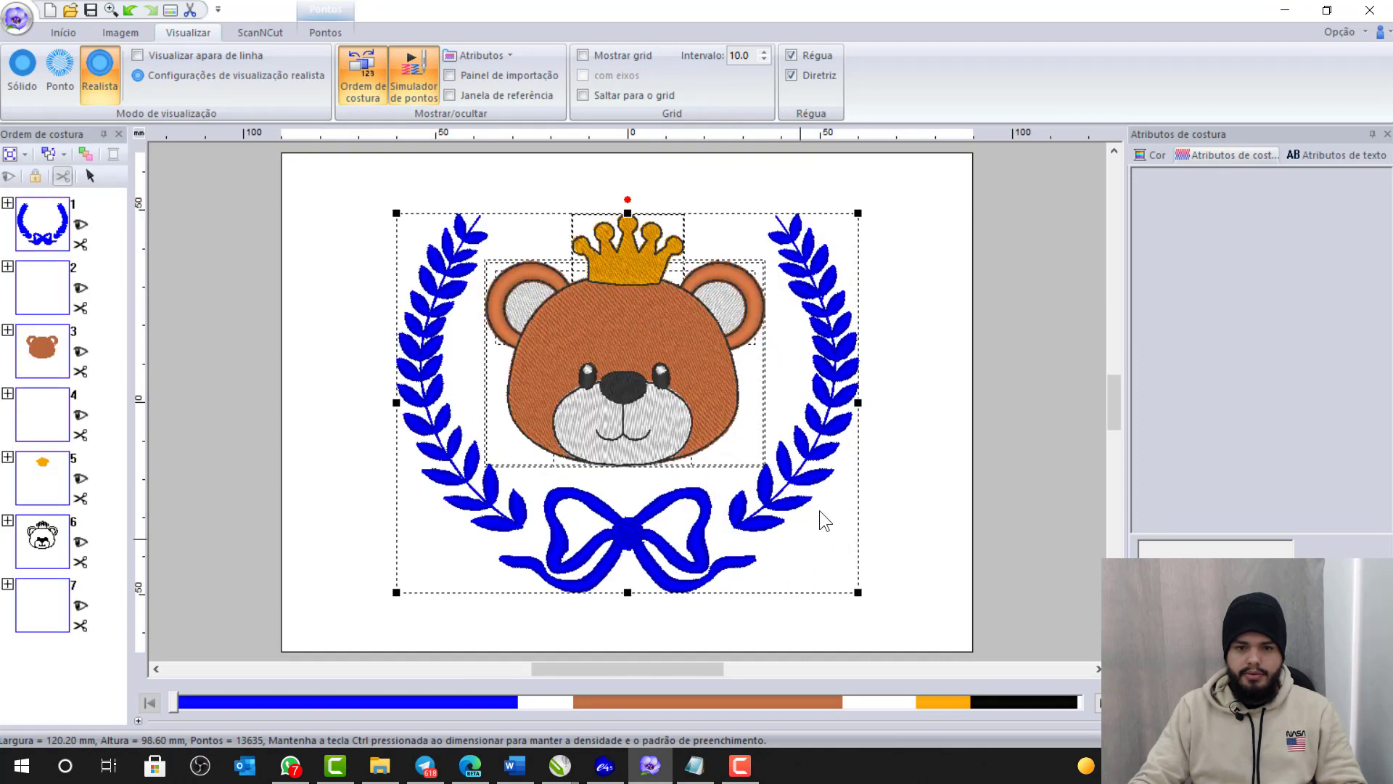
- Center the whole bear, crown and wreath design on the page and deselect it
right_click(818, 320)
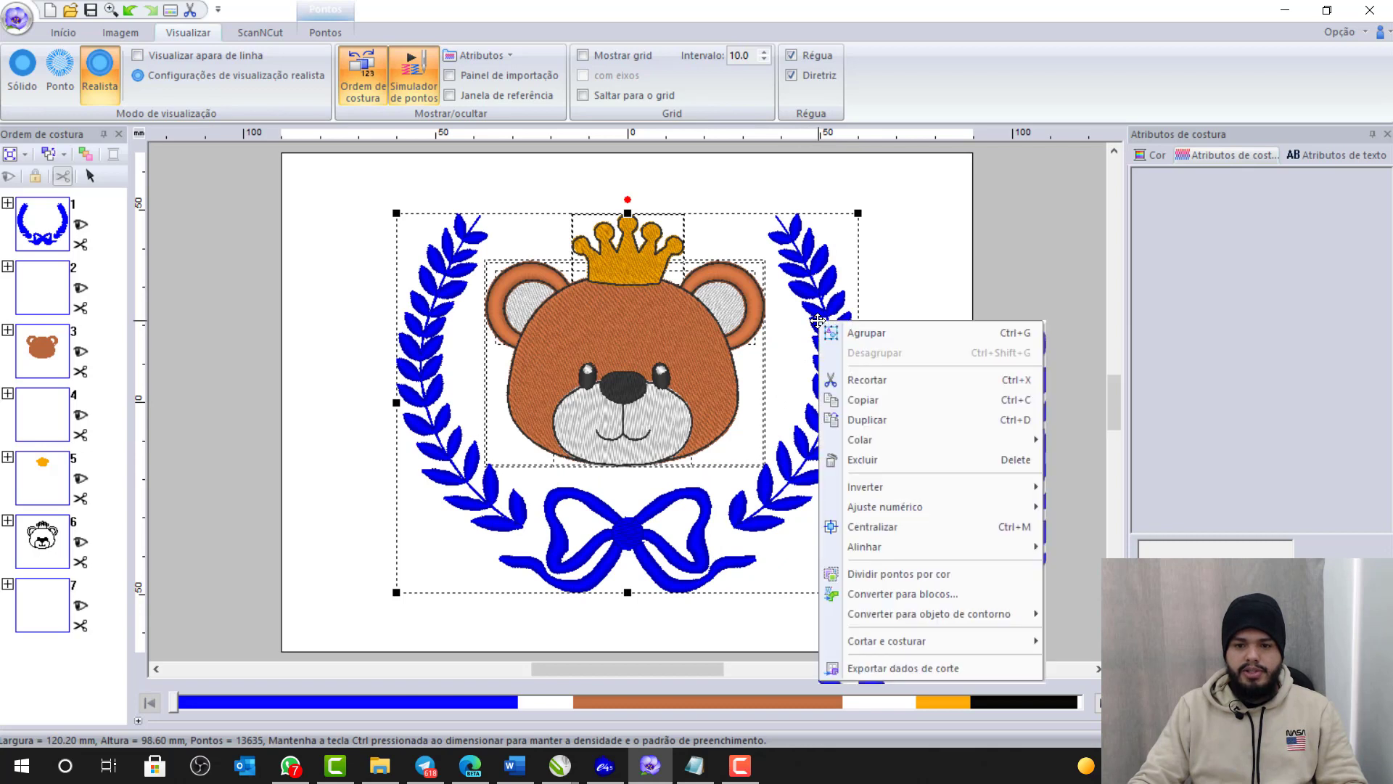
click(878, 527)
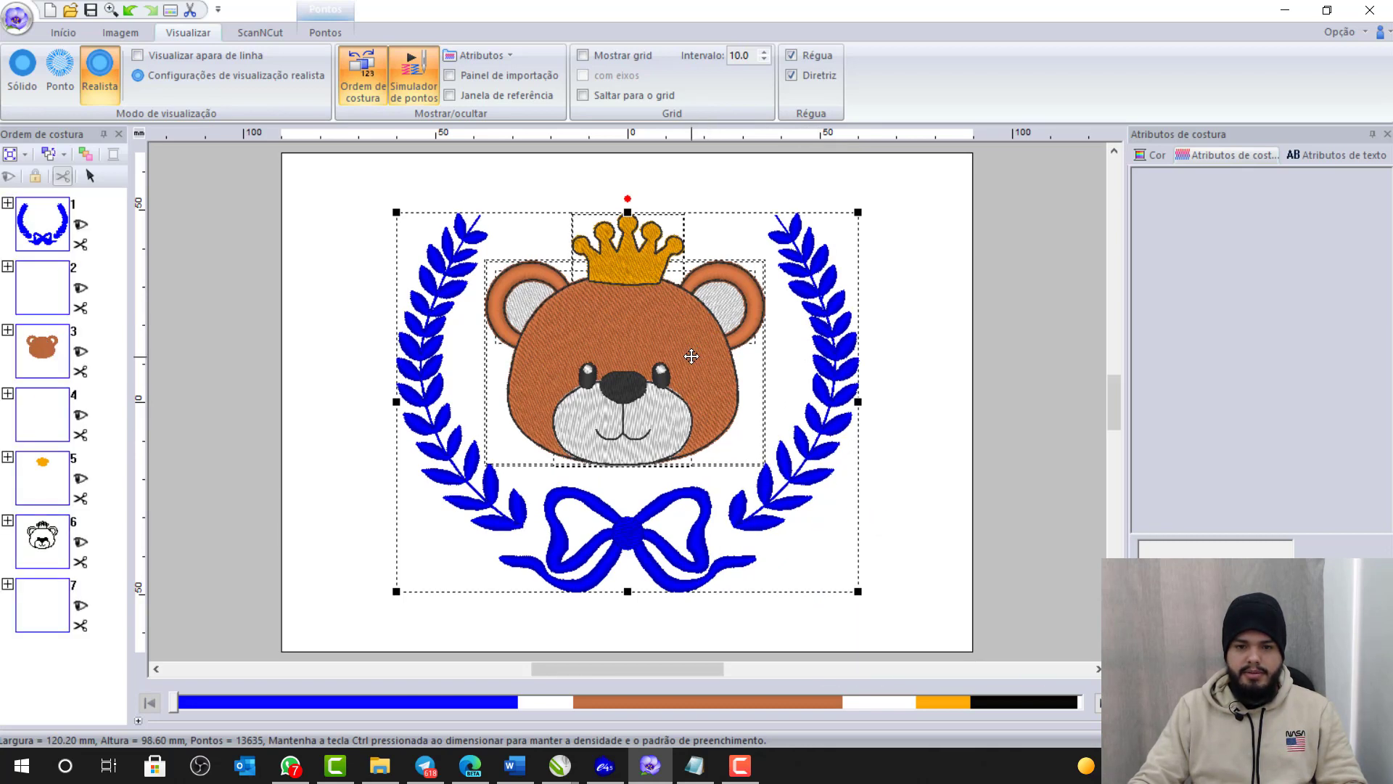
click(939, 225)
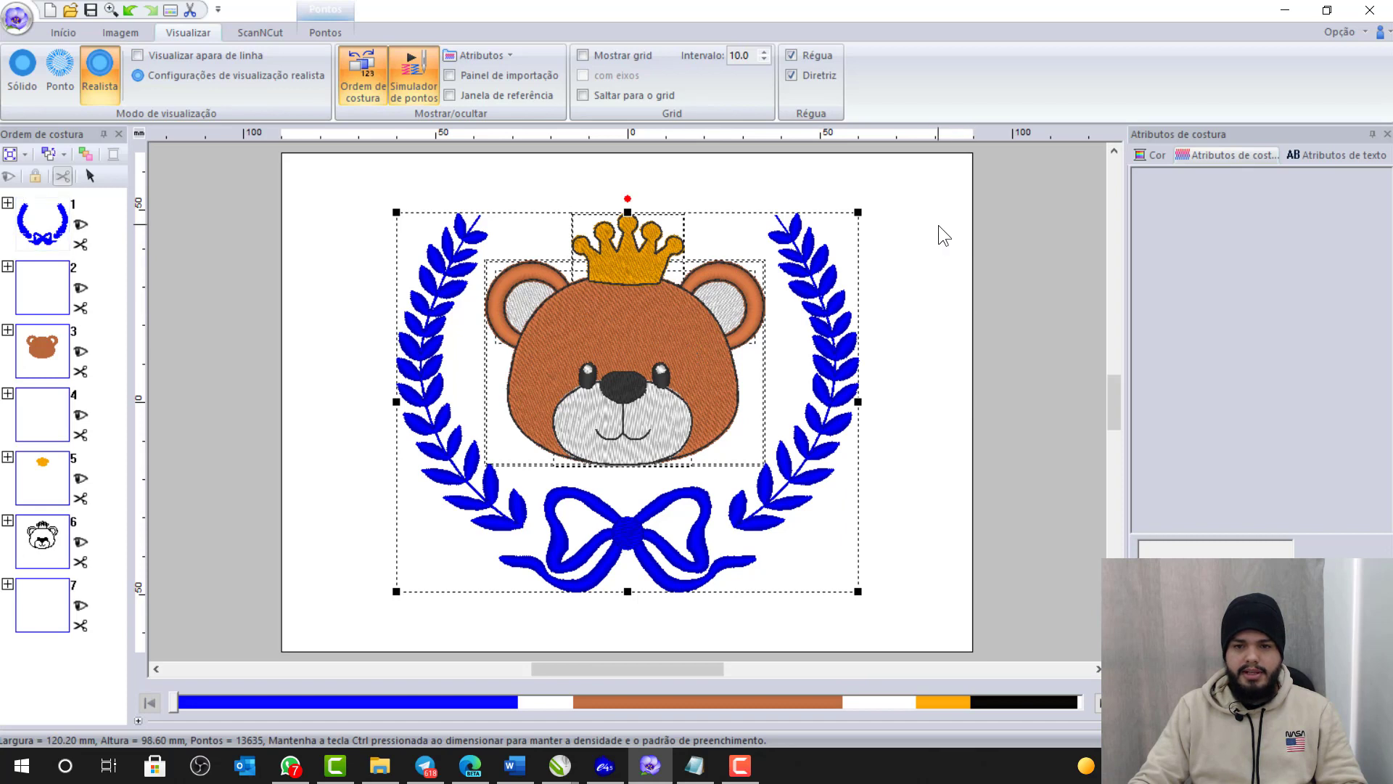
- Save the design to the desktop as URSO in the Layout & Editing Ver.10.0 PES format
click(20, 25)
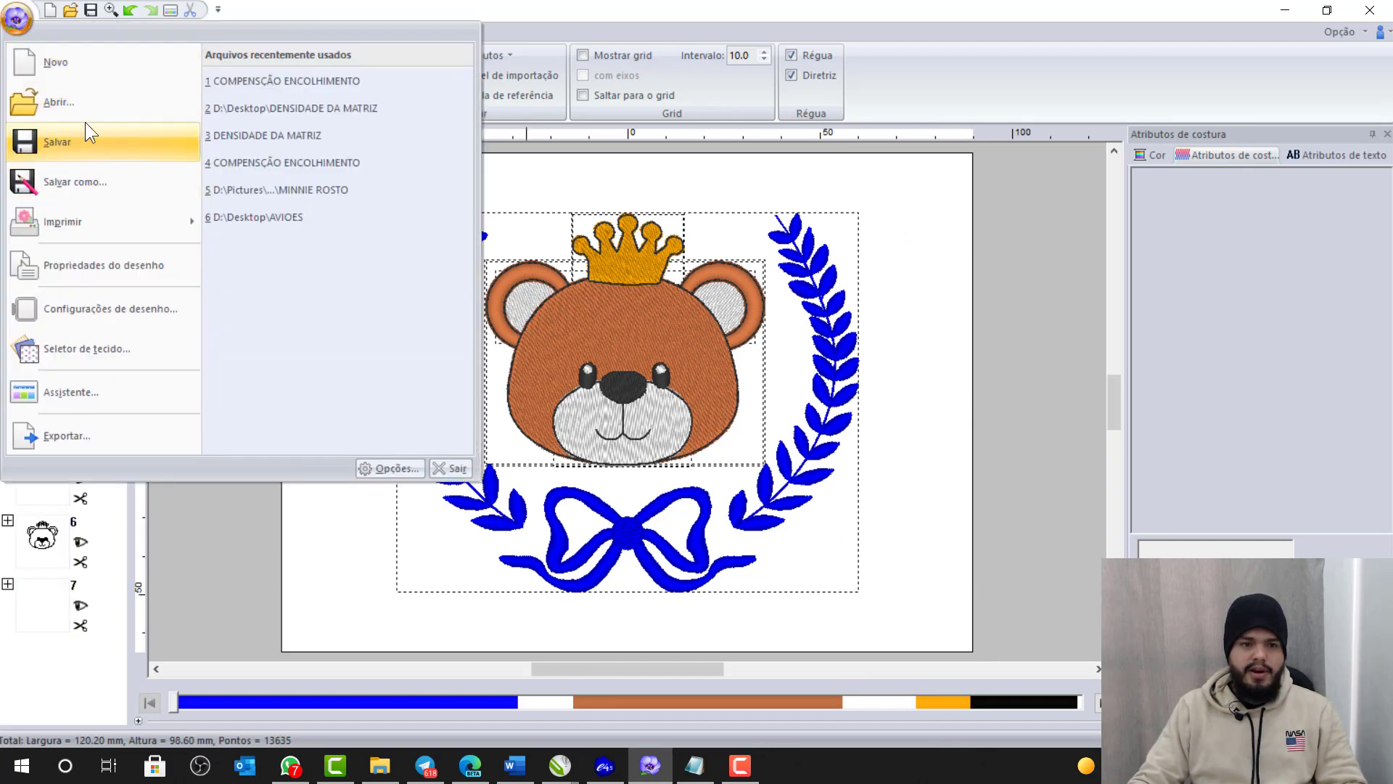
click(99, 173)
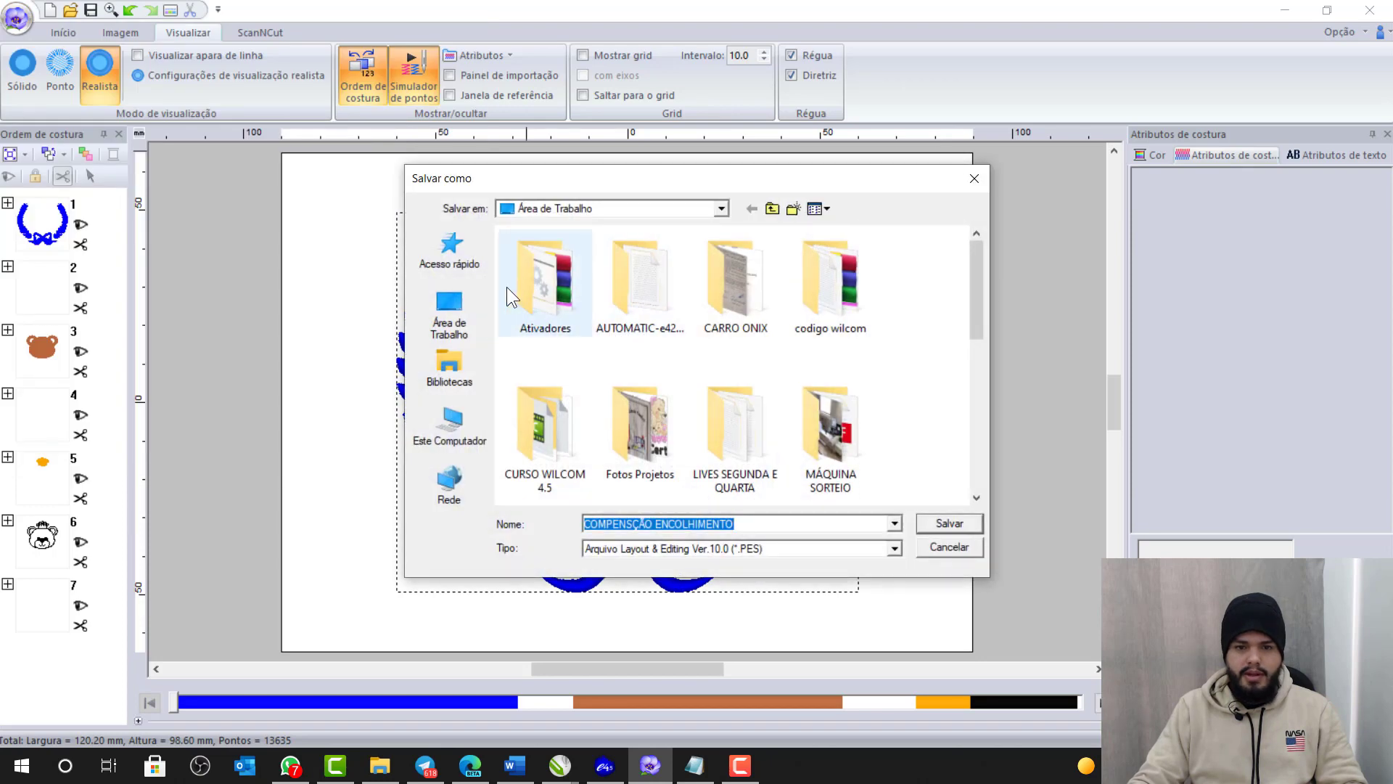
click(458, 306)
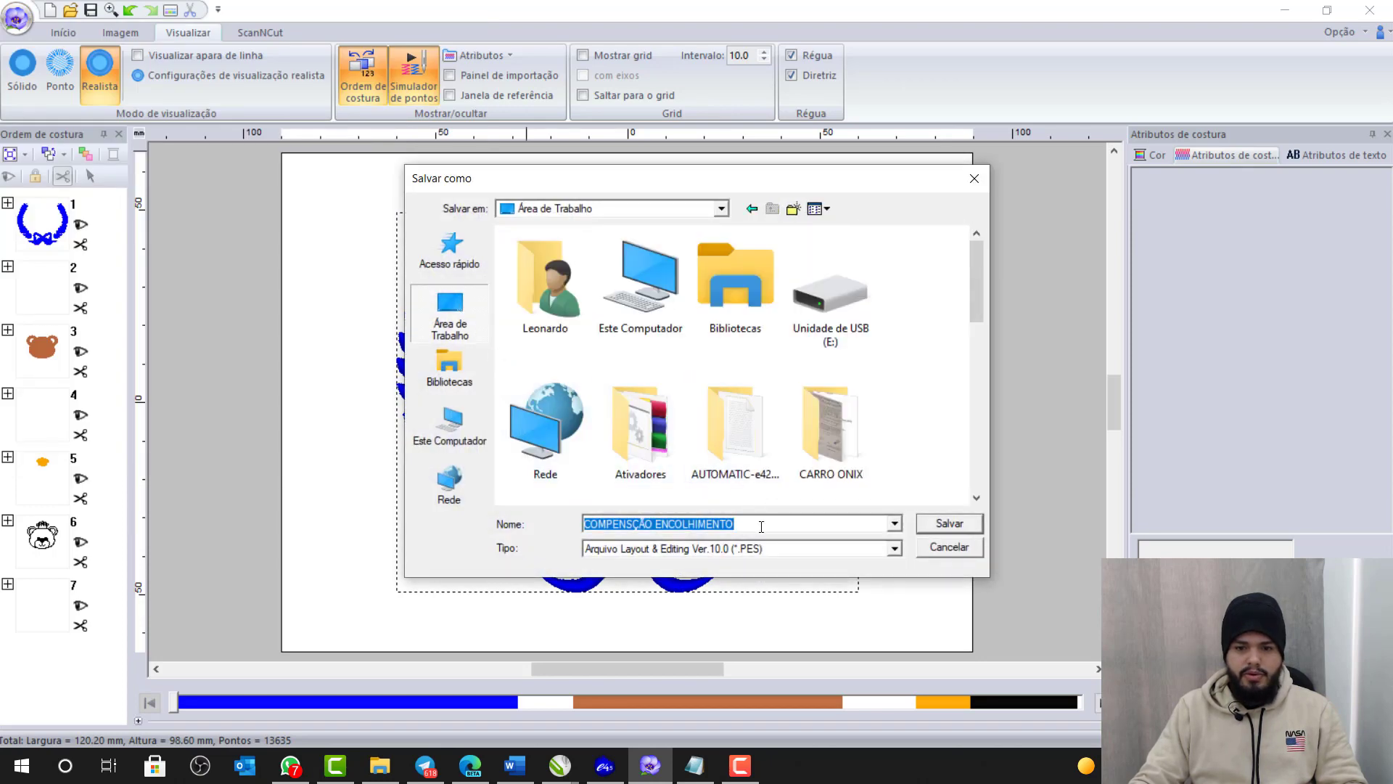
text(URSO)
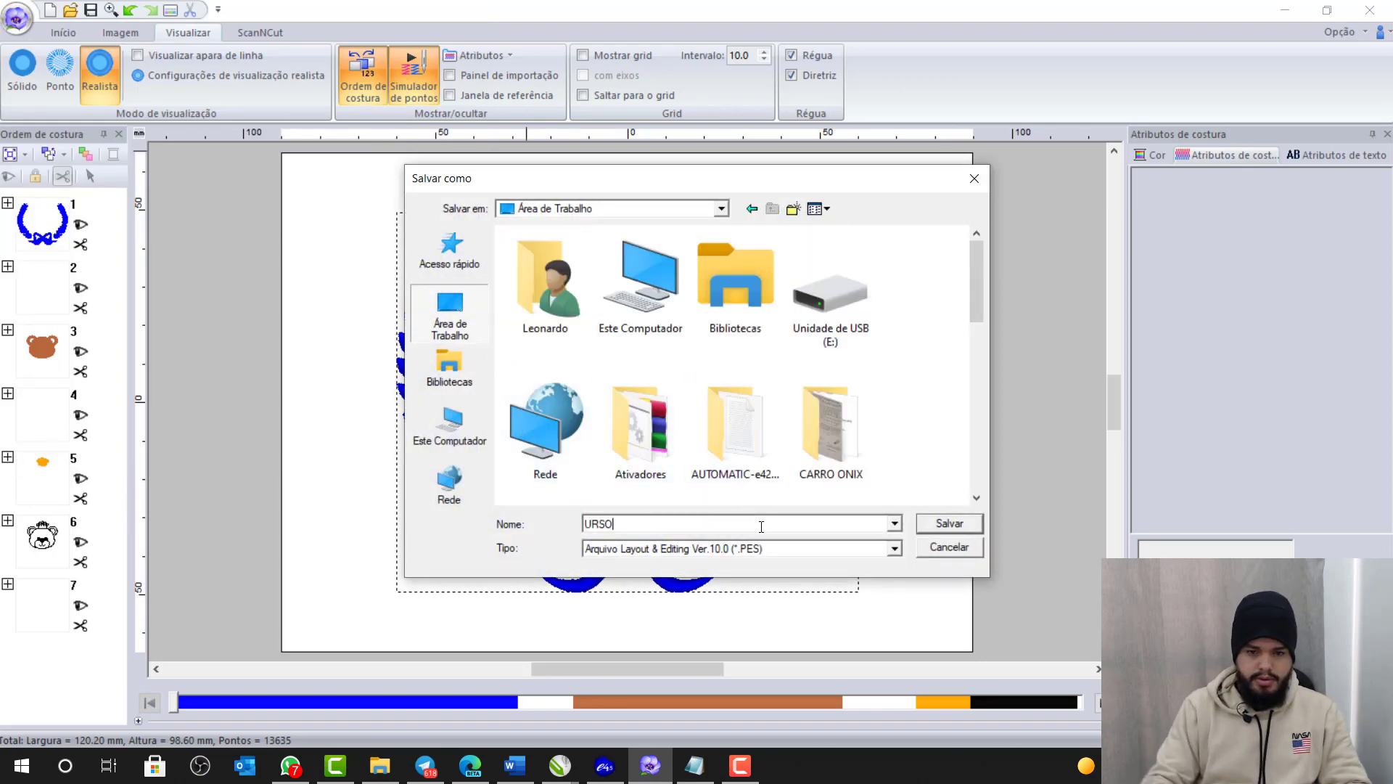
click(966, 524)
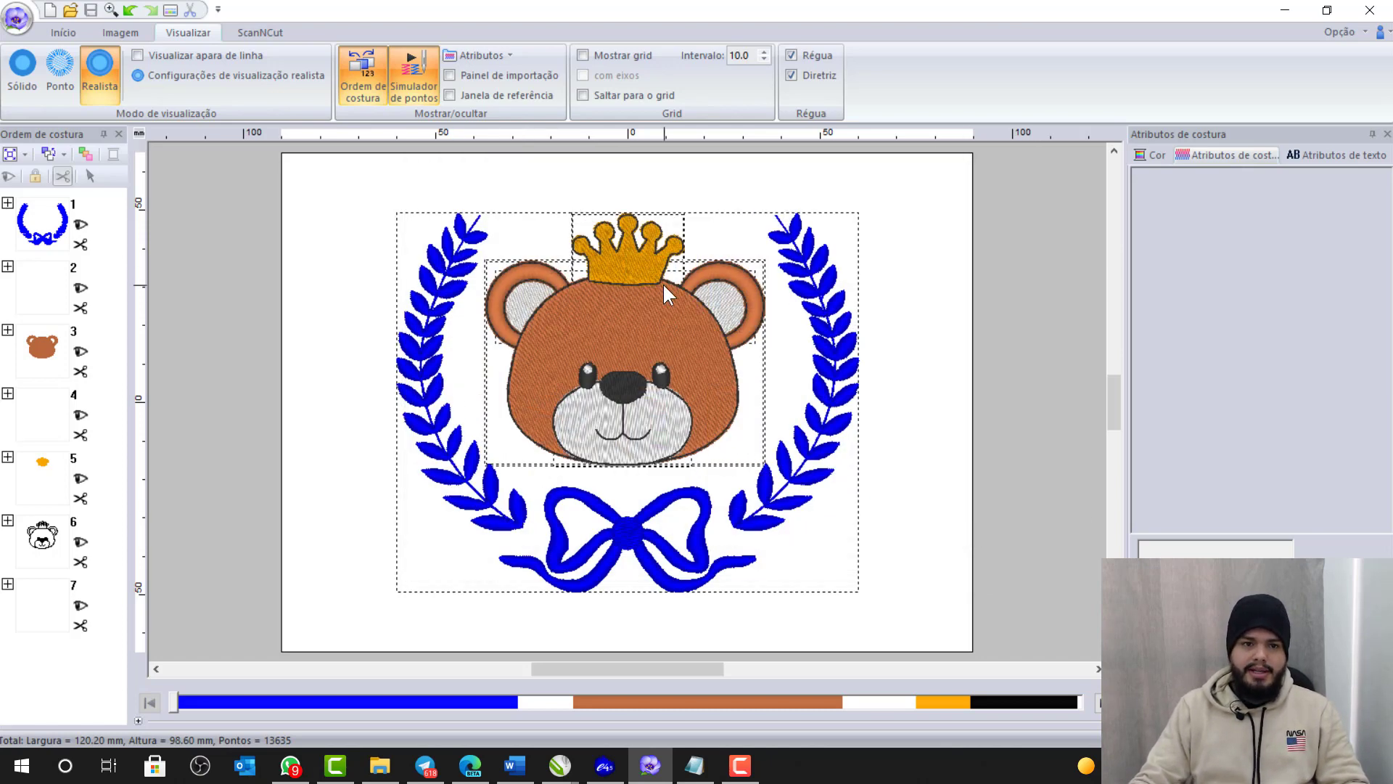
- Export the design to the desktop as URSO.EXP in the Melco EXP format
click(11, 31)
click(95, 434)
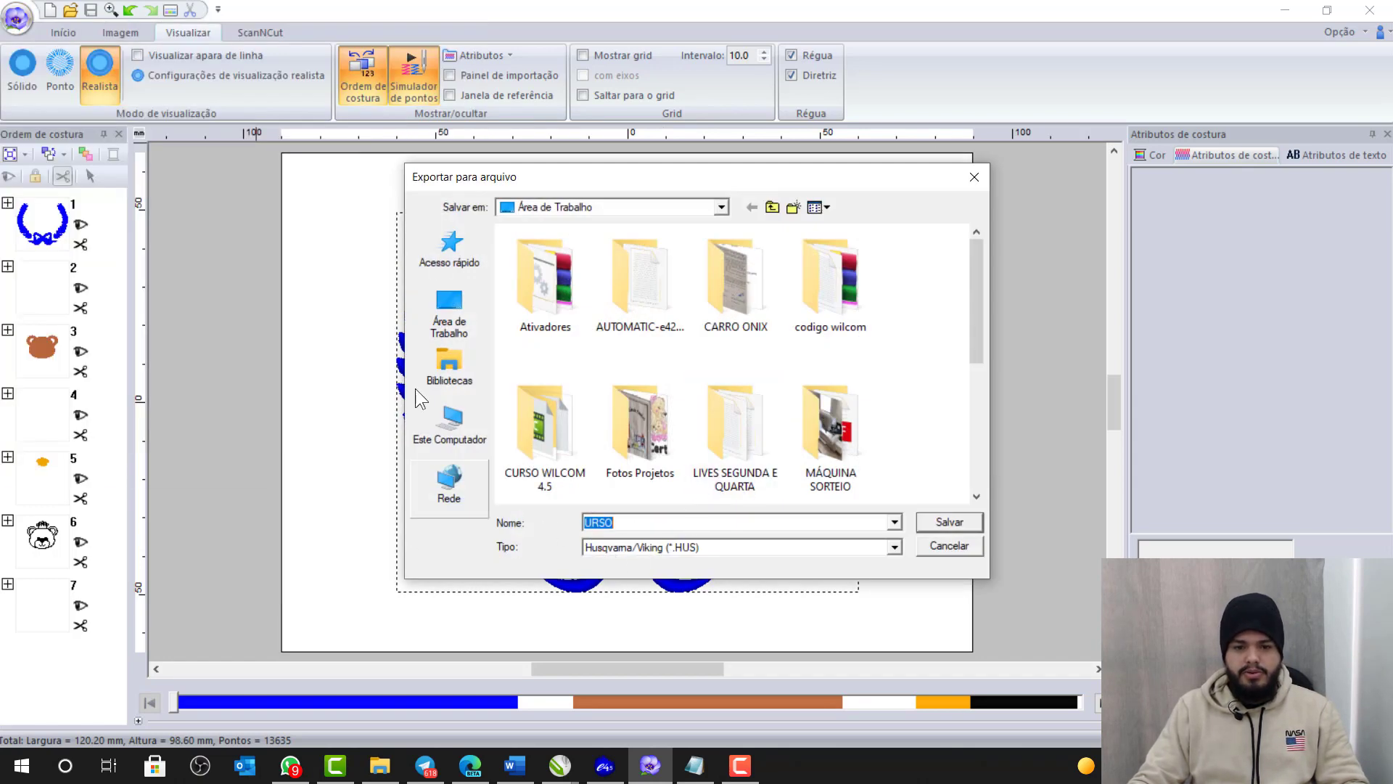
click(637, 547)
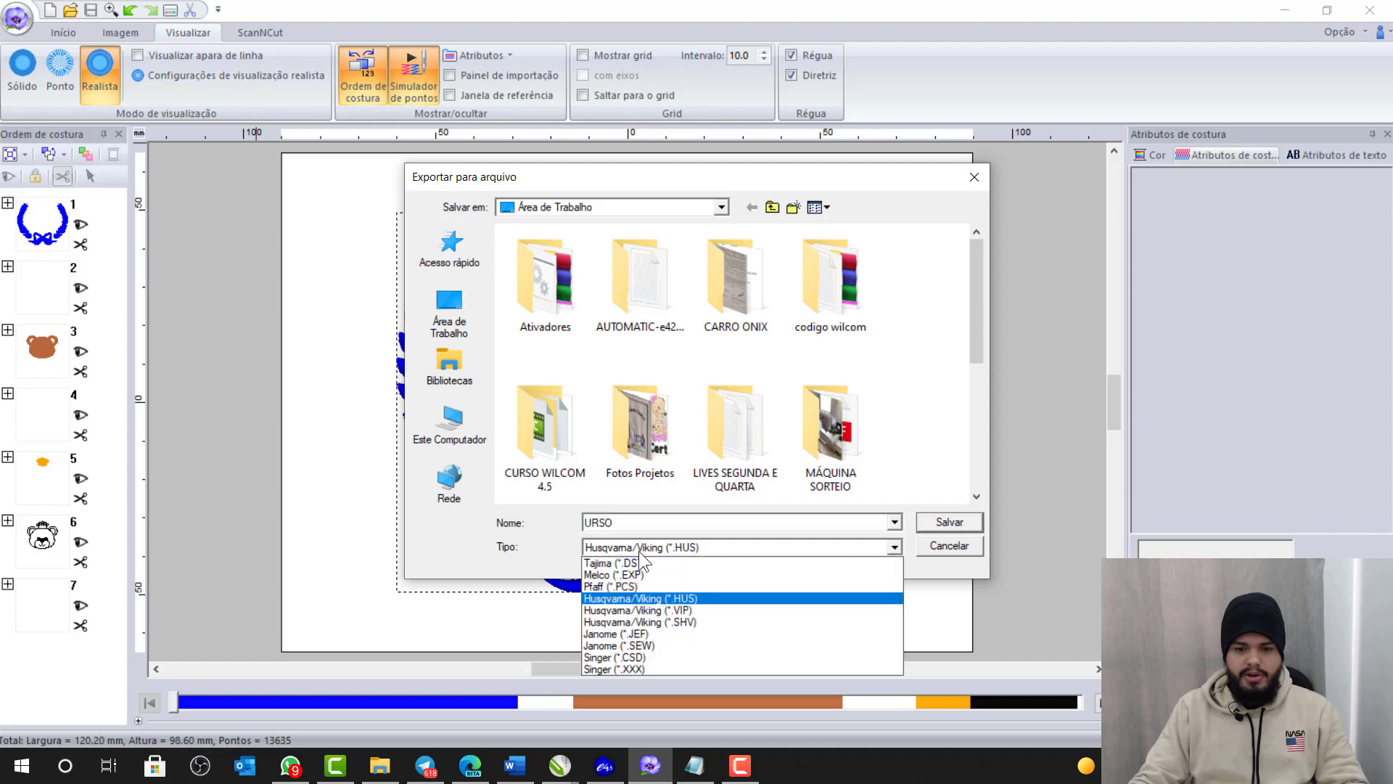
click(645, 573)
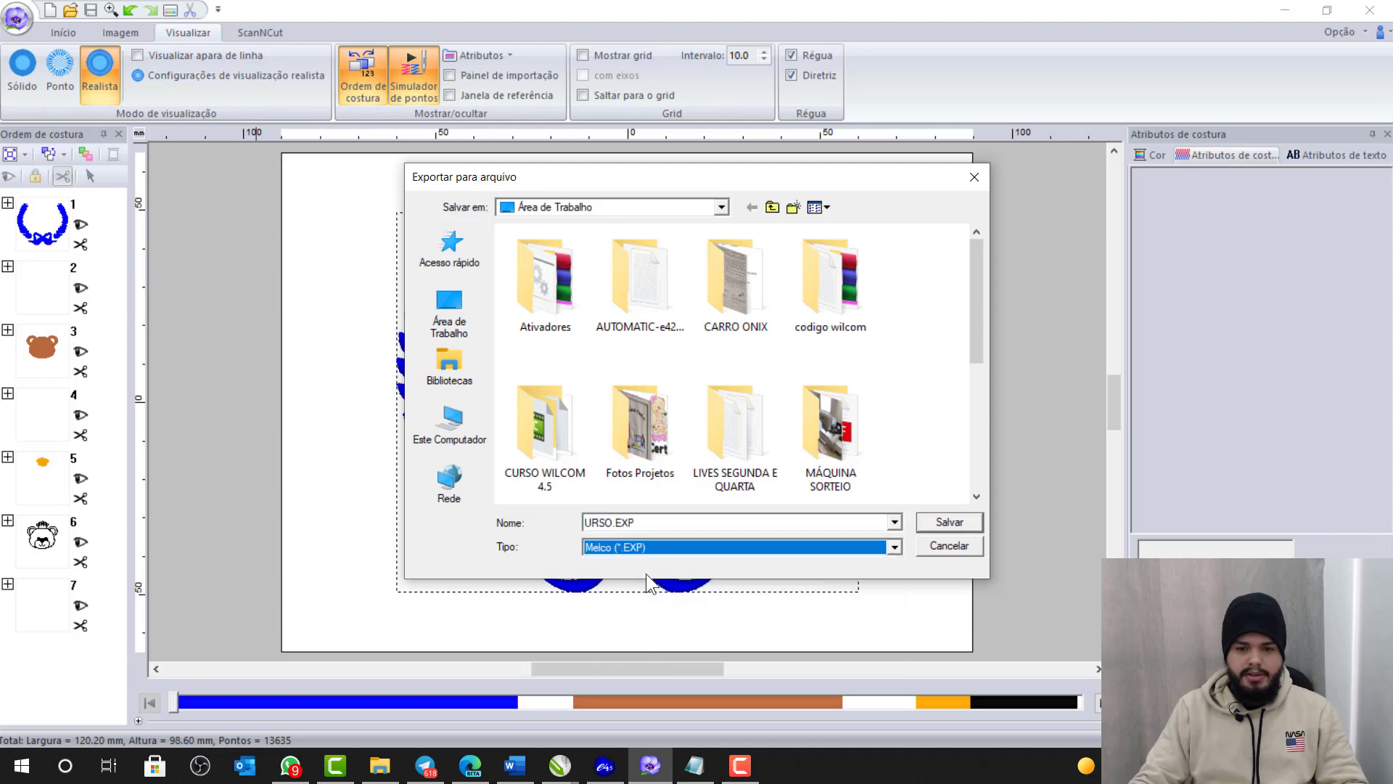
click(947, 521)
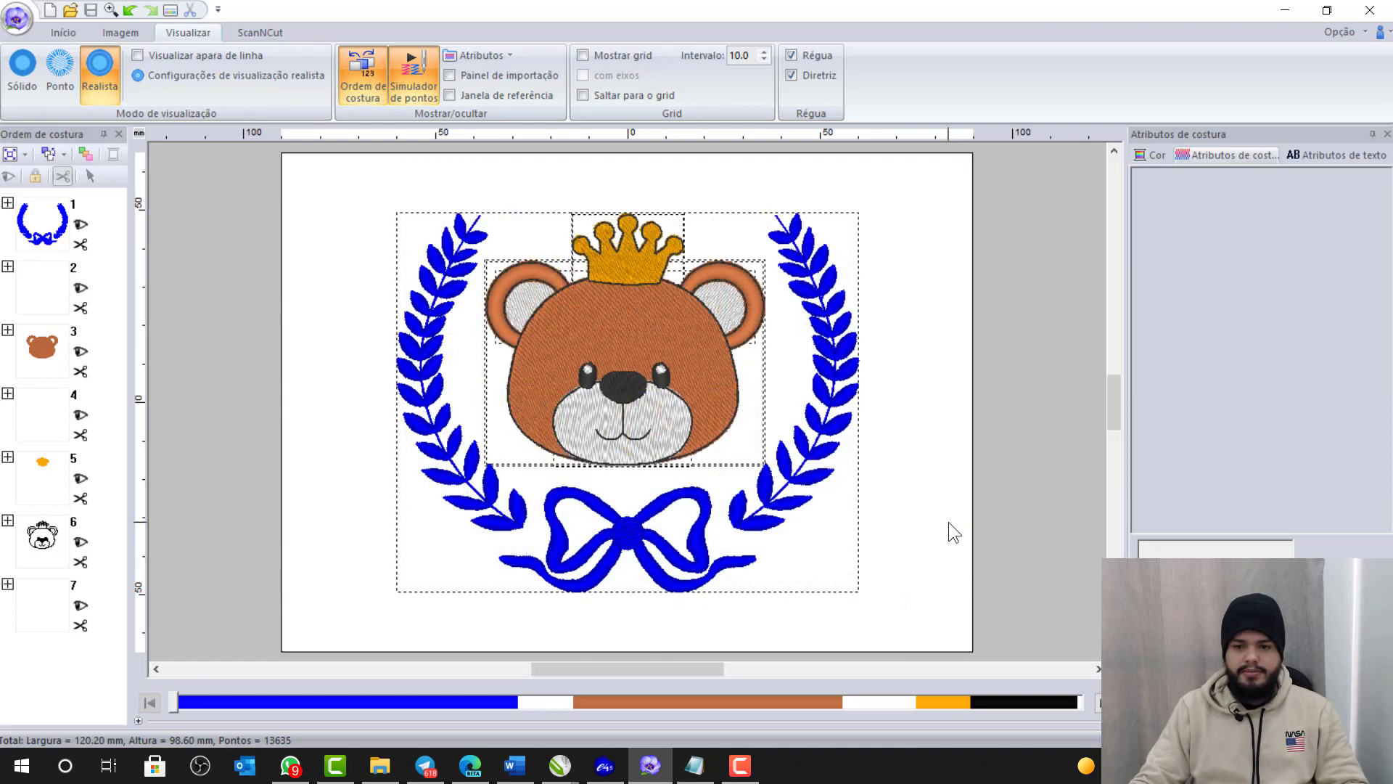
- Switch to the Notepad checklist and review its title and items 1 to 8
click(695, 765)
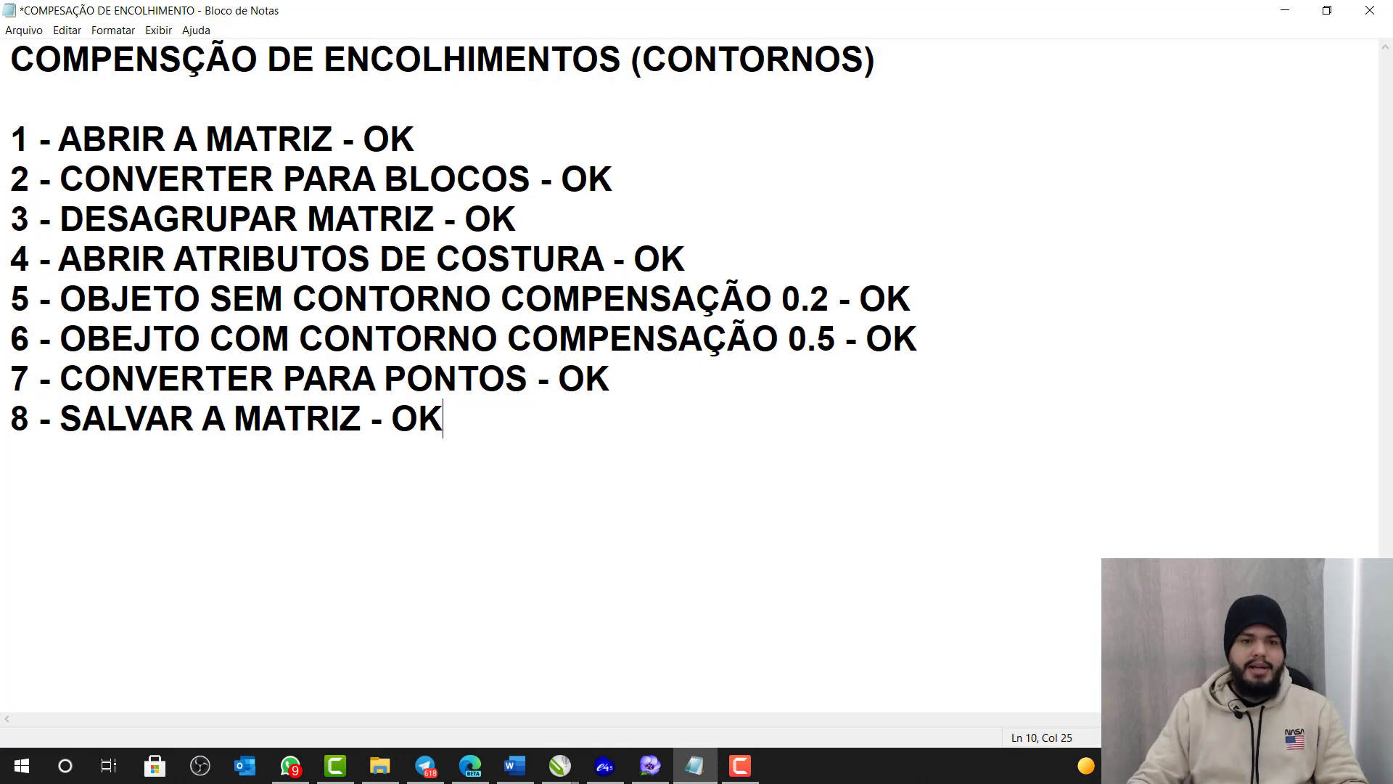
drag(13, 69, 859, 66)
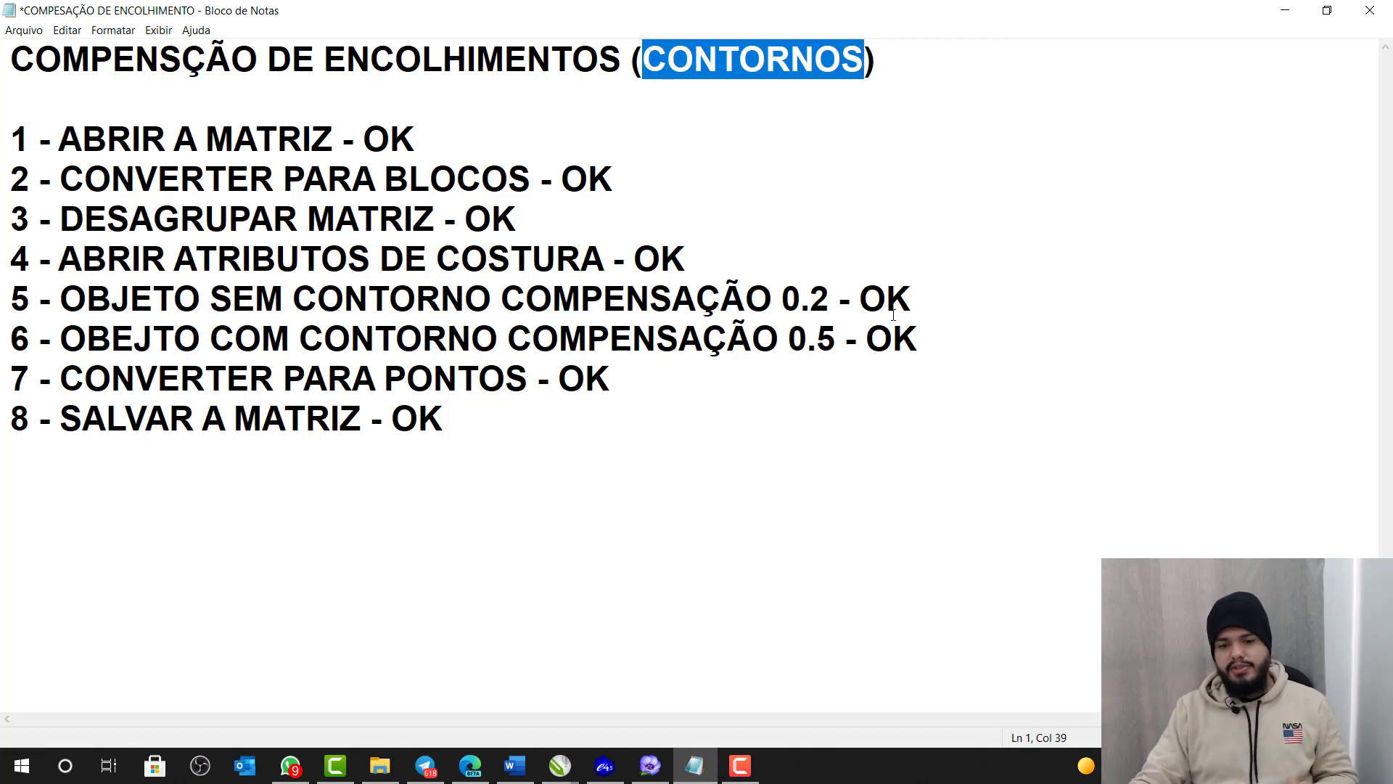
drag(480, 422, 2, 140)
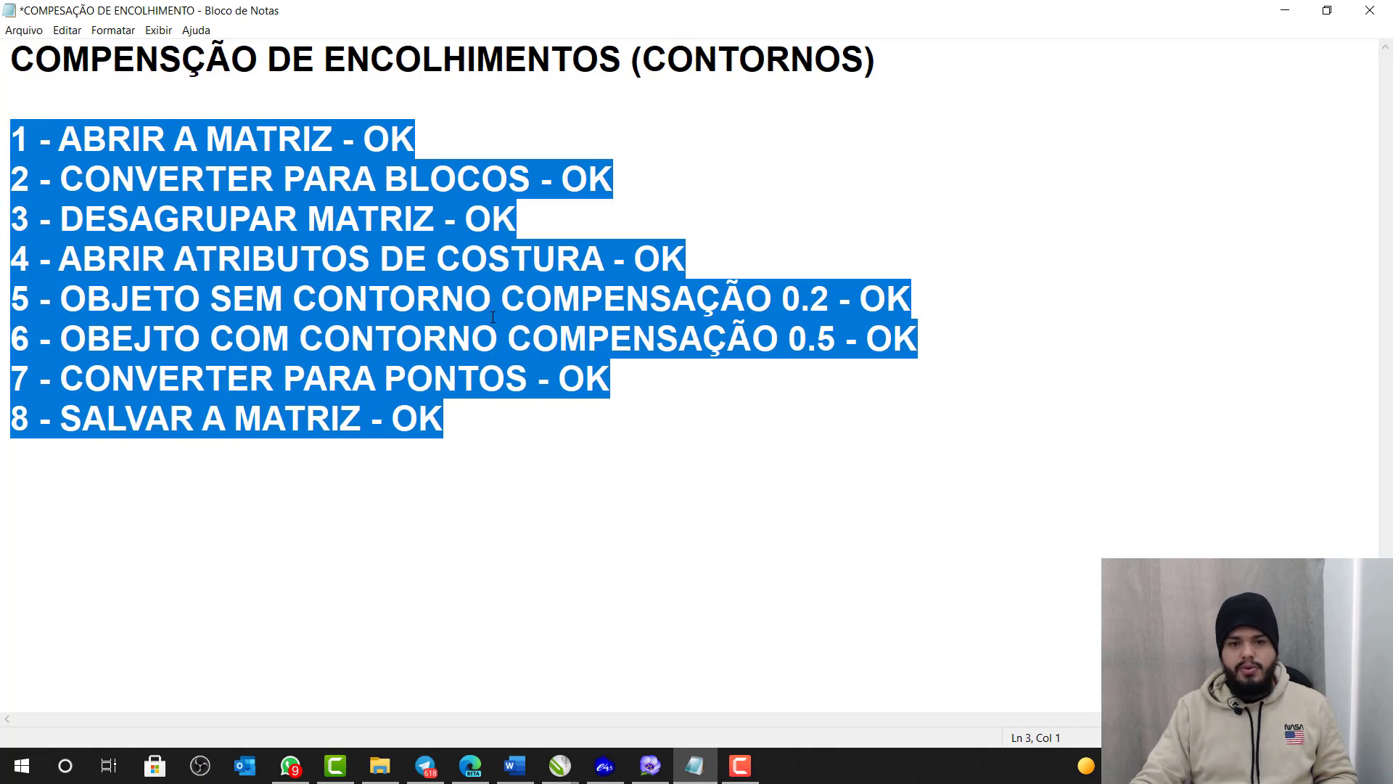
click(740, 379)
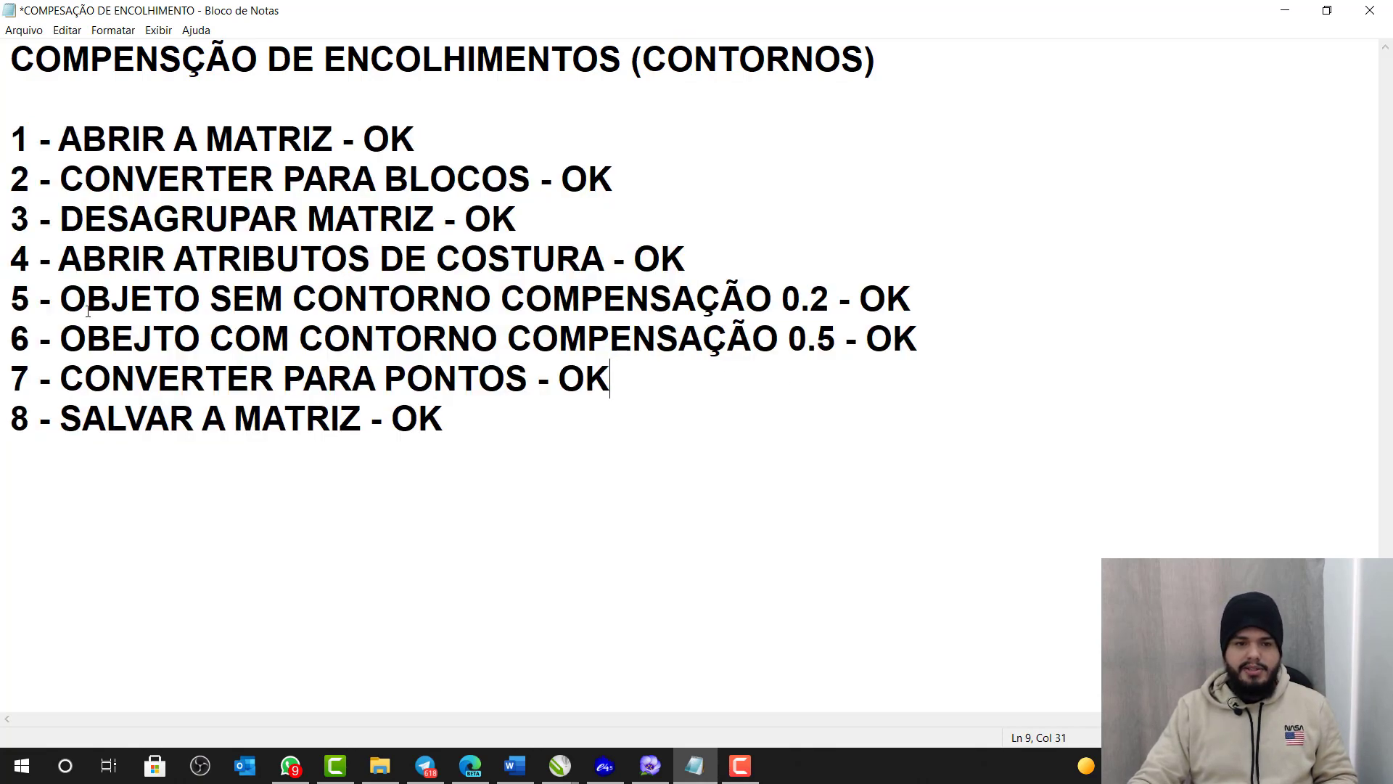